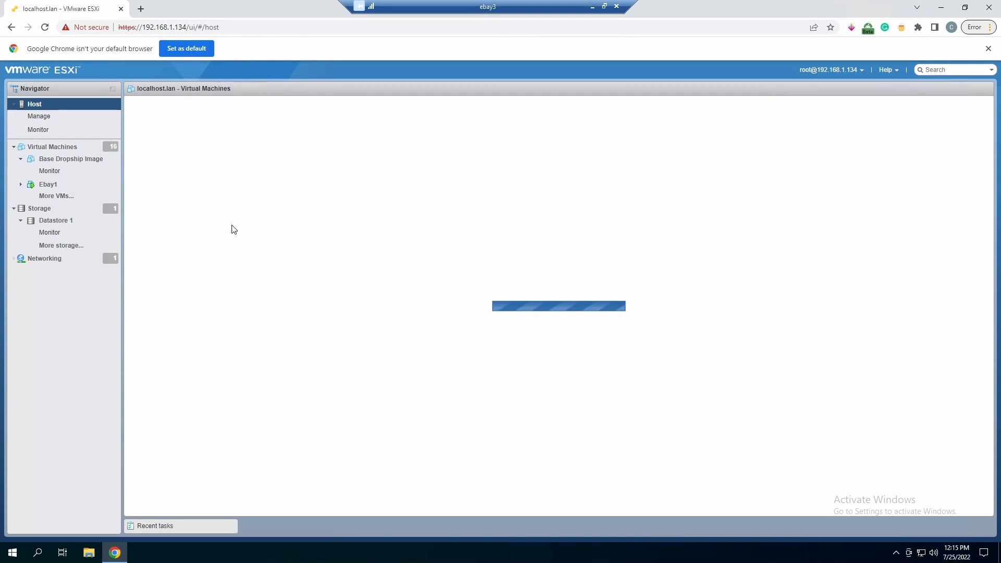
Open the virtual machines list and start creating a new virtual machine.
click(61, 151)
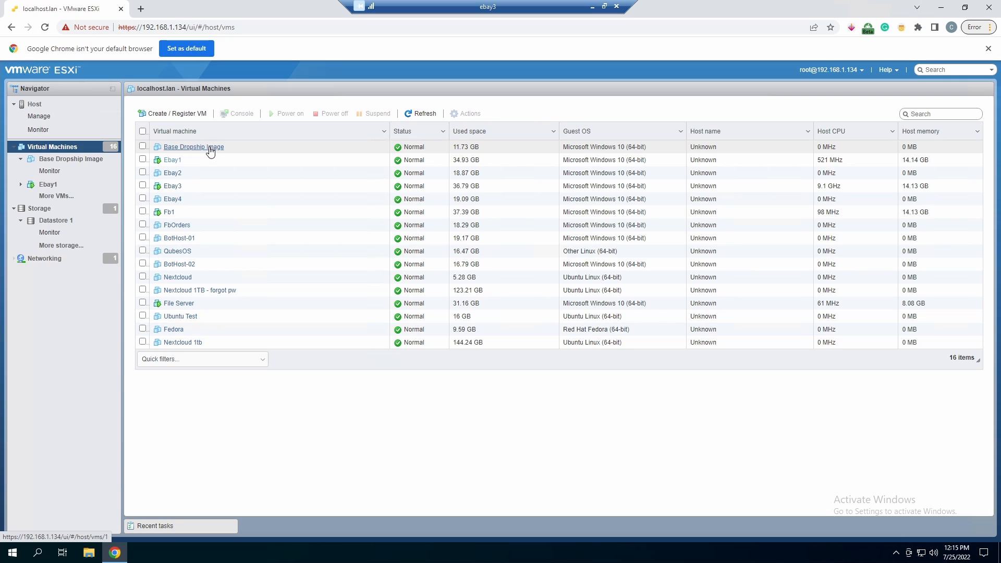
click(172, 113)
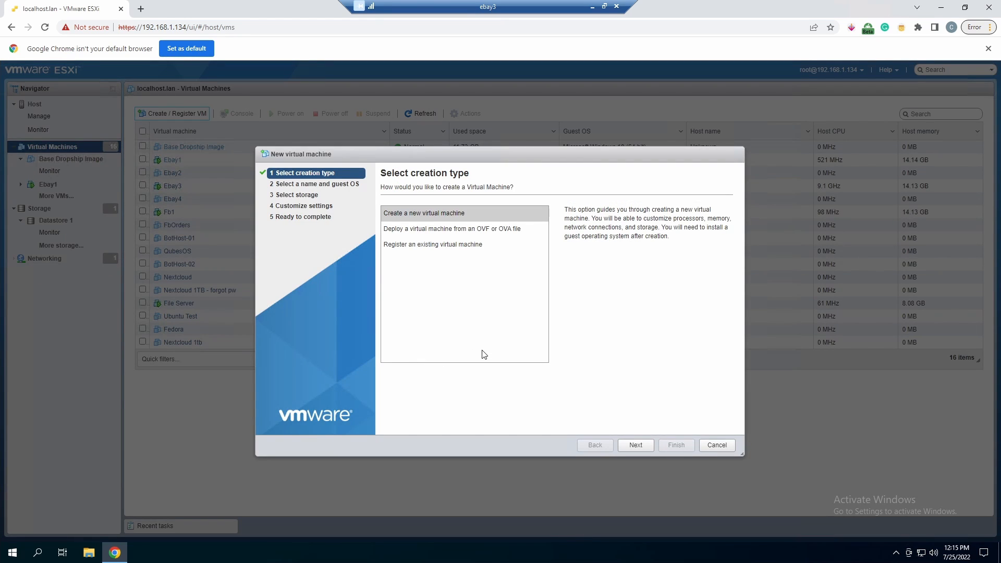
click(431, 217)
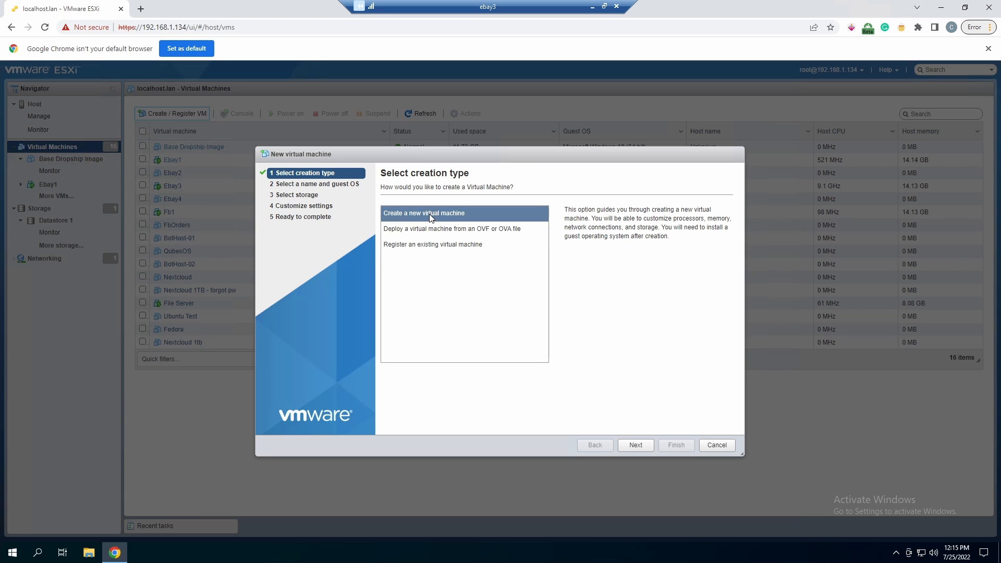
click(635, 445)
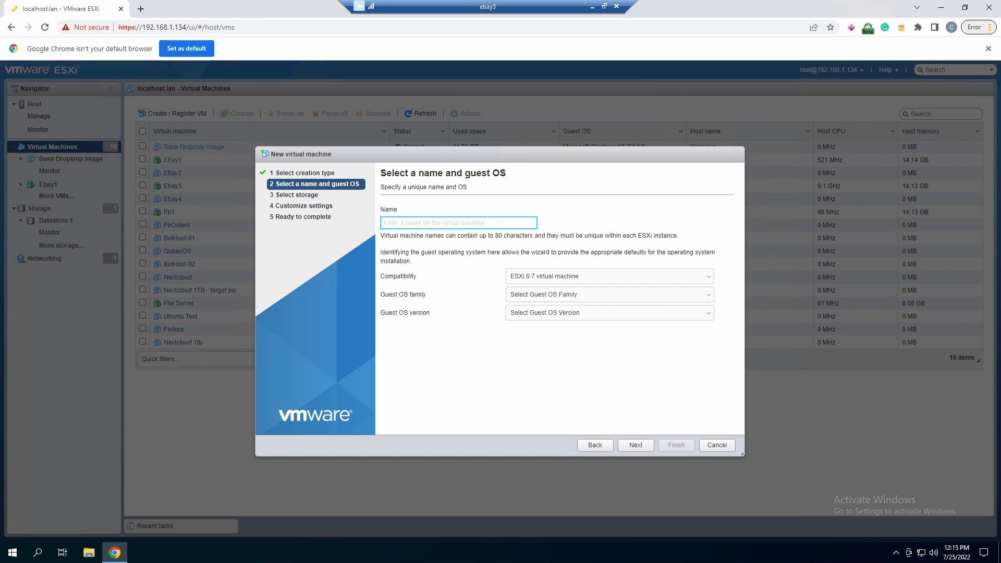
Name the new virtual machine Base Image, keeping the ESXi 6.7 virtual machine compatibility.
text(Base)
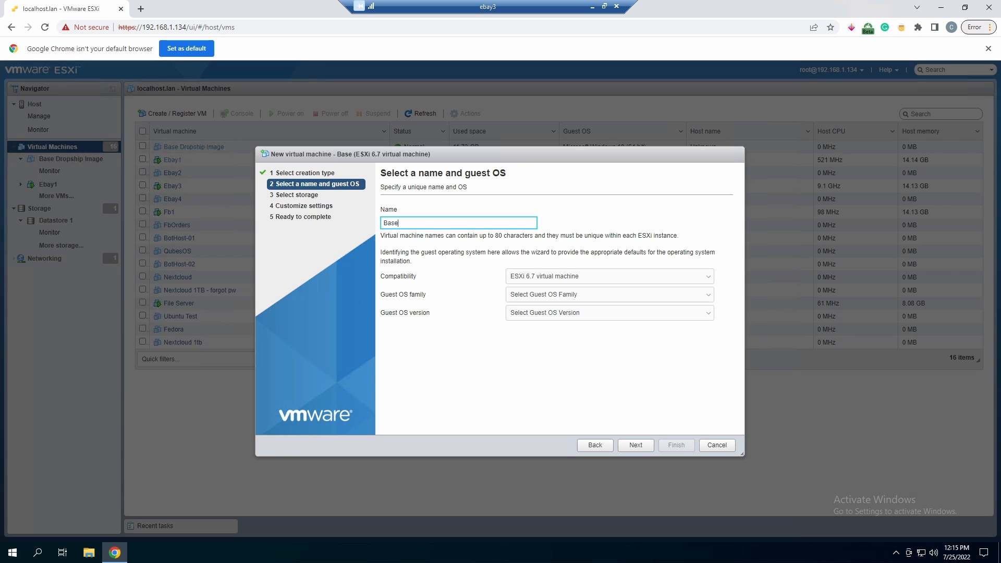
text( lage)
text(e)
click(601, 280)
click(552, 277)
Set the guest OS family to Windows and choose a Windows guest OS version.
click(546, 295)
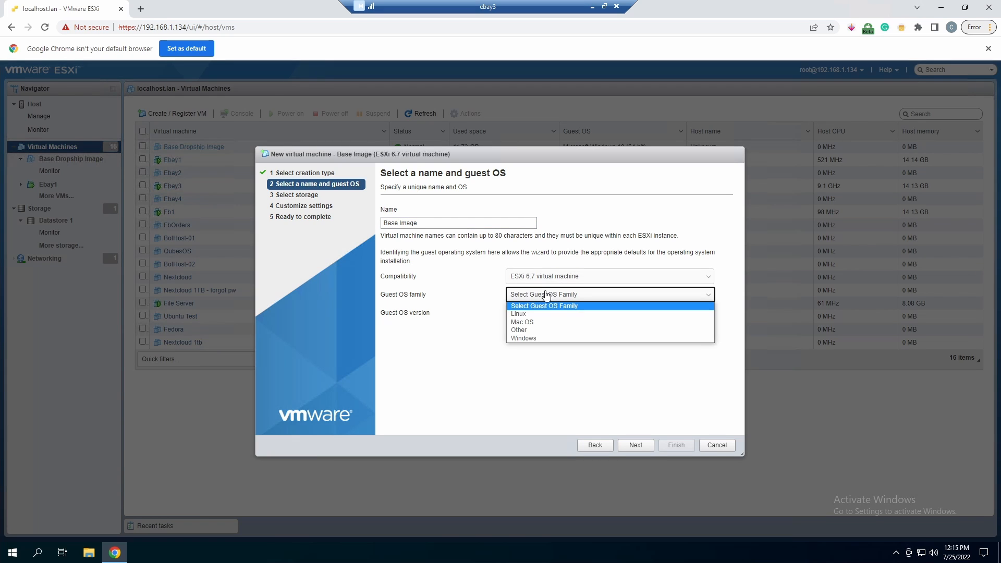
click(542, 339)
click(576, 313)
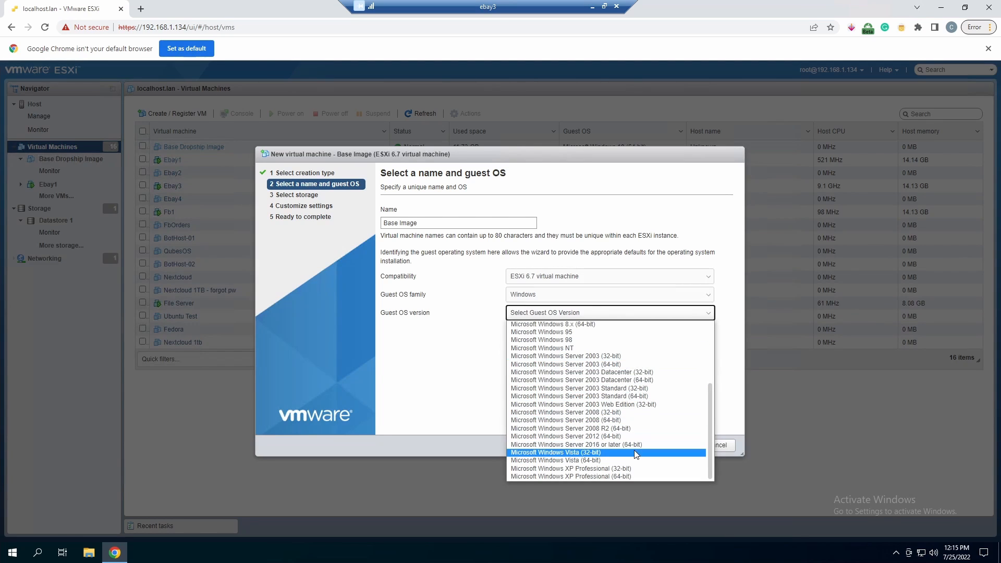
scroll(633, 450, up, 4)
click(620, 356)
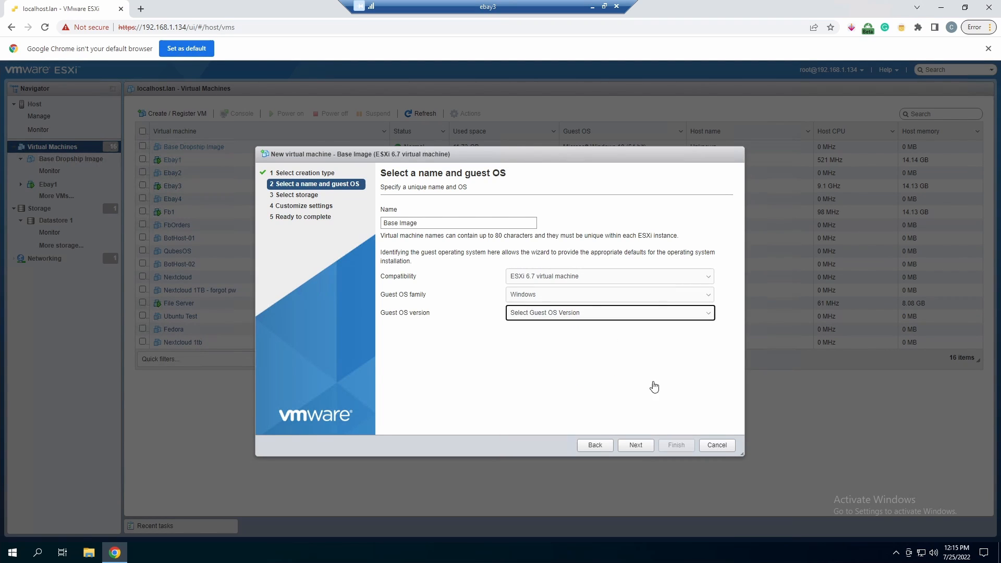
click(635, 445)
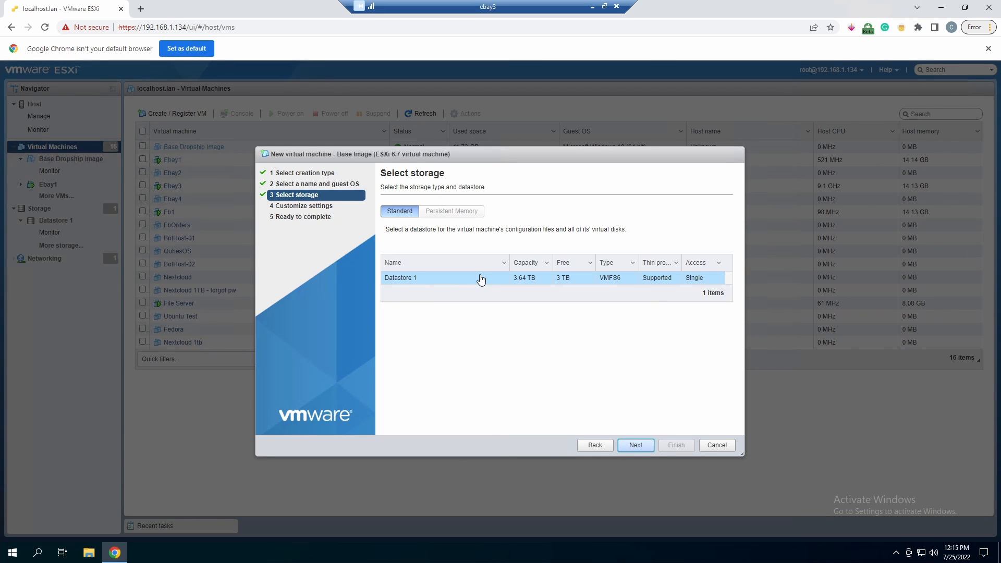
Accept Datastore 1 as the storage and assign 5 CPUs to the virtual machine.
click(635, 447)
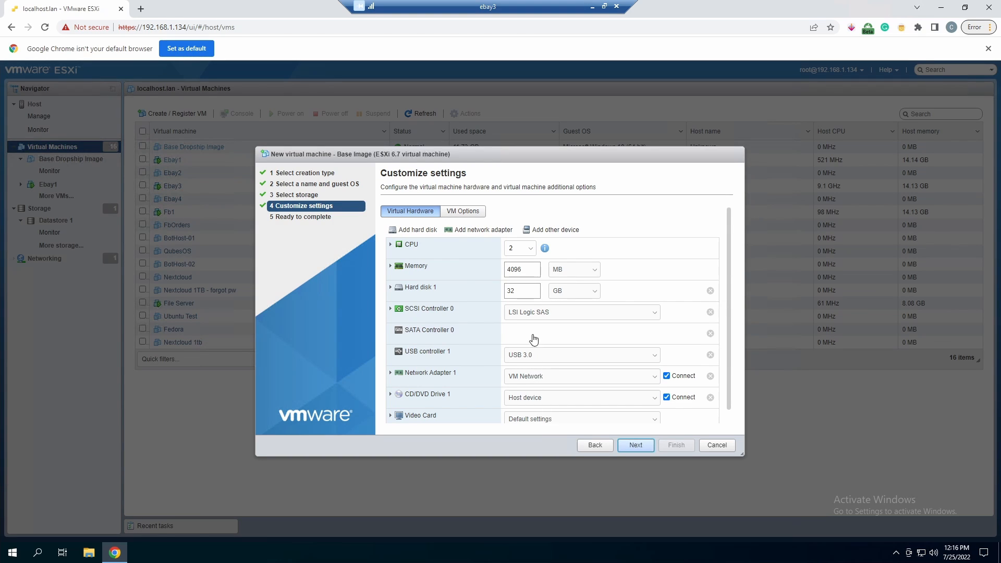
click(531, 250)
click(532, 251)
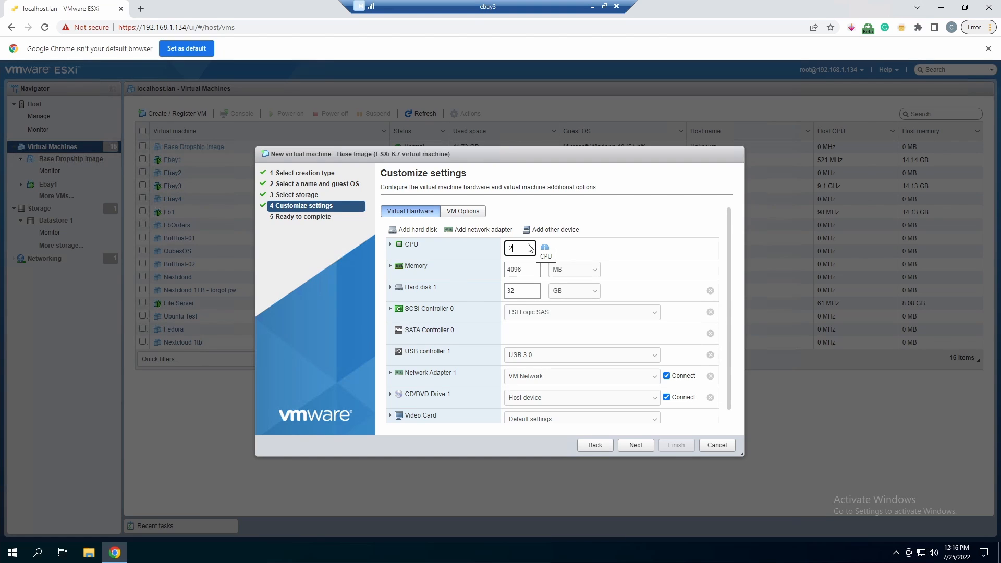
click(530, 248)
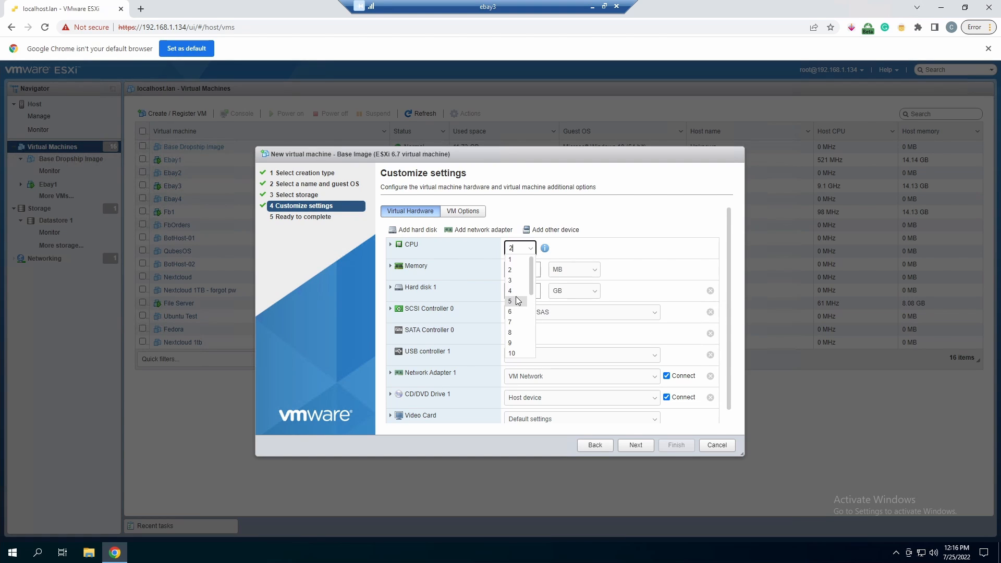
click(518, 301)
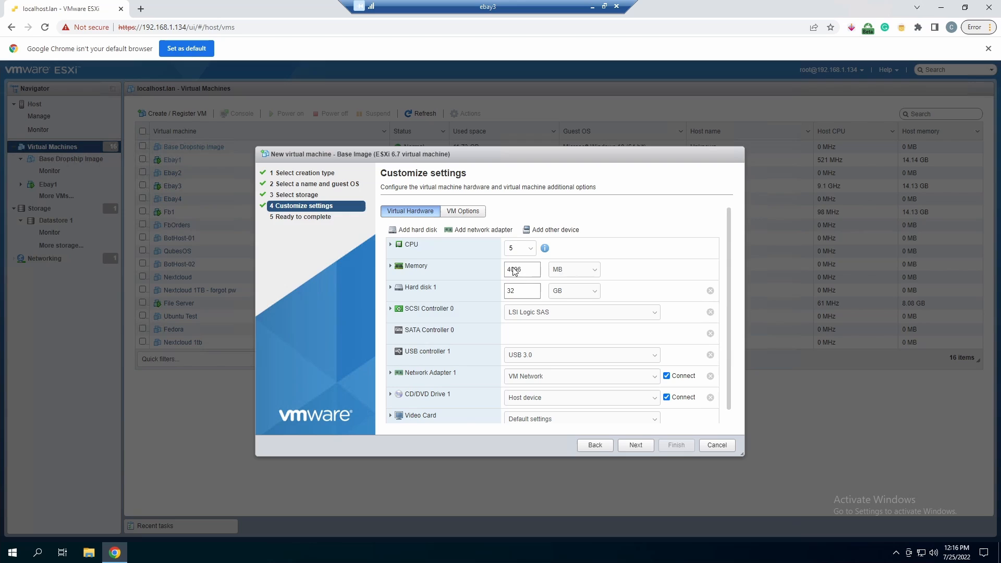
Review the memory options and set Hard disk 1 to thin provisioned with a size of 32 GB.
click(420, 270)
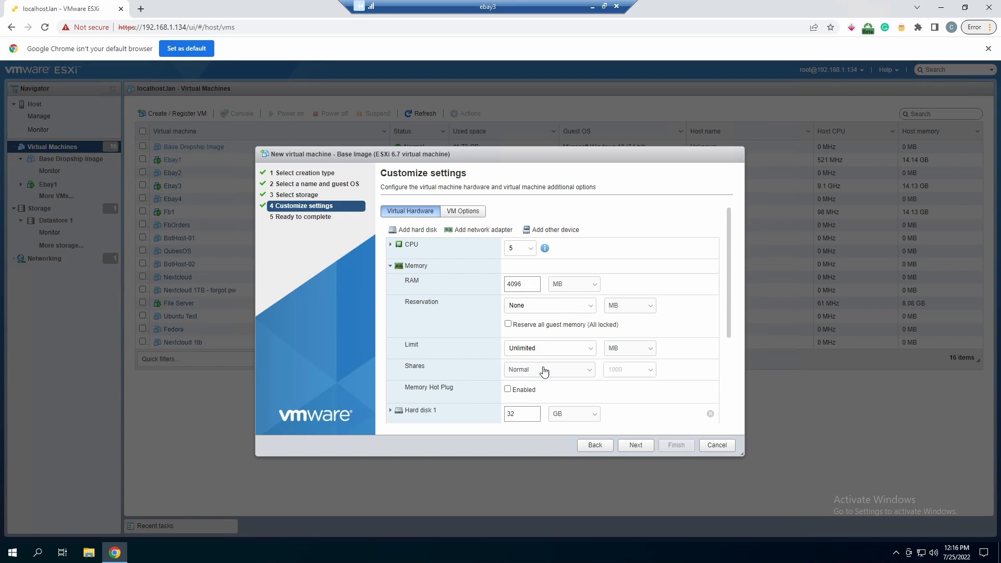
click(423, 268)
click(431, 290)
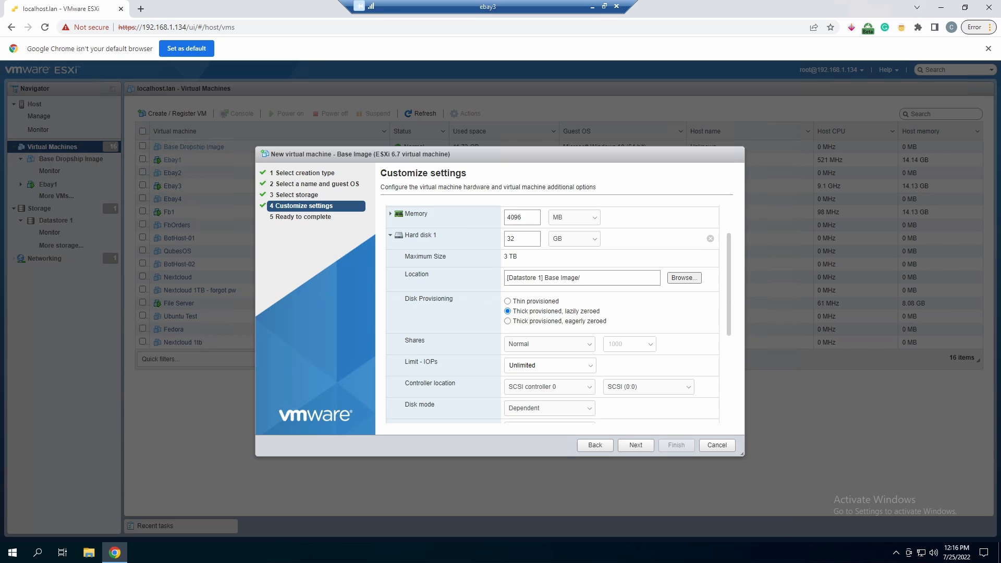
scroll(620, 309, down, 1)
click(548, 302)
text(32)
click(430, 238)
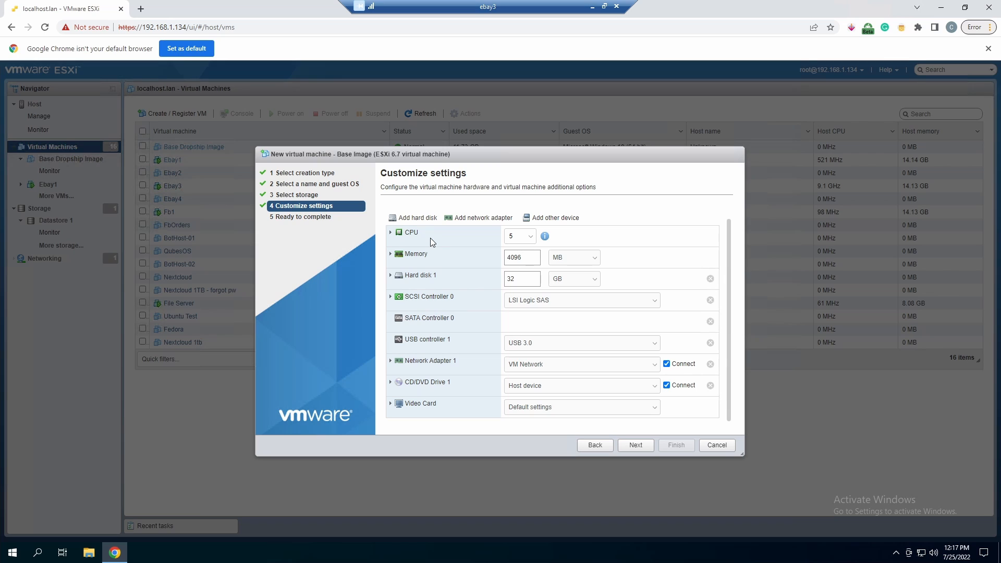
click(425, 275)
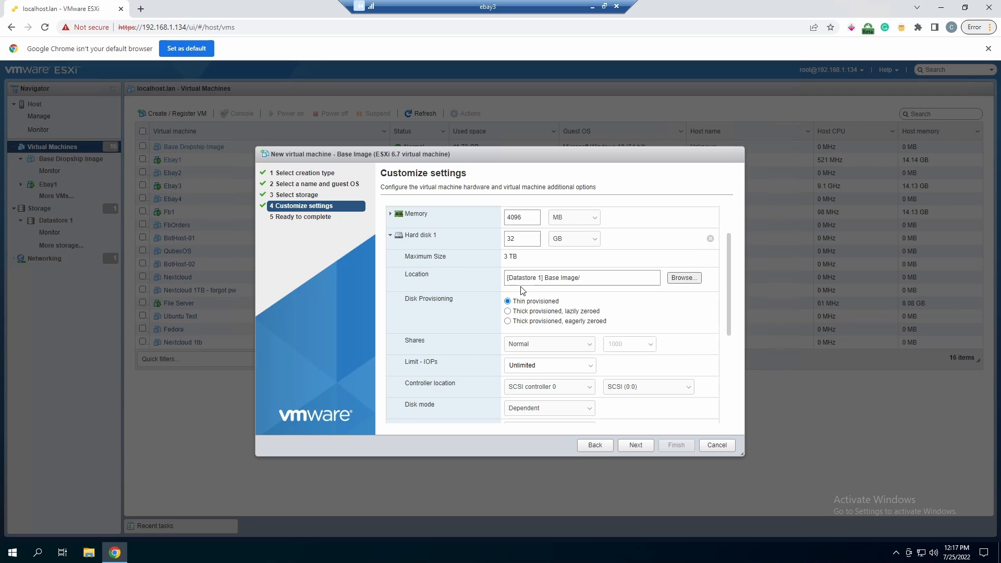
Set CD/DVD Drive 1 to a datastore ISO file, locate Windows.iso in the ISO folder, and cancel the virtual machine creation.
scroll(527, 313, down, 3)
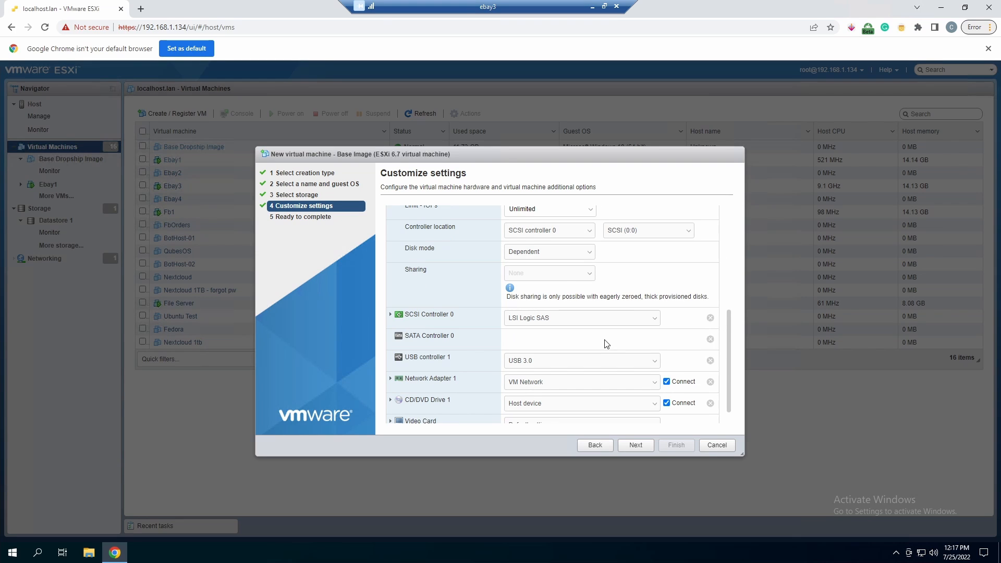
scroll(607, 344, down, 1)
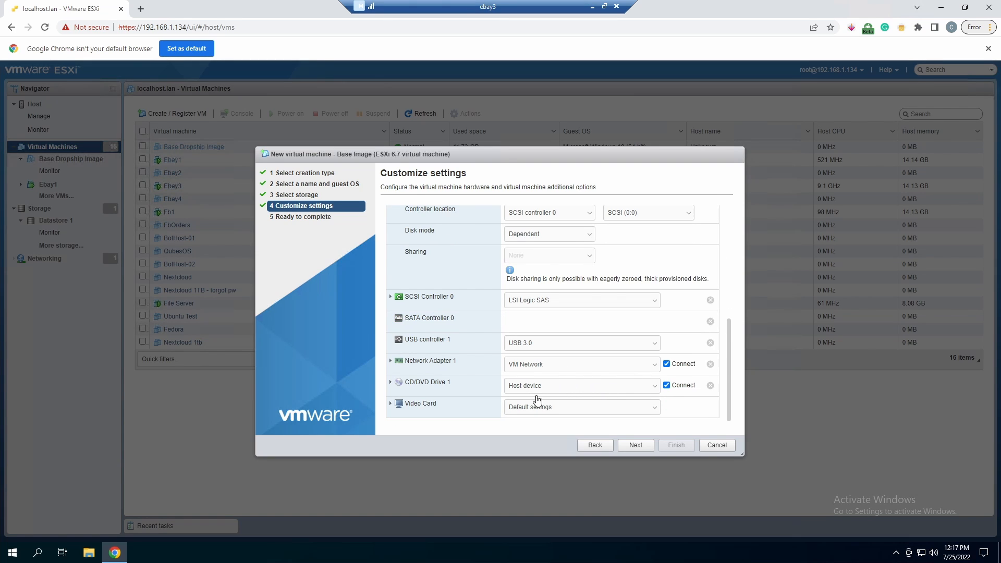
click(556, 390)
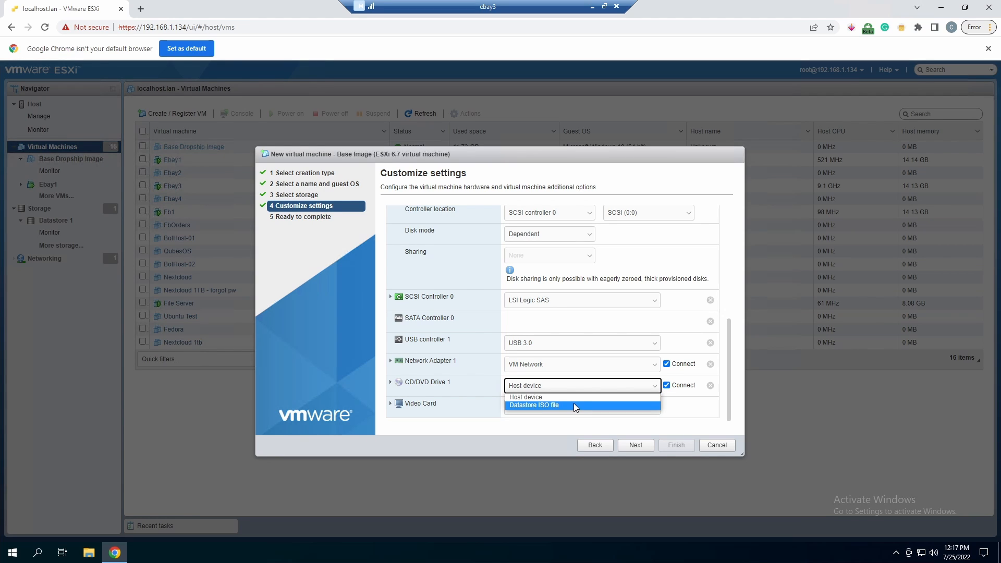
click(574, 404)
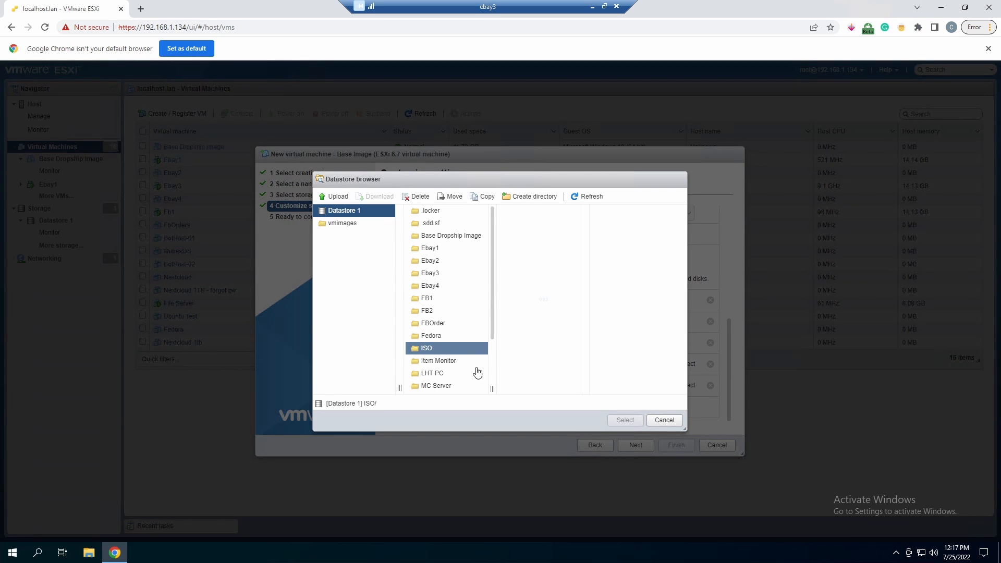
click(477, 350)
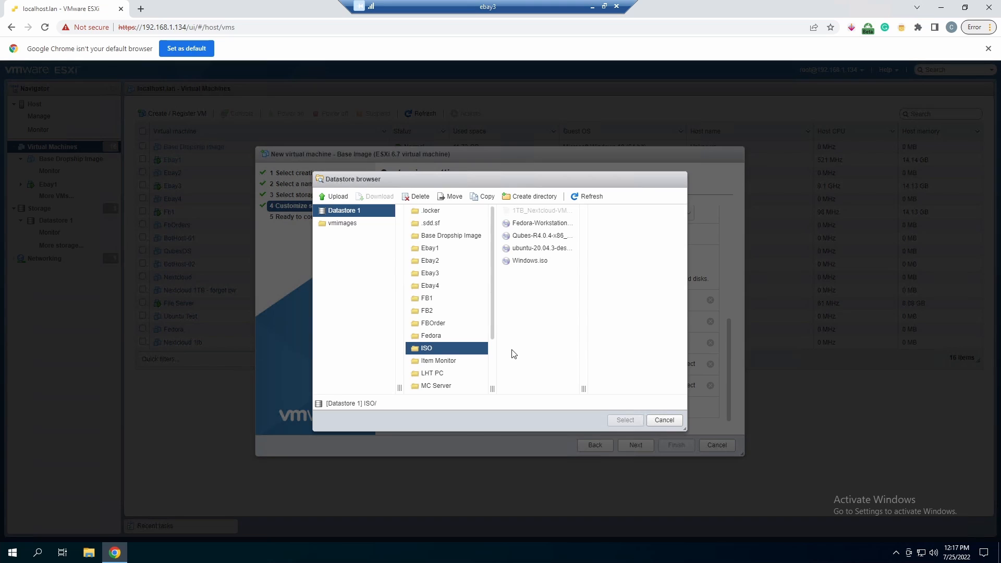
click(524, 261)
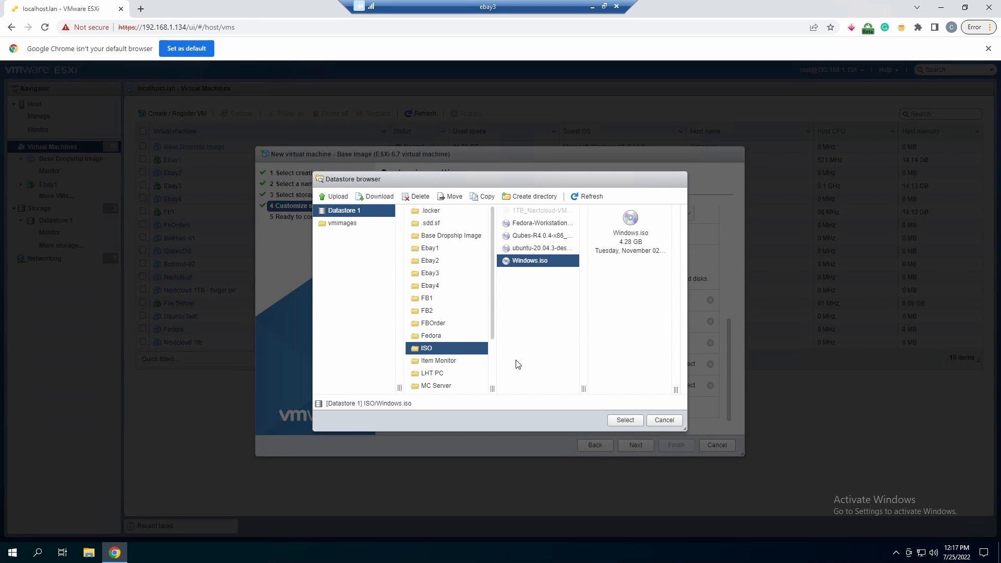
click(670, 420)
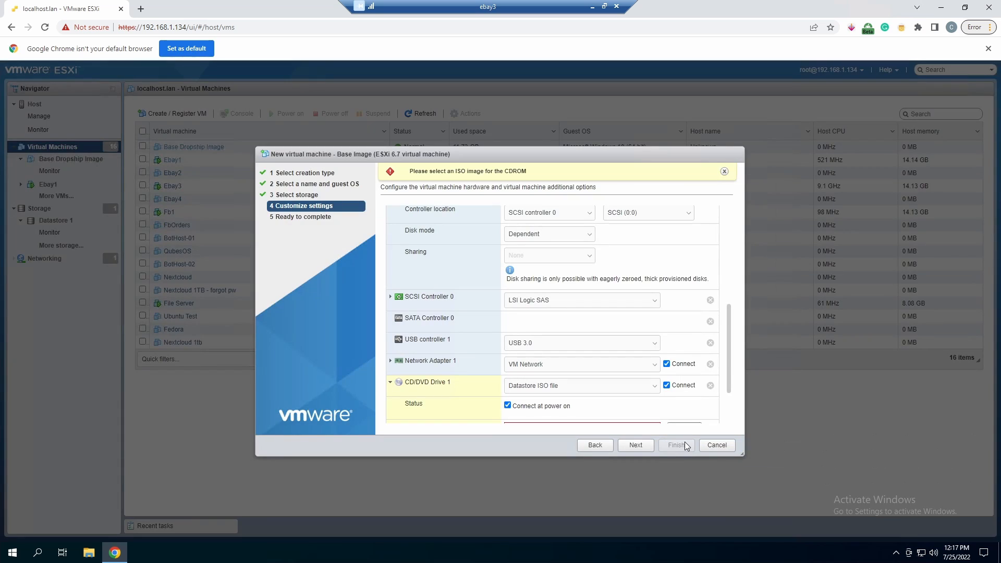
click(717, 444)
Open the file browser of Datastore 1 and show the contents of its ISO folder.
click(44, 209)
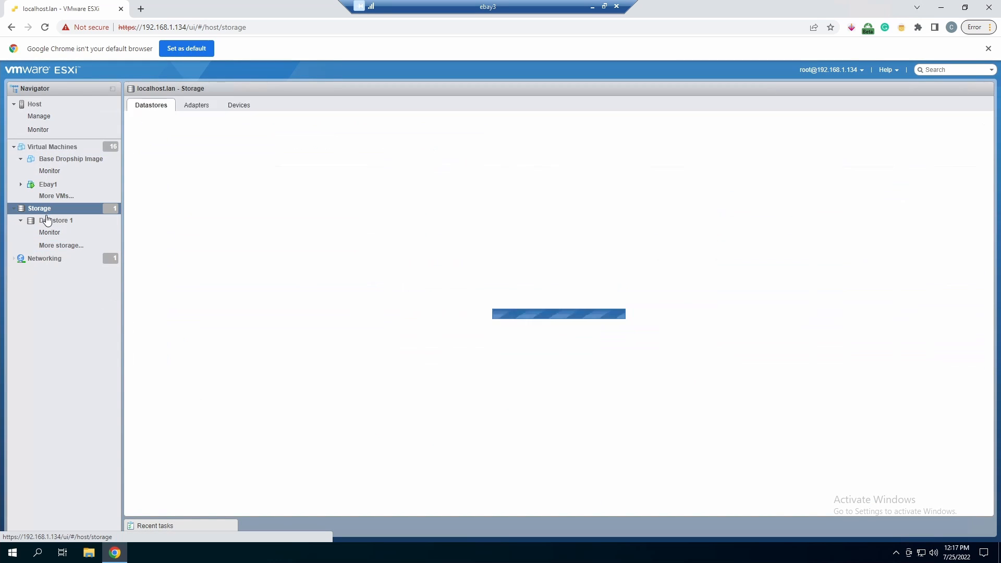
click(163, 165)
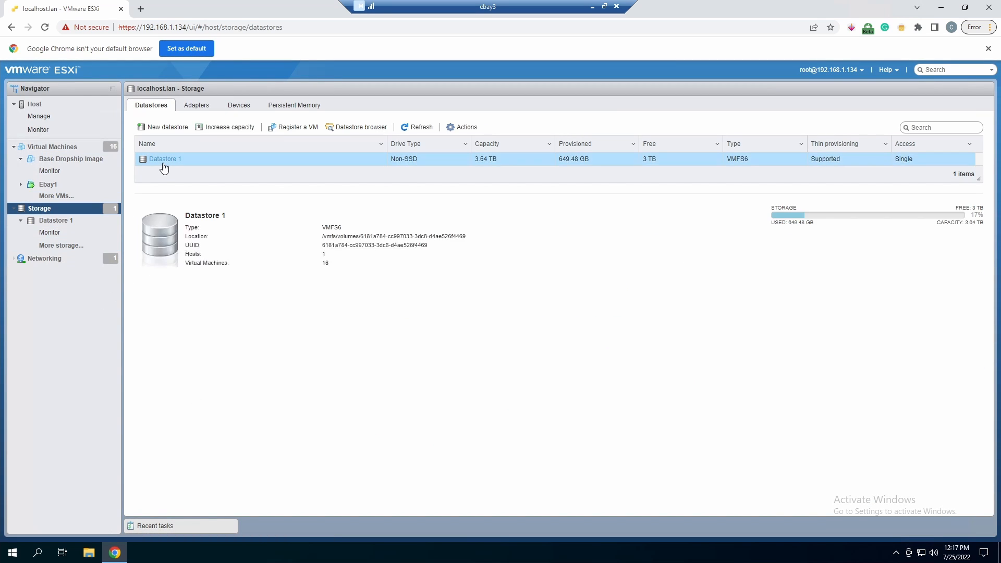
click(163, 163)
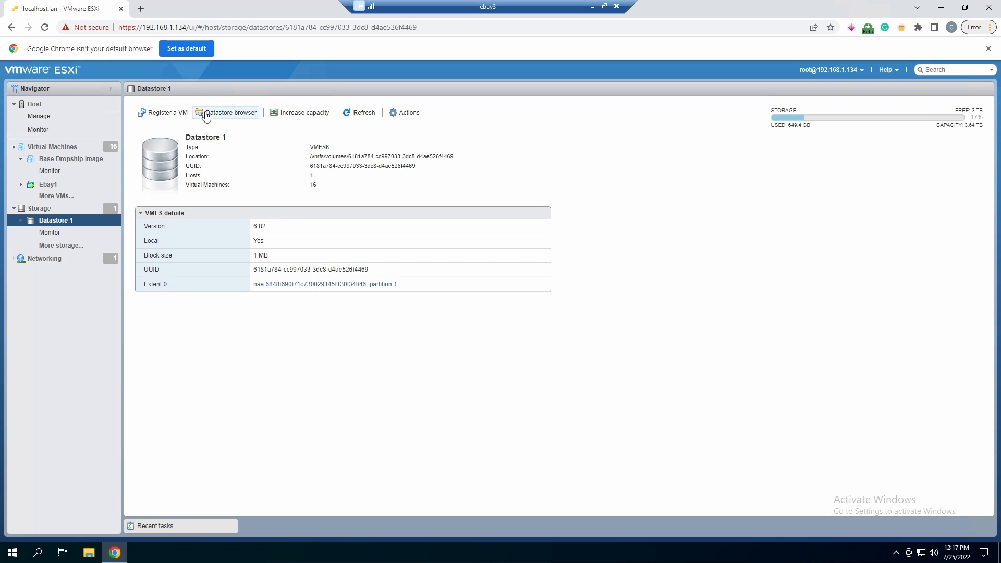
click(206, 115)
click(414, 313)
scroll(414, 313, down, 1)
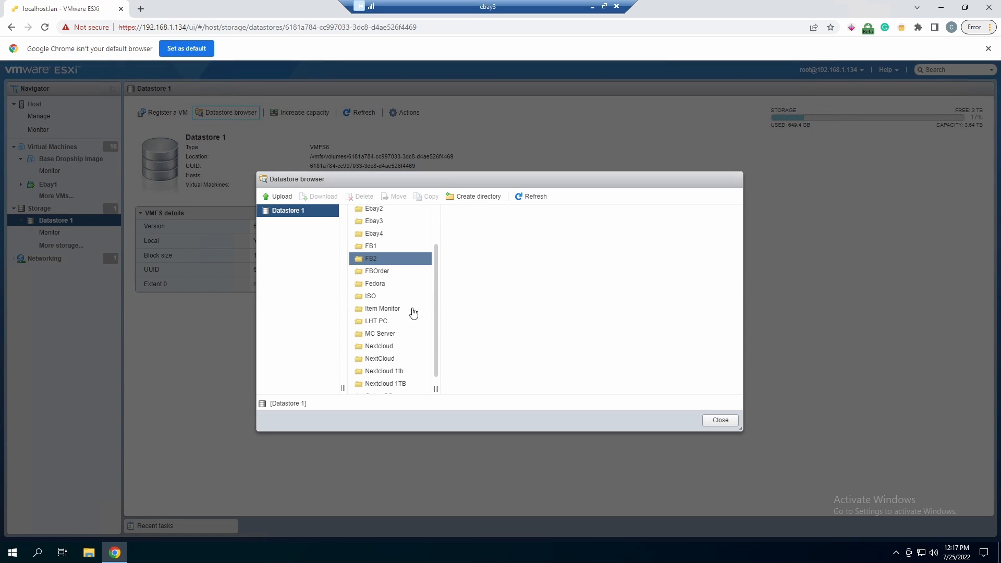
click(394, 297)
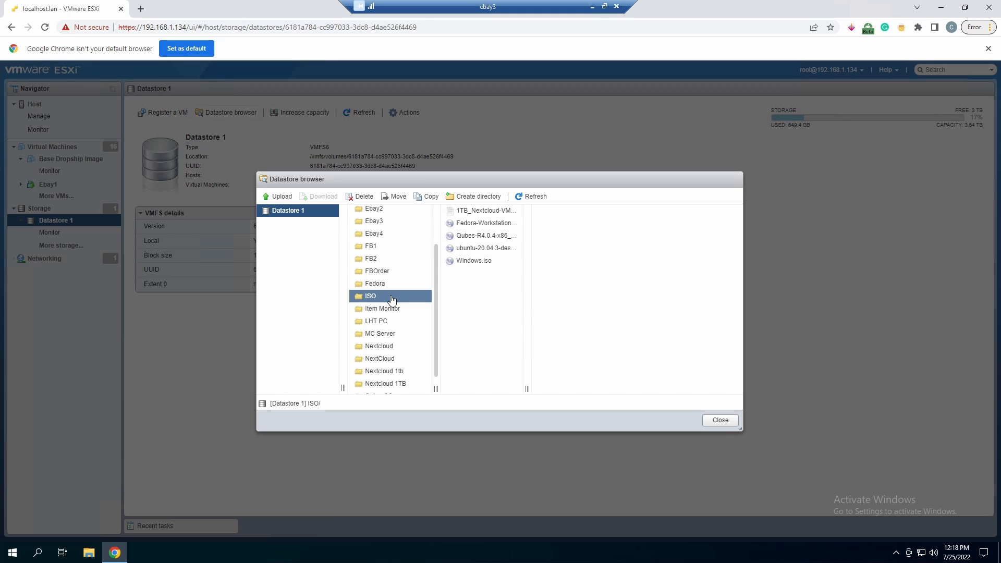
Open the upload file selection for the ISO folder, dismiss it with the datastore browser, and view the recent tasks.
click(279, 197)
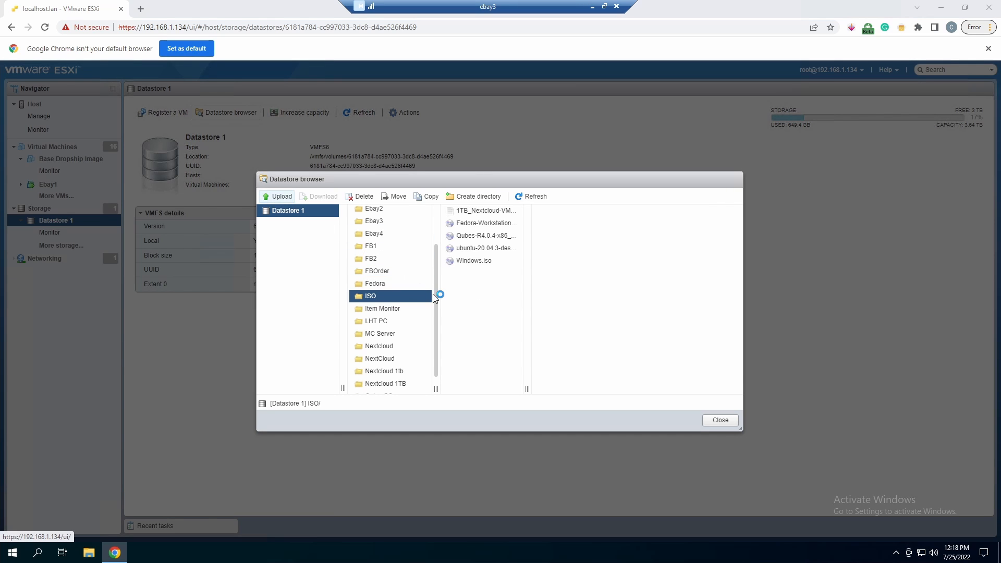
click(642, 324)
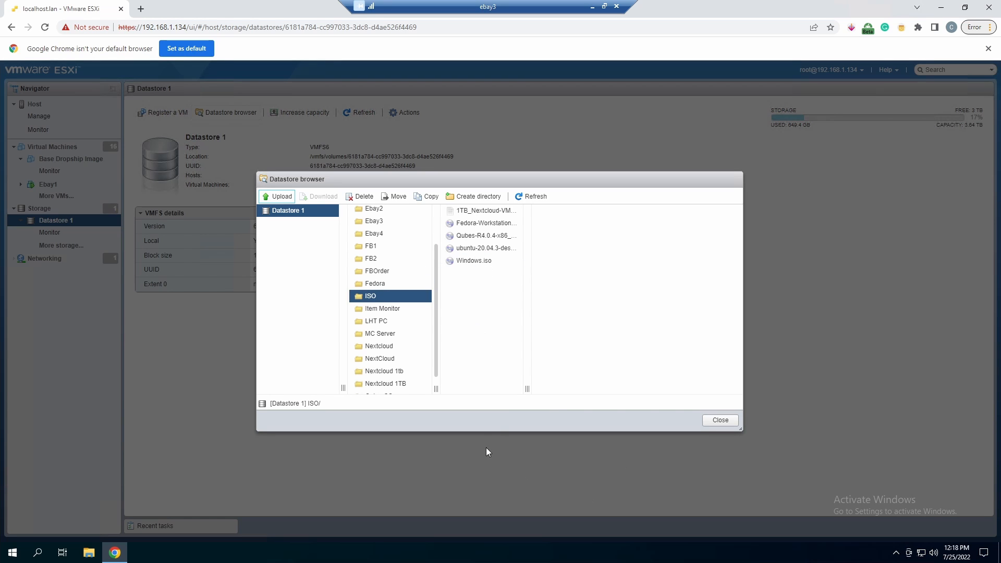
click(720, 420)
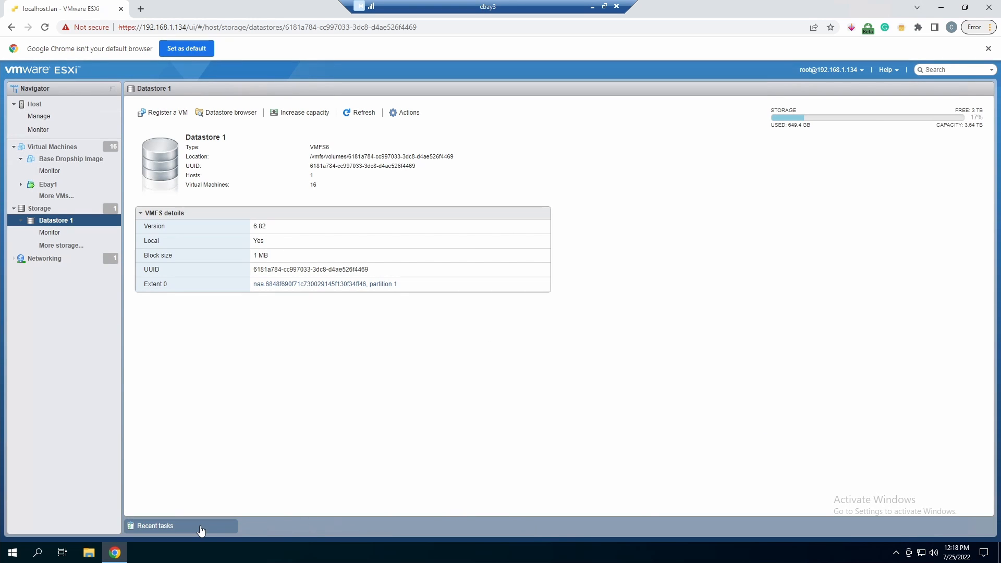
click(178, 525)
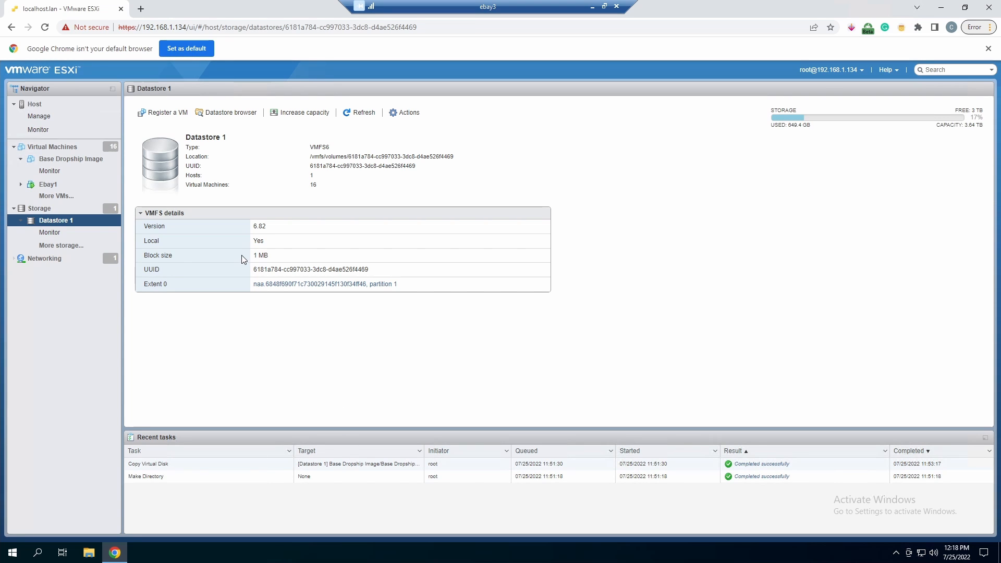
Return to the virtual machines list and begin a new virtual machine, proceeding to its name and guest OS settings.
click(52, 147)
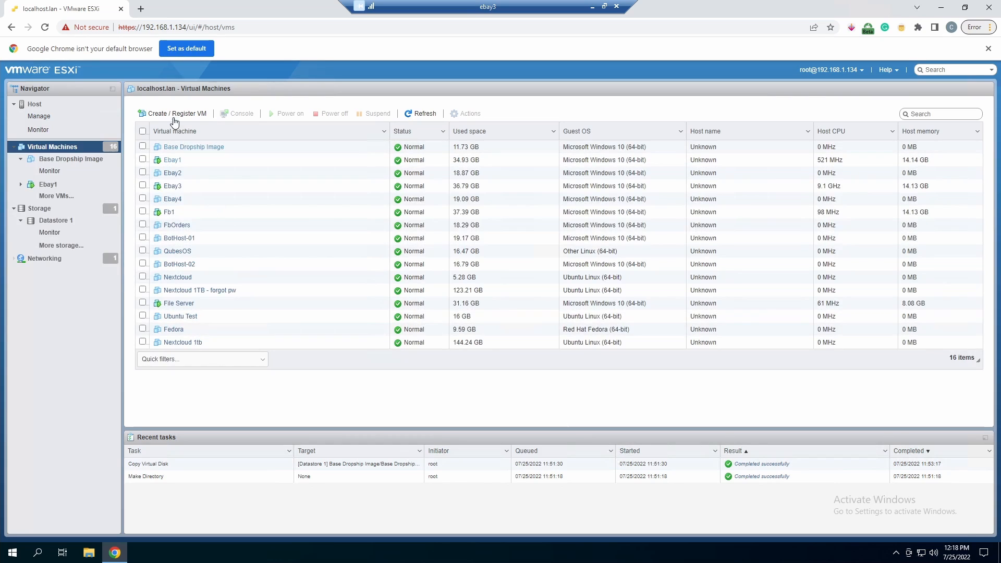
click(173, 114)
click(635, 446)
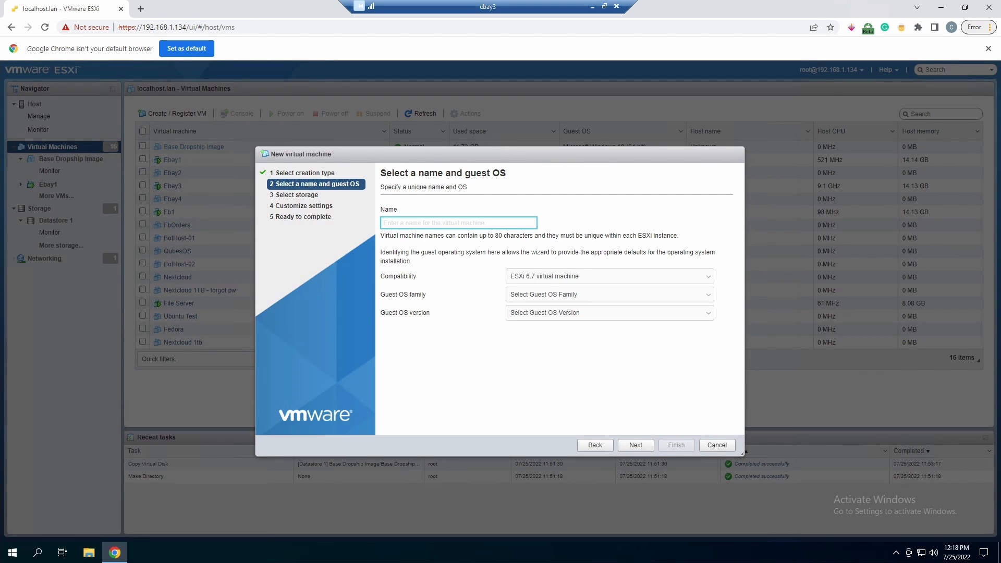
Name the virtual machine Base Image, set its guest OS to Windows, Microsoft Windows 10 (64-bit), and proceed to the customization settings.
text(Base Image)
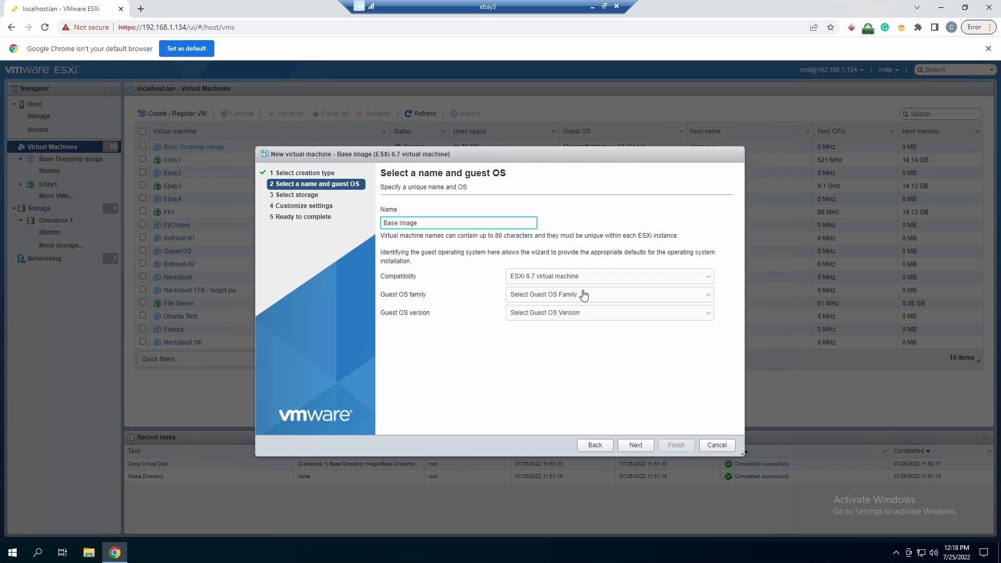
click(584, 295)
click(569, 337)
click(578, 313)
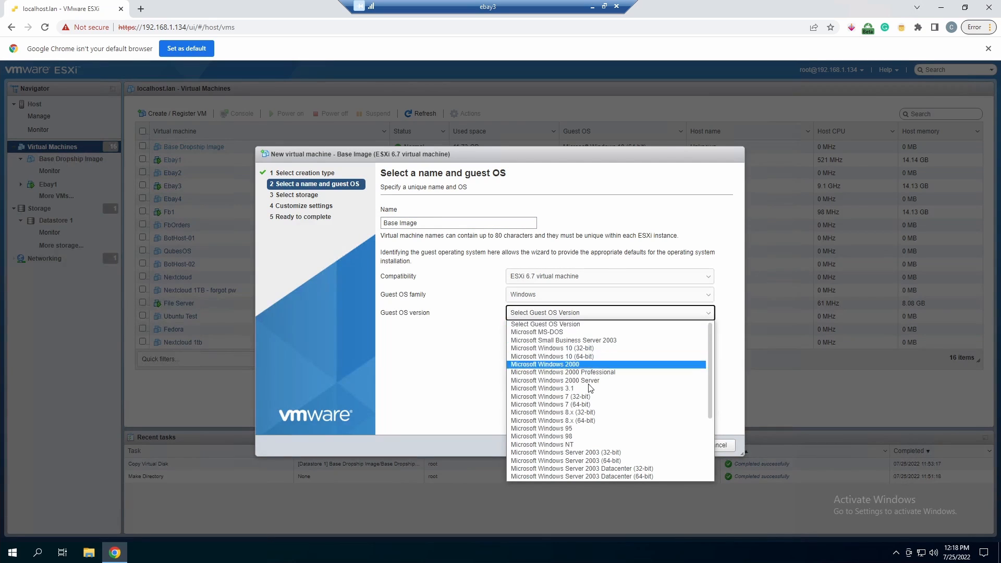
click(552, 356)
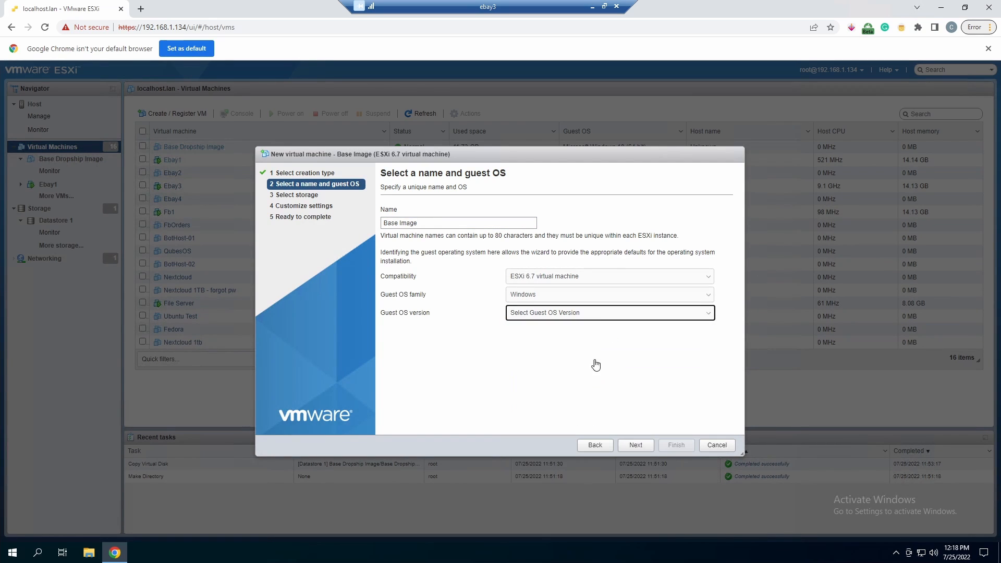
click(644, 446)
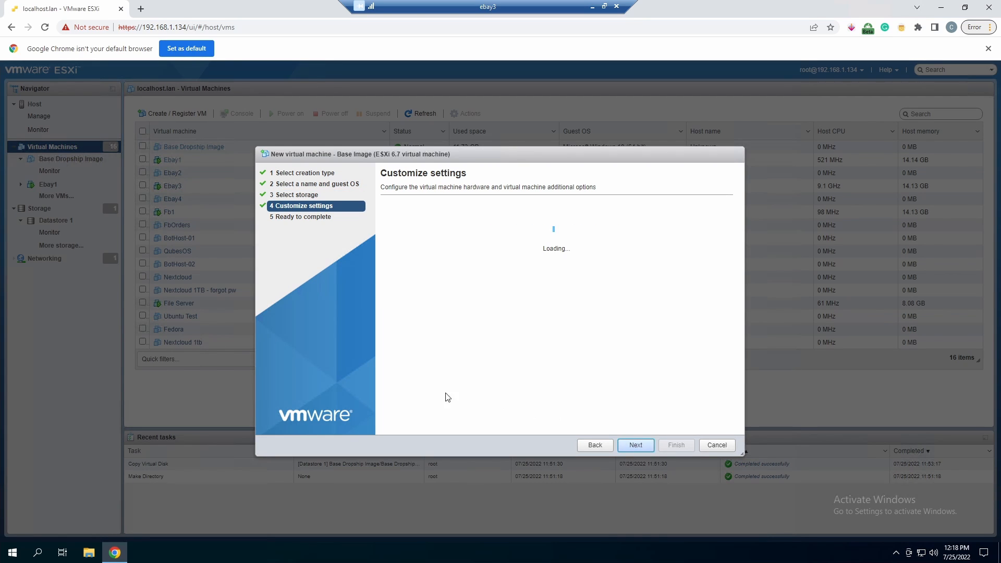
Set CD/DVD Drive 1 to a datastore ISO file, using Windows.iso from the ISO folder of Datastore 1.
scroll(500, 268, down, 1)
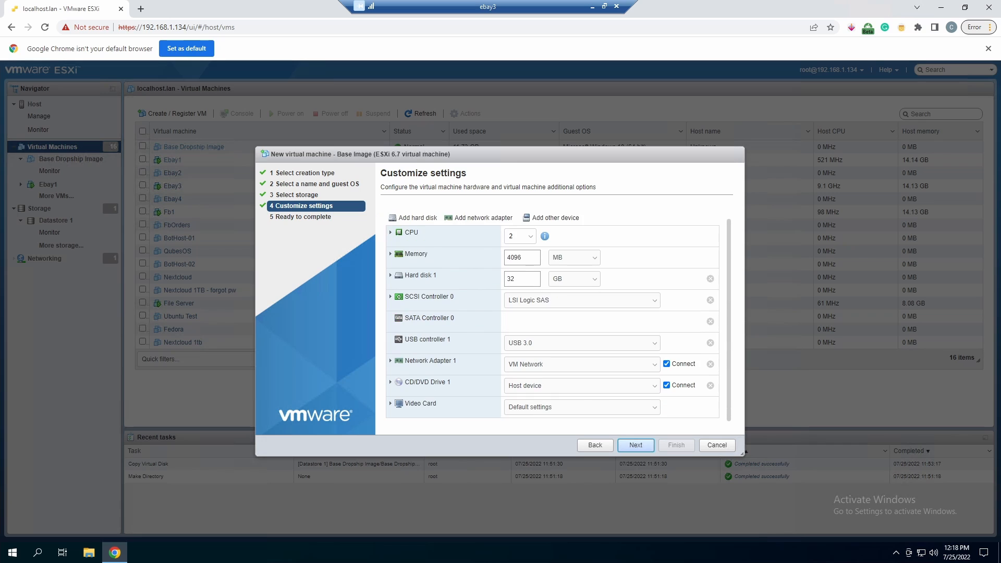
click(565, 386)
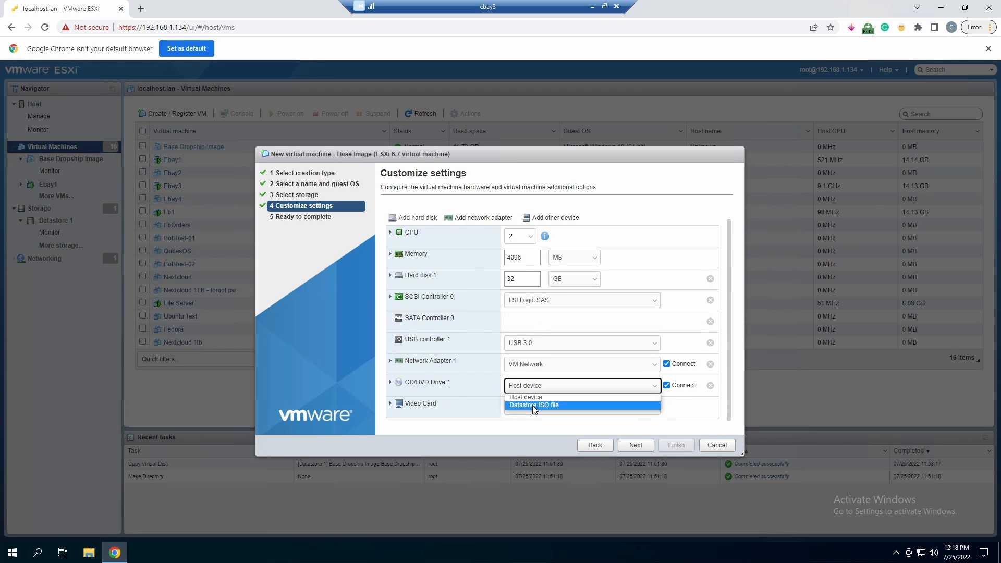
click(571, 405)
click(447, 347)
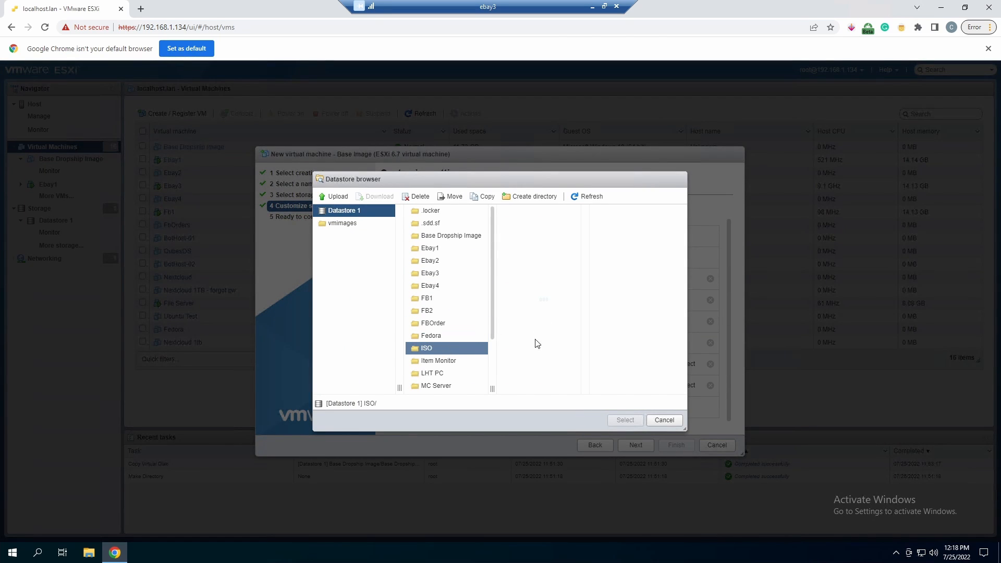
click(532, 264)
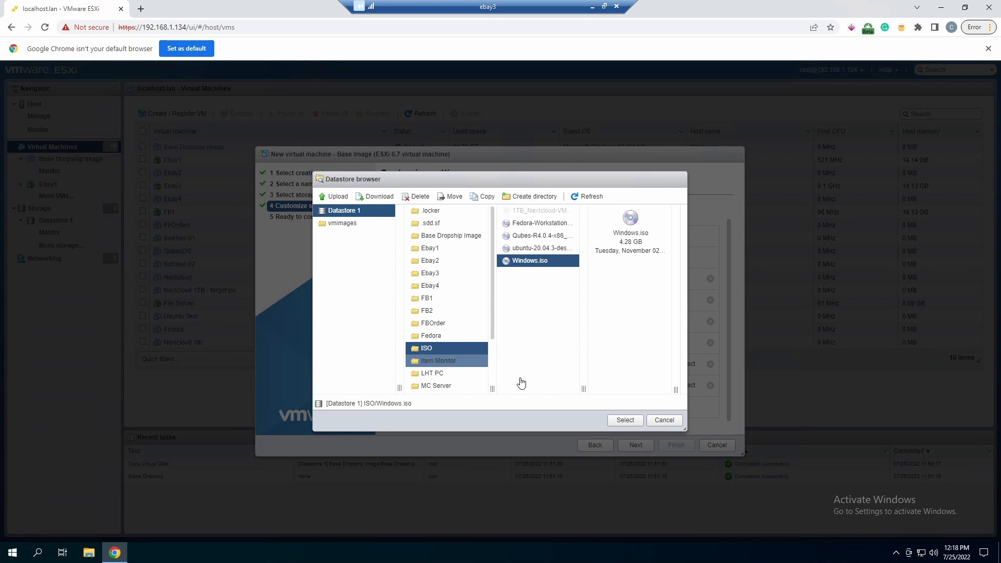
click(616, 422)
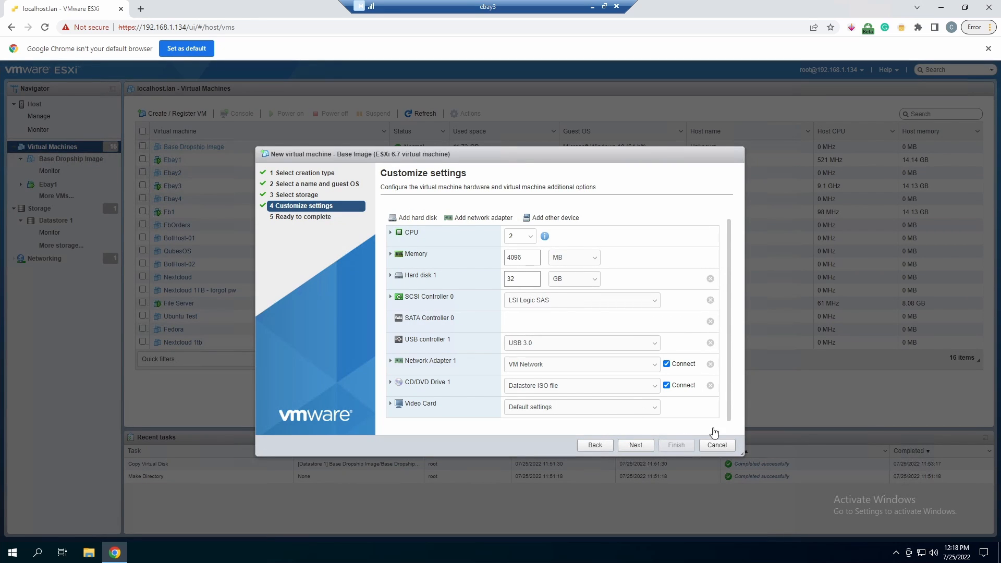
Keep the video card's default settings, expand the thin-provisioned Hard disk 1 settings, and finish creating the virtual machine.
click(641, 411)
click(640, 410)
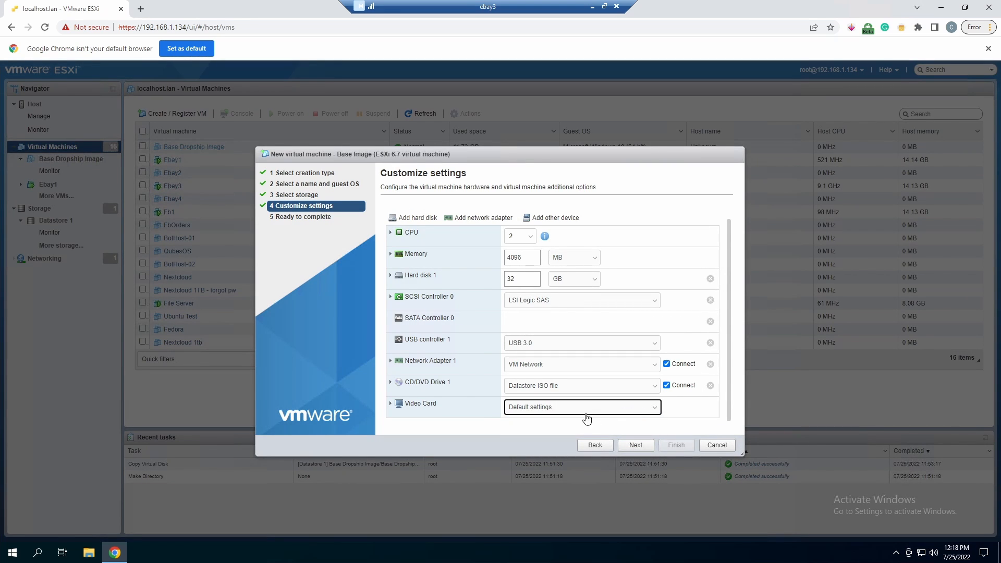
scroll(522, 339, up, 1)
scroll(534, 299, down, 1)
click(636, 445)
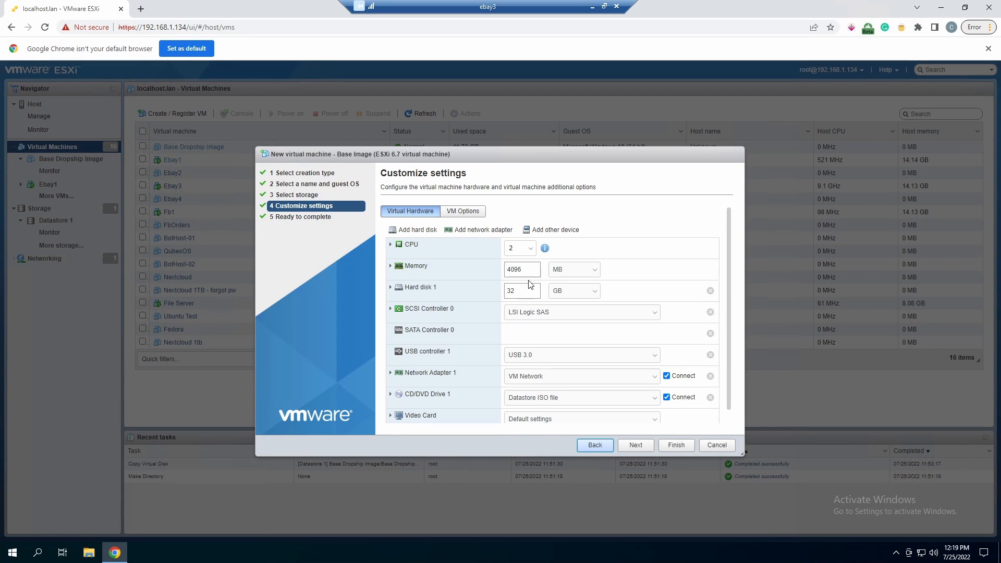
click(453, 291)
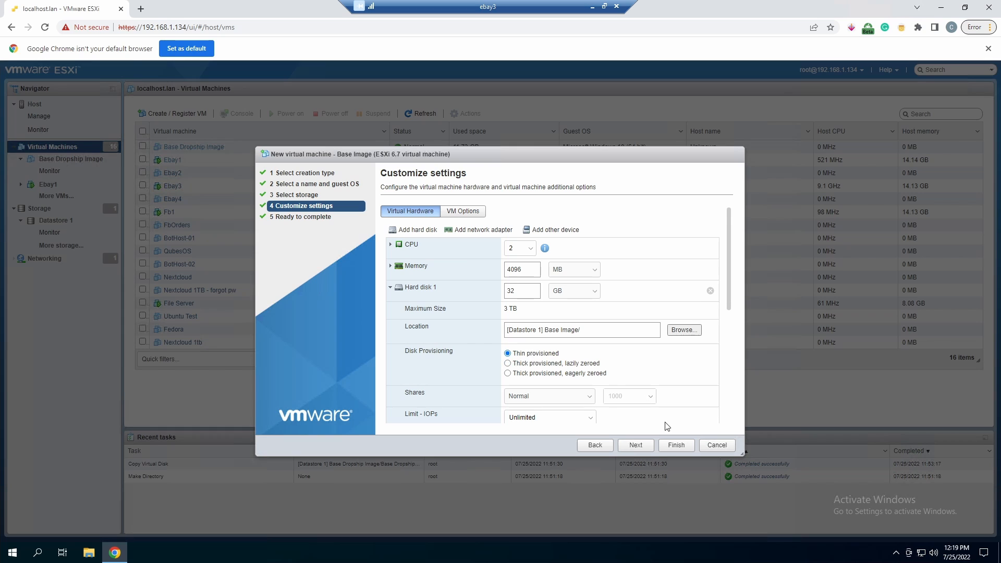
click(675, 444)
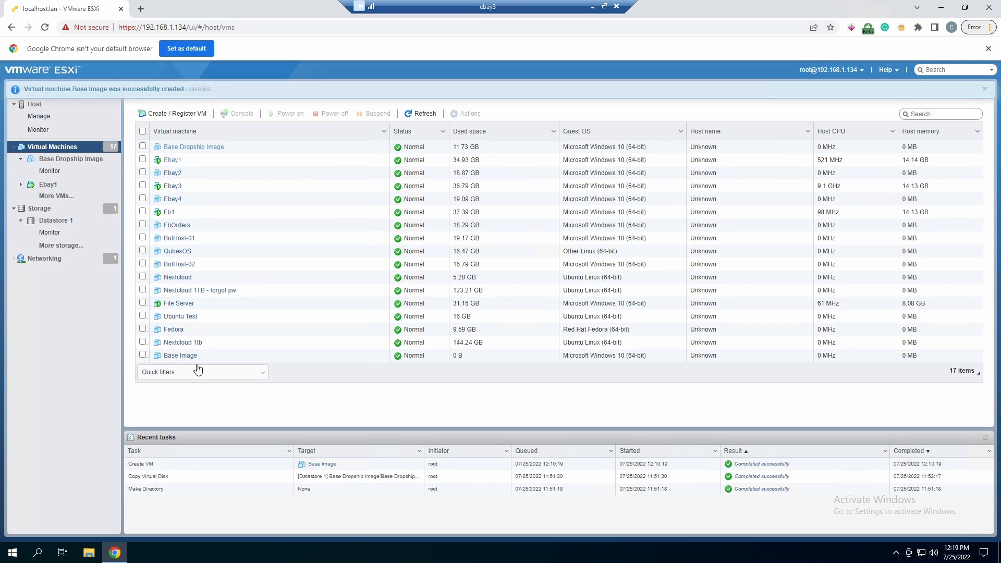
Open the Base Image virtual machine, power it on, and open its console.
click(181, 355)
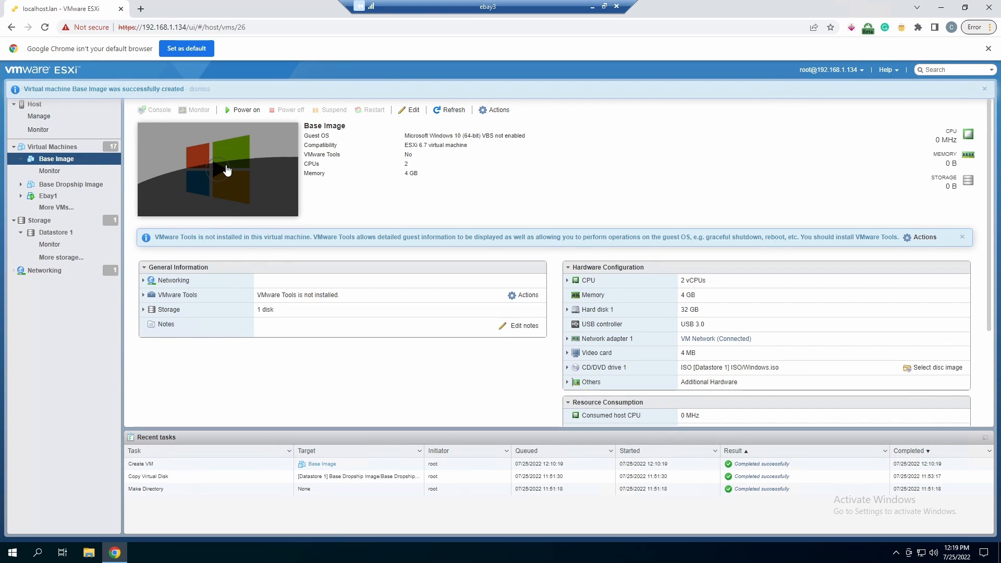
click(226, 170)
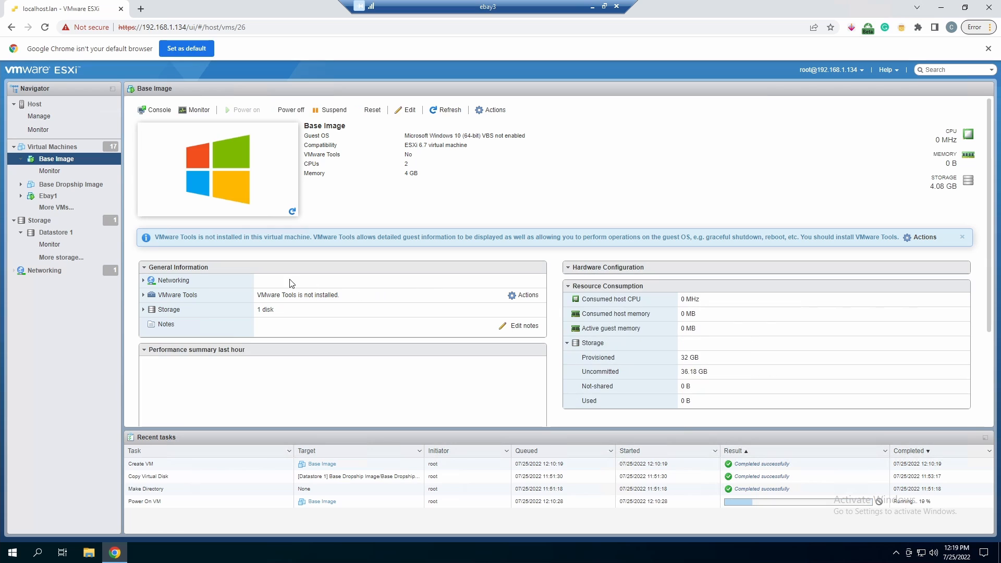
click(274, 189)
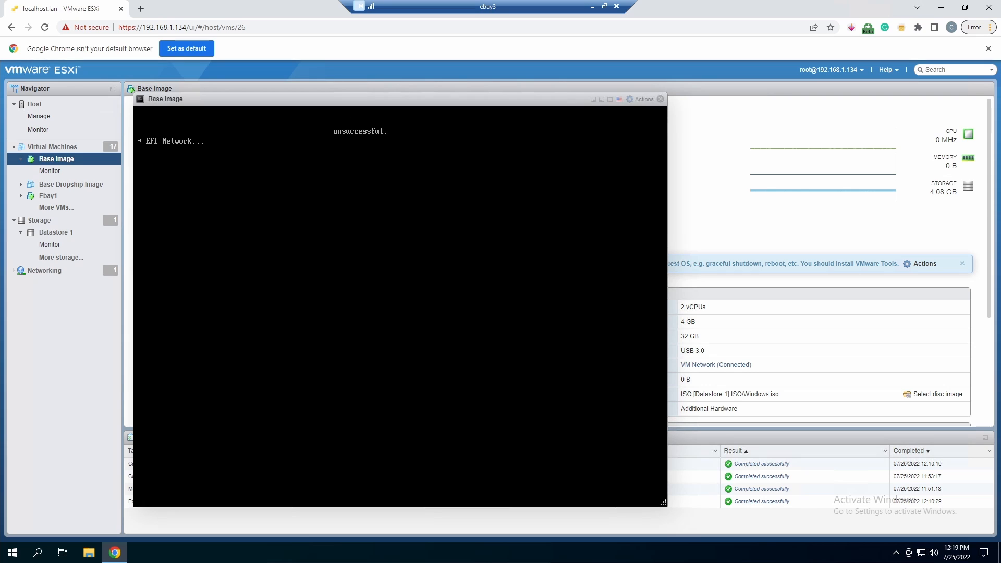
click(642, 99)
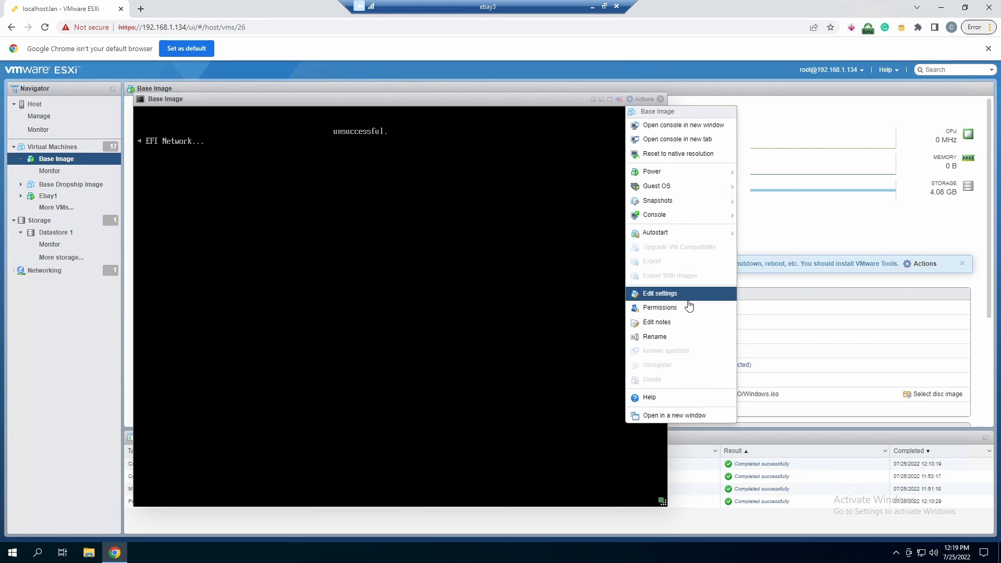
click(688, 294)
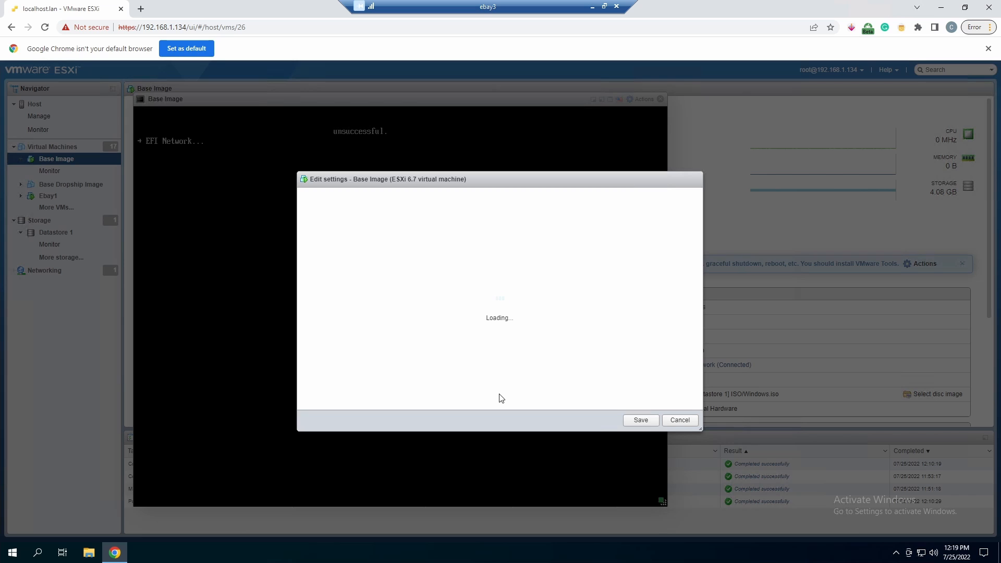
click(686, 421)
Close the Base Image console and power off the virtual machine.
click(660, 99)
click(287, 110)
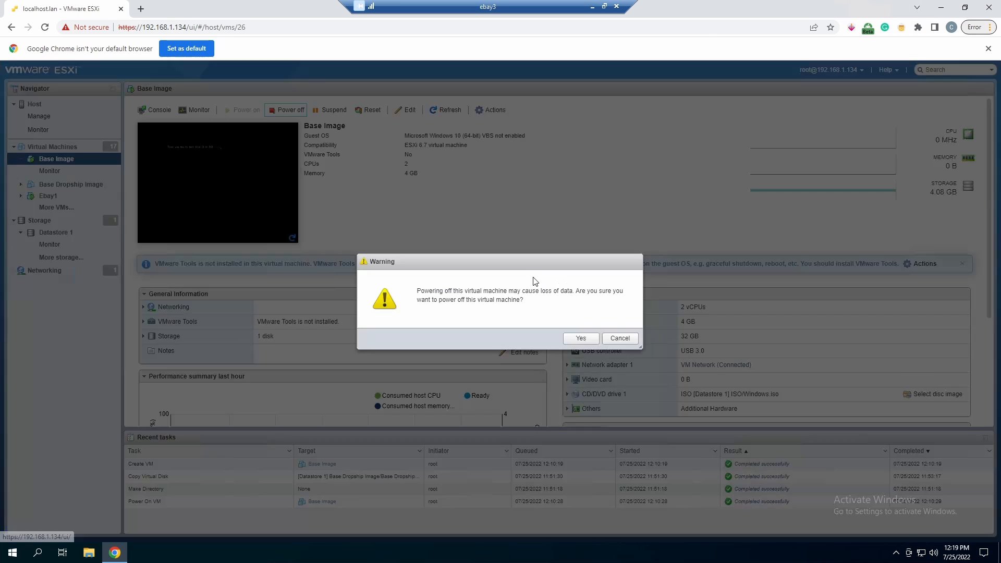
click(580, 337)
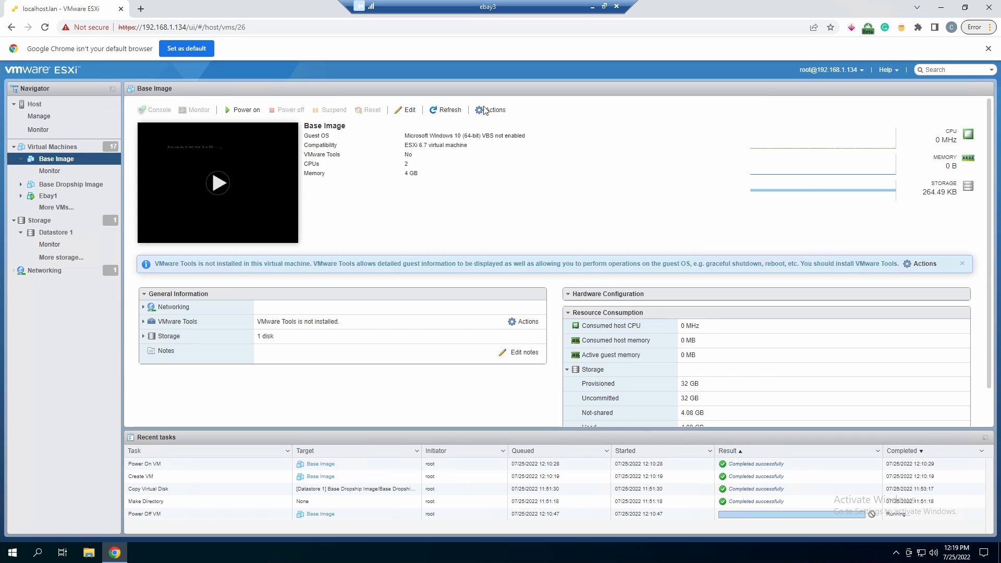
Edit the Base Image settings to connect CD/DVD Drive 1, keep Network Adapter 1 on VM Network, and save.
click(484, 109)
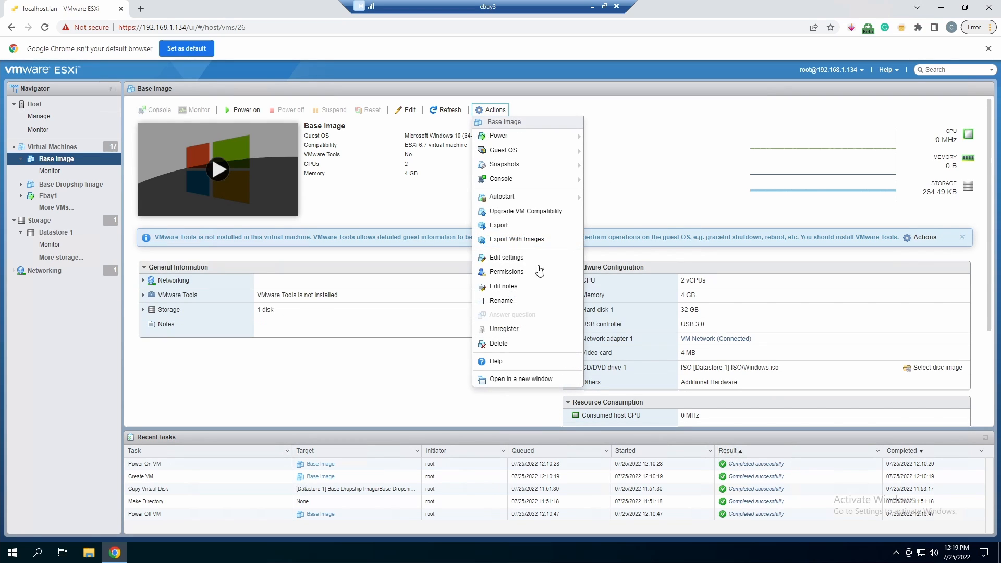
click(509, 258)
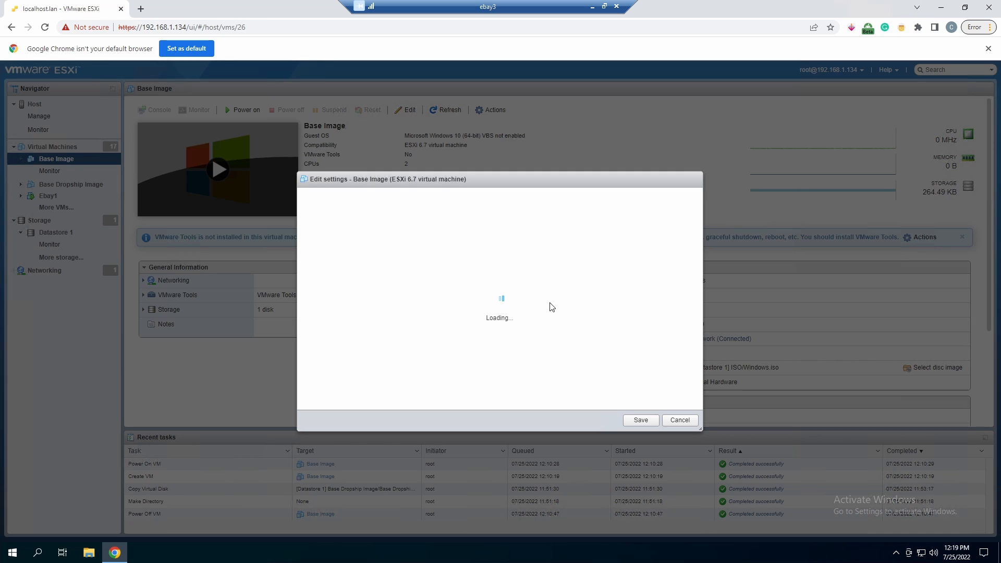
scroll(566, 238, down, 2)
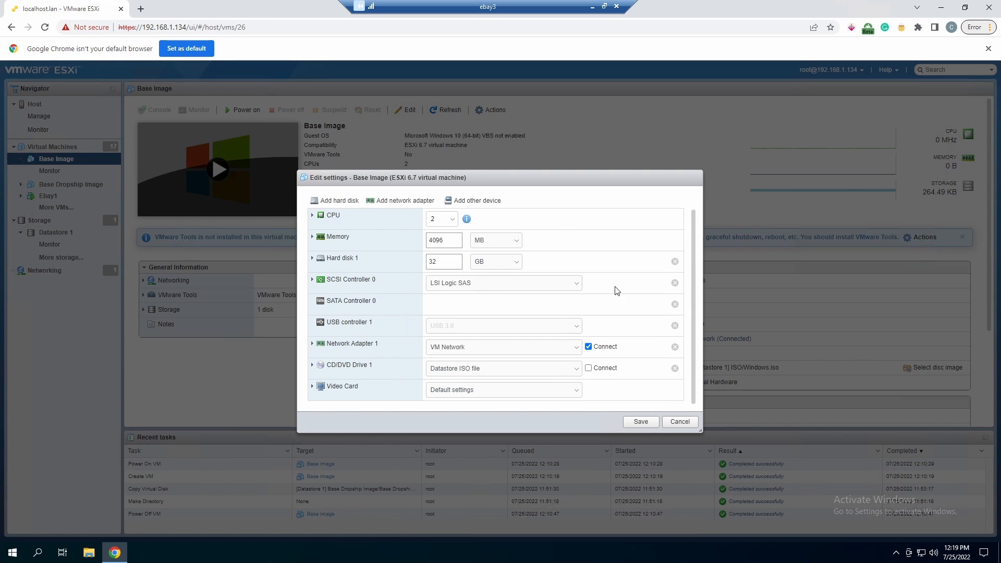
click(588, 368)
click(454, 347)
click(456, 355)
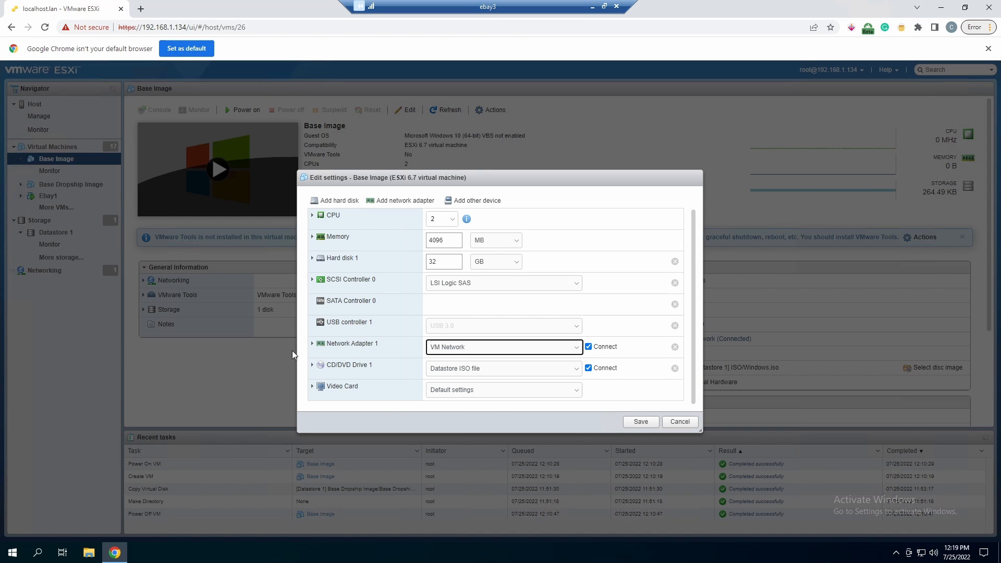
click(639, 421)
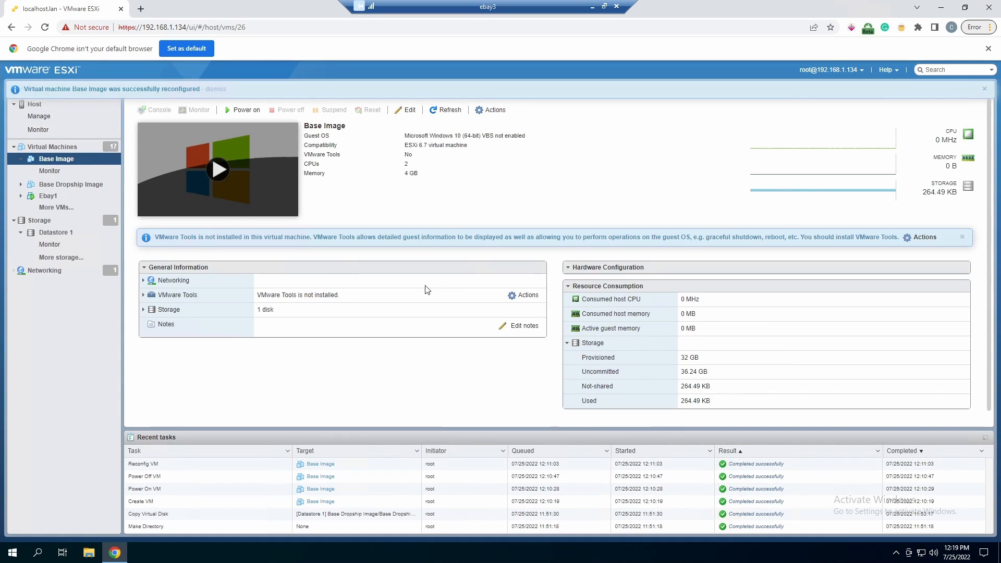
Power on Base Image, boot it from the disc, and start the Windows installation with the default language and keyboard settings.
click(211, 187)
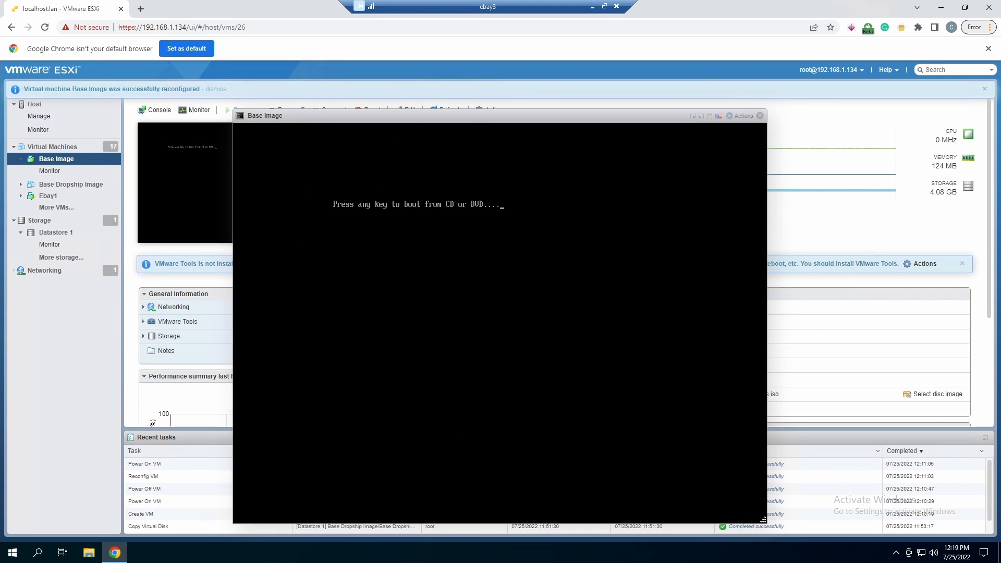
key(Return)
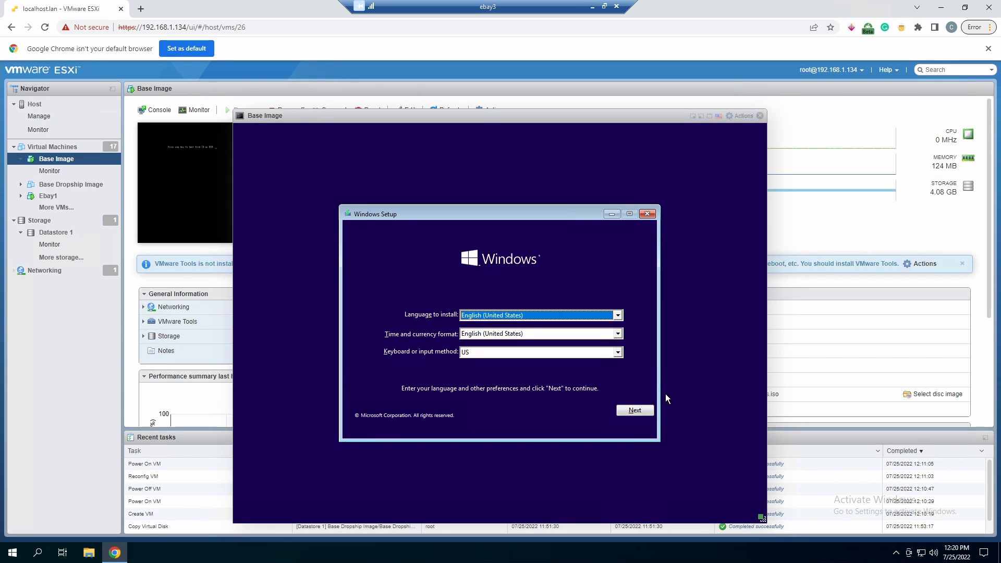
click(644, 410)
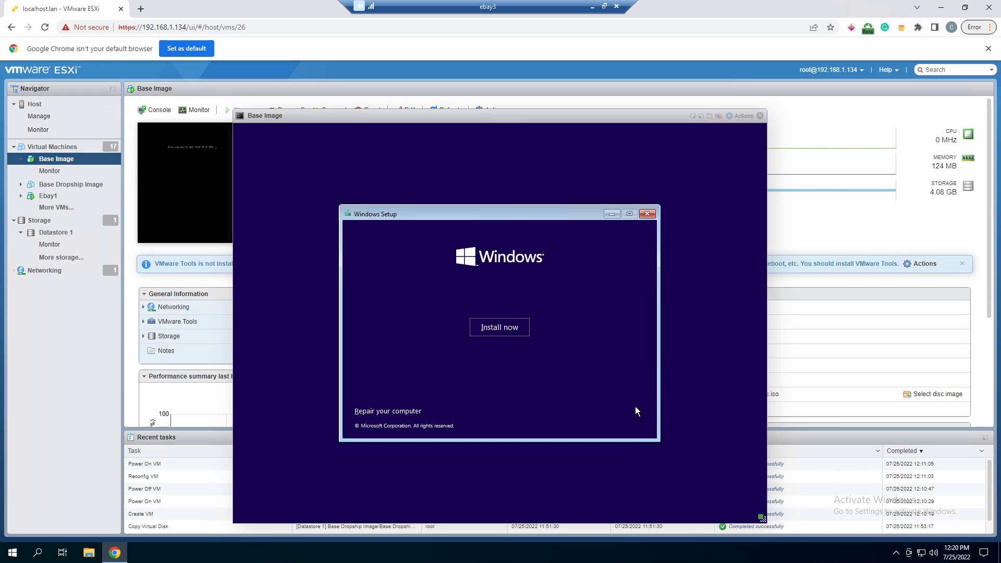
click(507, 333)
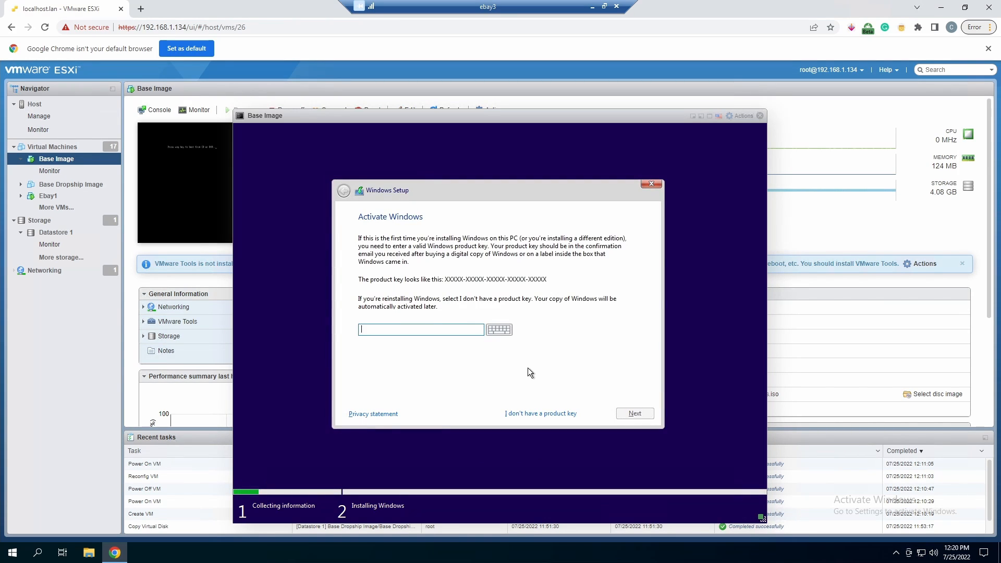
Continue Windows Setup without a product key and choose Windows 10 Pro as the operating system to install.
click(524, 414)
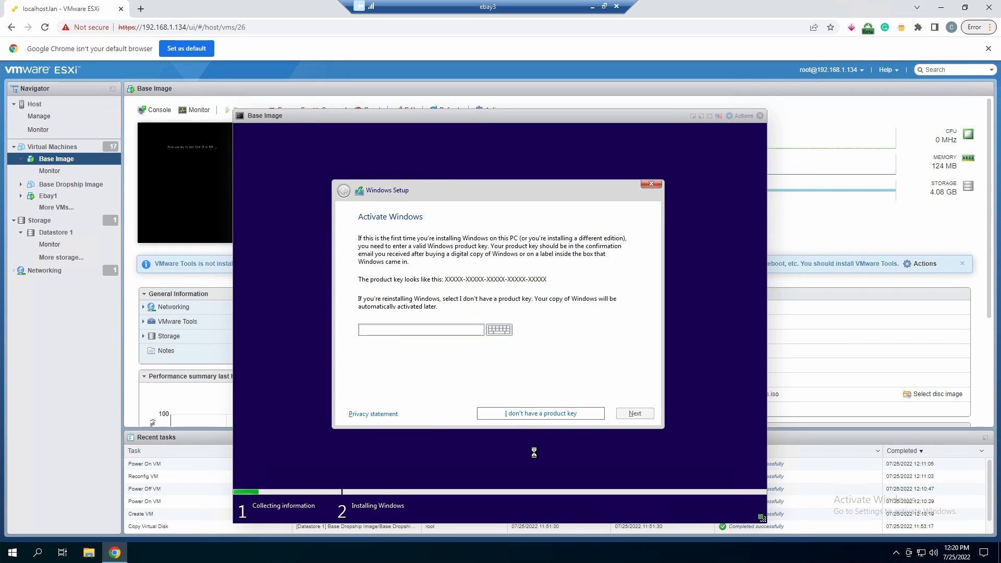
click(399, 294)
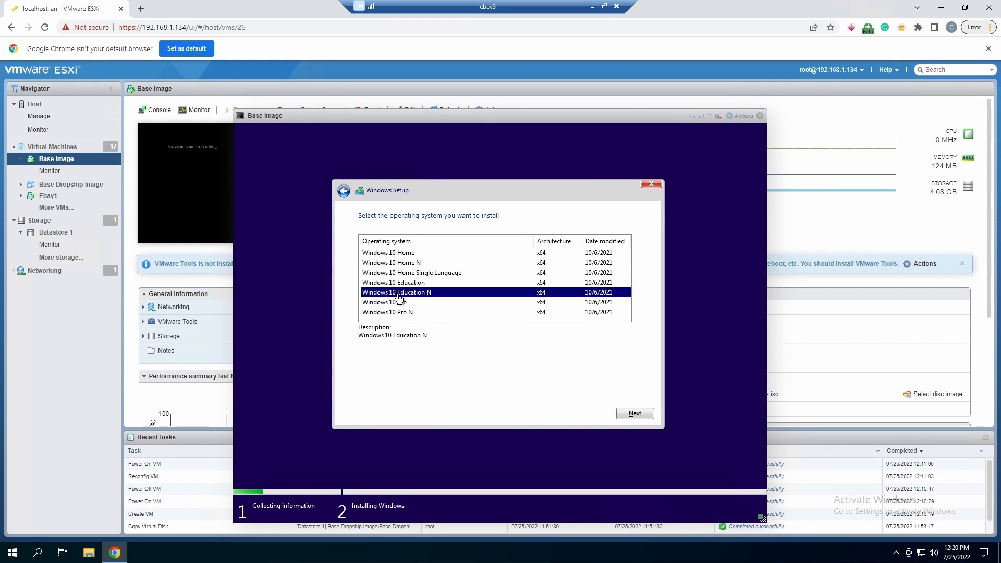
click(430, 305)
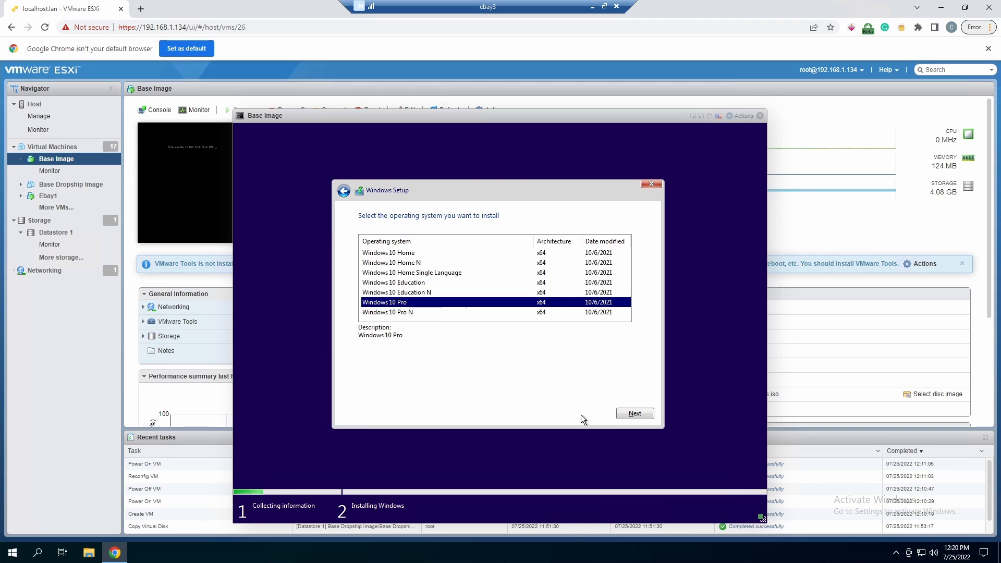
click(649, 413)
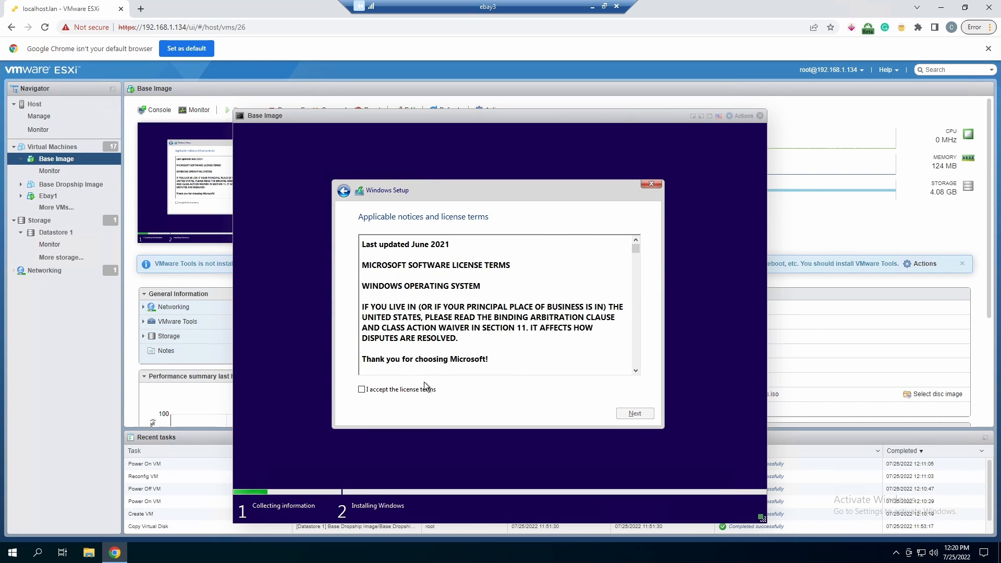
Accept the Windows license terms and choose the Custom: Install Windows only (advanced) installation type.
click(418, 391)
click(635, 412)
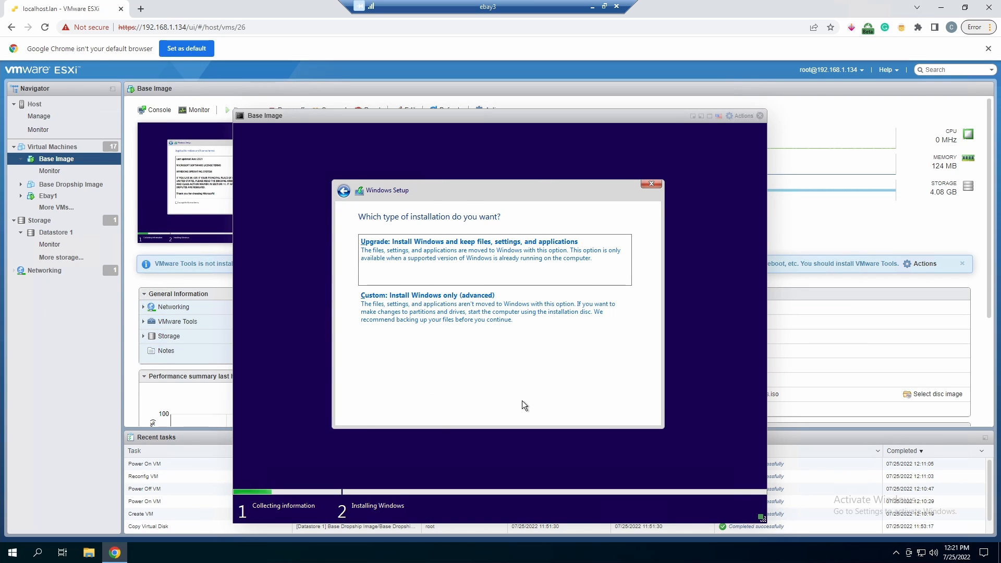
click(450, 320)
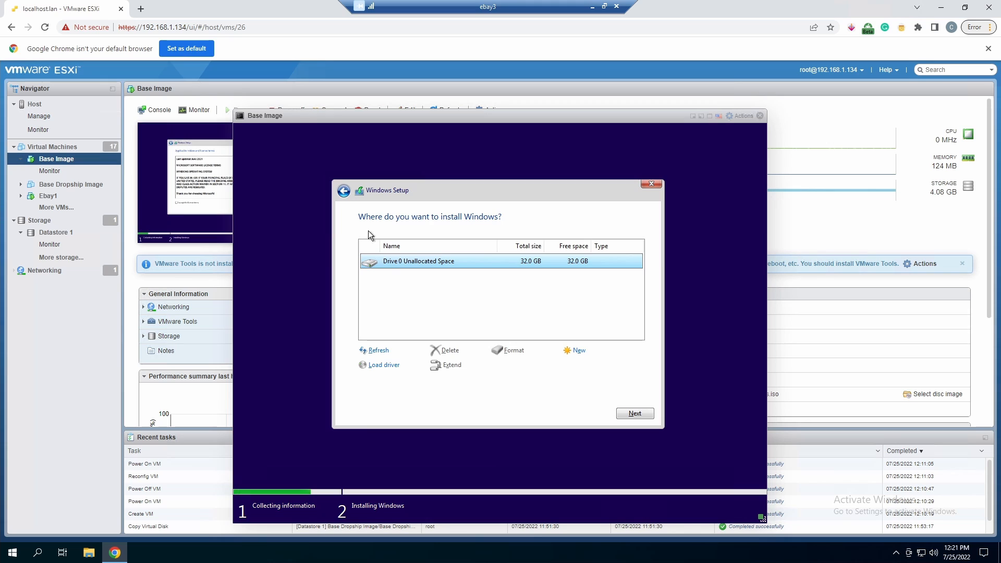
Confirm the custom installation type, install Windows on the Drive 0 unallocated space, and restart the virtual machine once setup requests it.
click(344, 191)
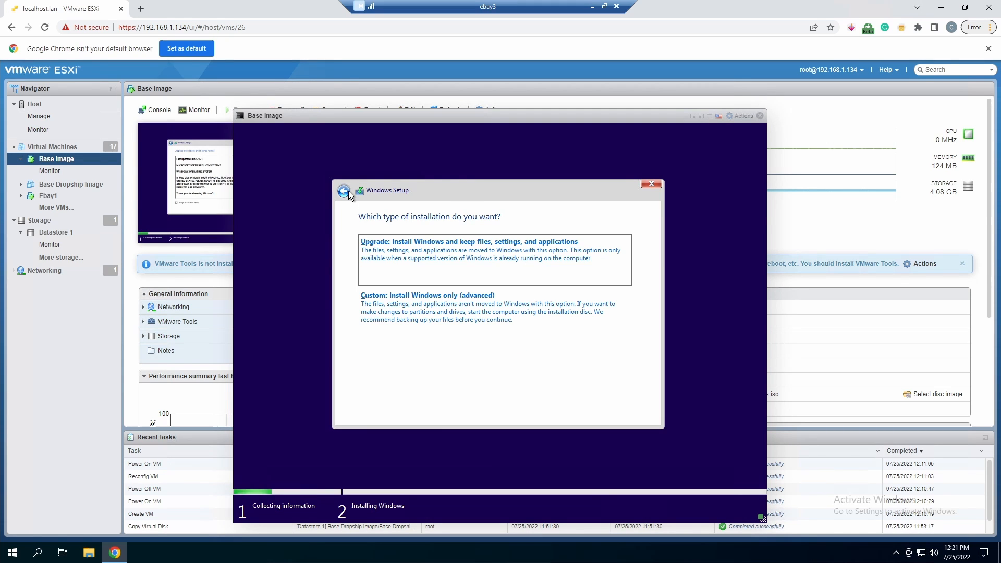
click(422, 304)
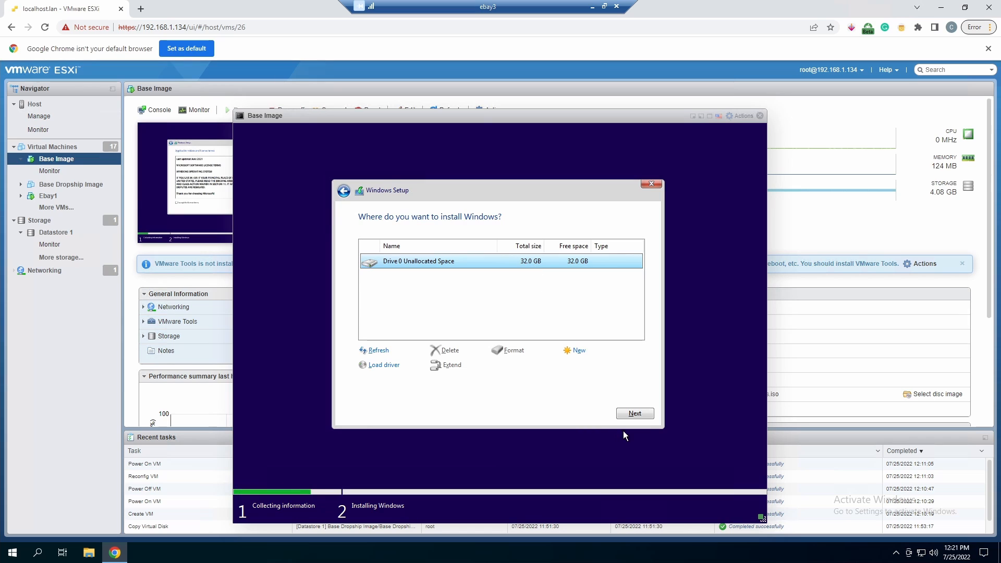
click(636, 414)
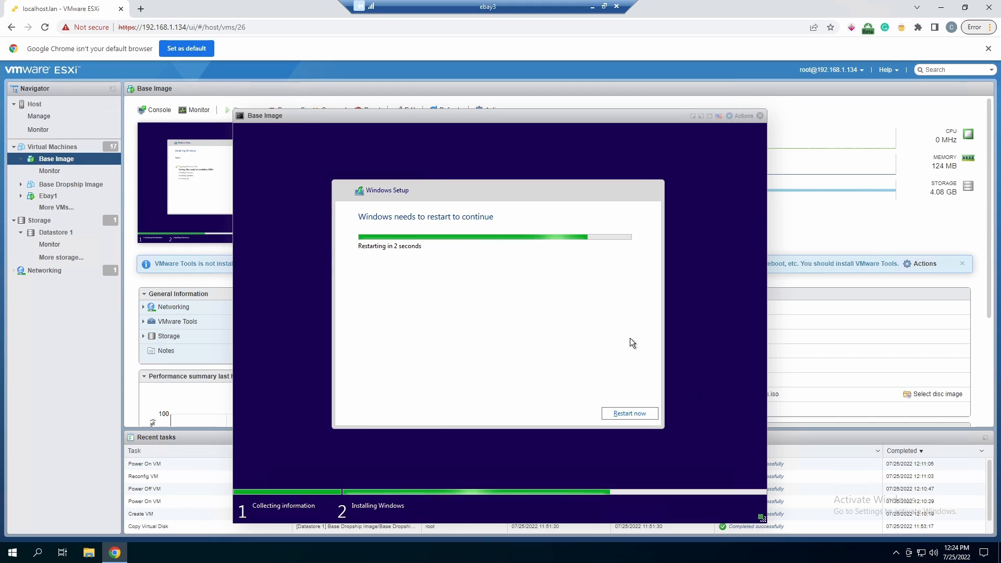
click(625, 413)
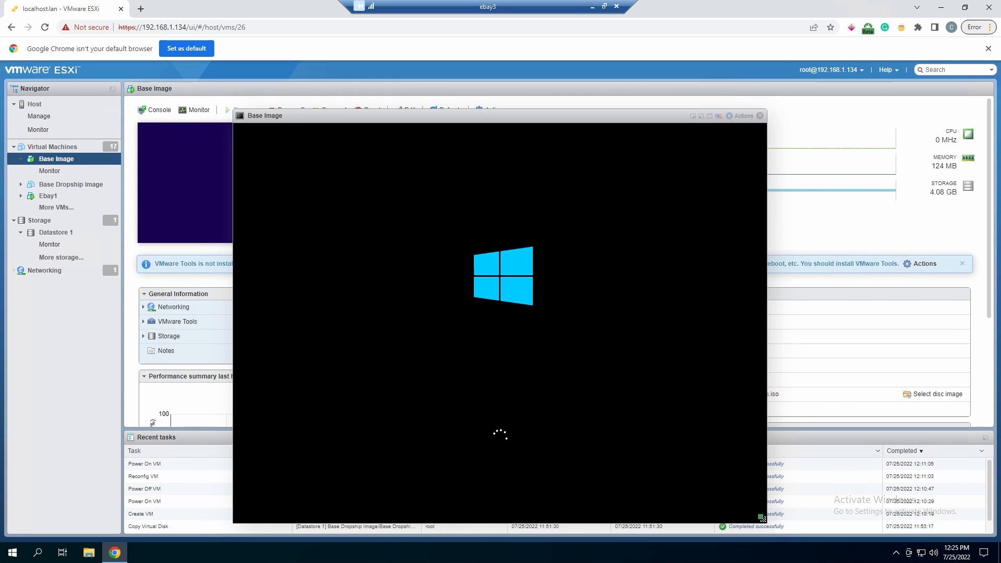
Check the CD/DVD Drive 1 connection in the Base Image virtual hardware settings and close them without saving.
click(742, 117)
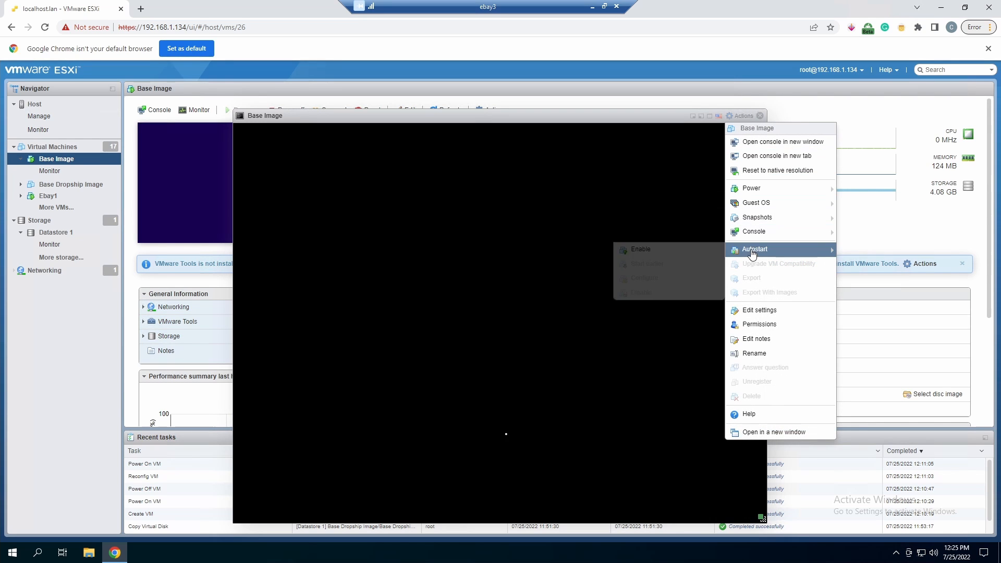
click(760, 310)
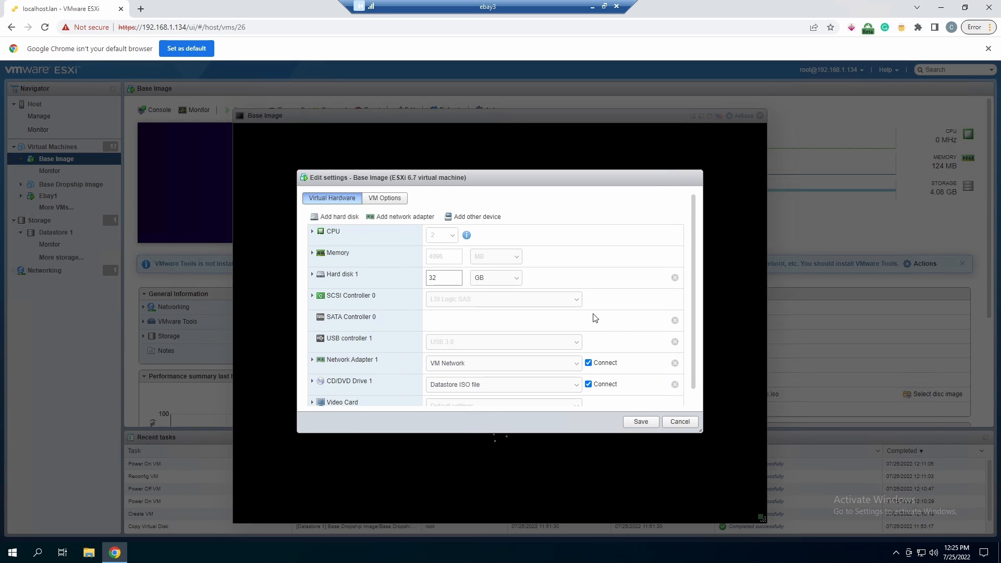
scroll(594, 319, down, 1)
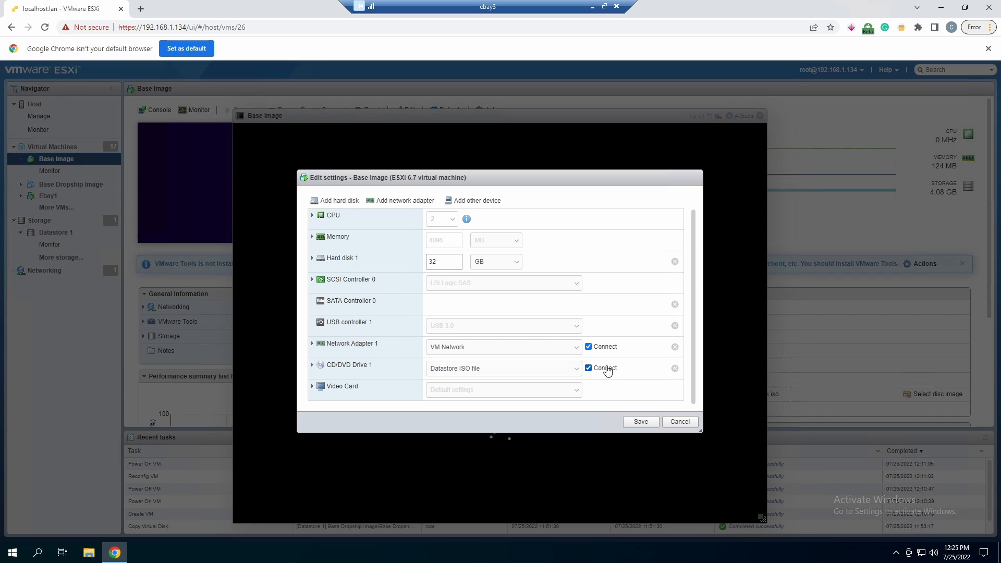
click(680, 421)
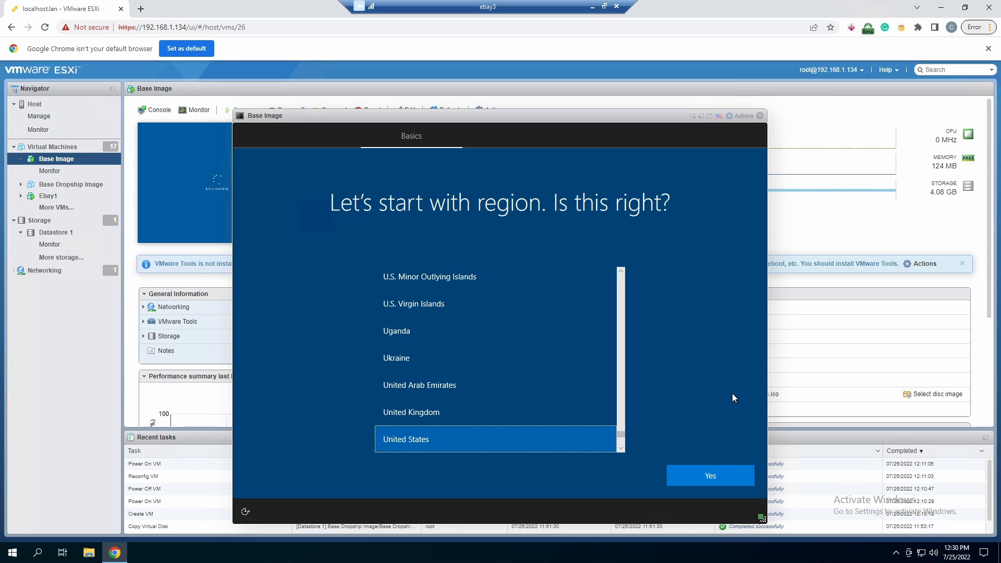
Accept United States as the region and US as the keyboard layout, skipping the second keyboard layout.
click(725, 475)
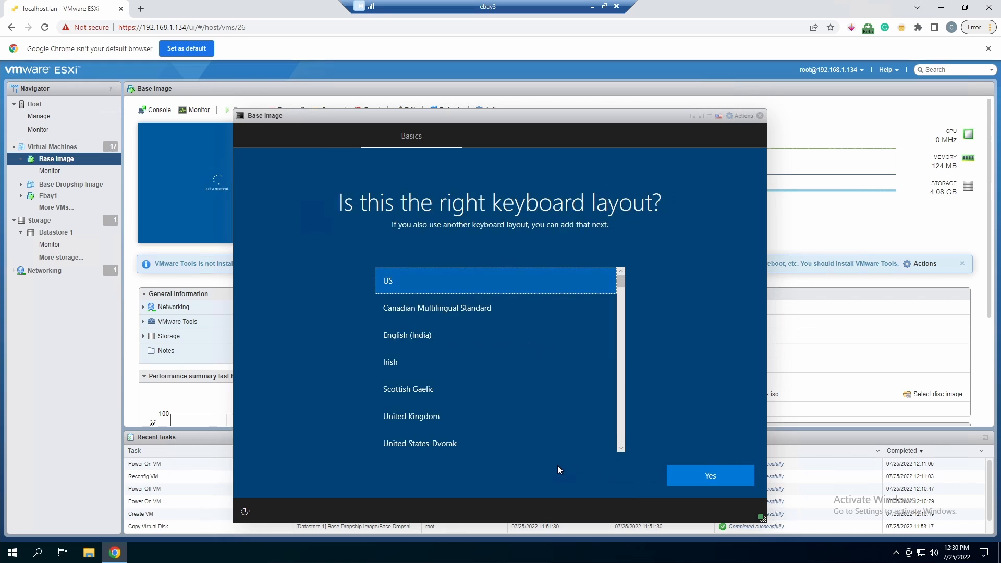
click(685, 469)
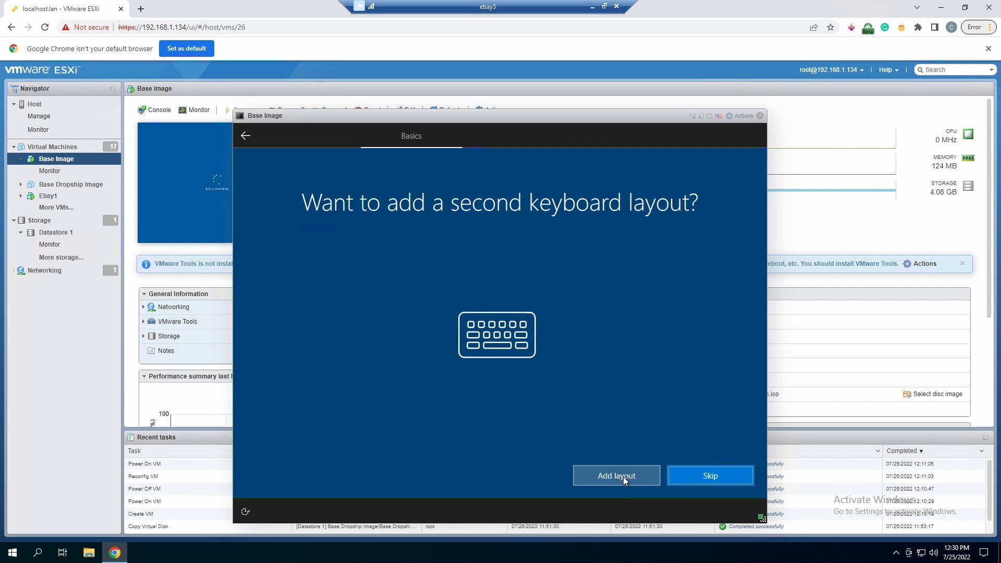
click(711, 481)
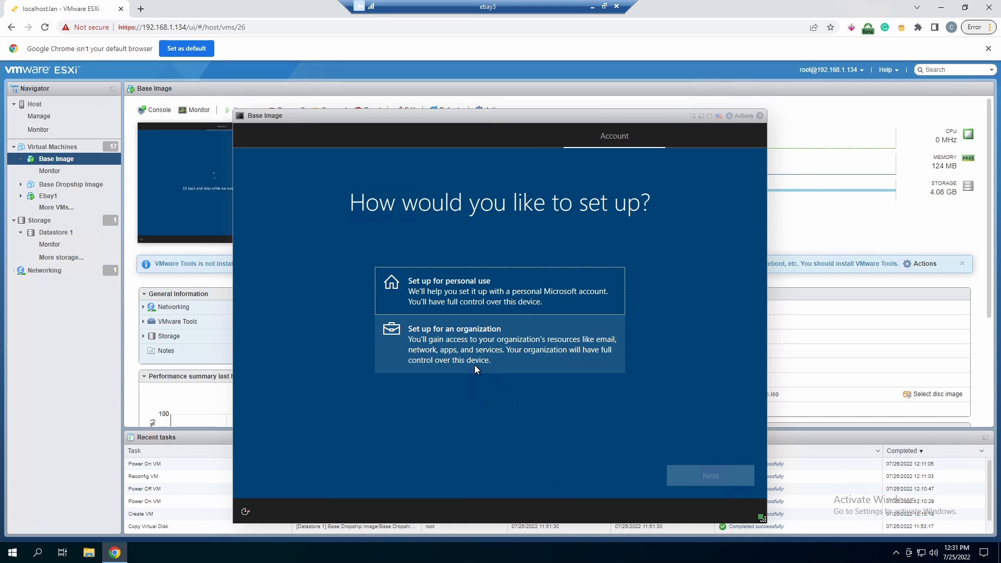
Set Windows up for personal use with an offline account, choosing the limited experience instead of a Microsoft sign-in.
click(483, 303)
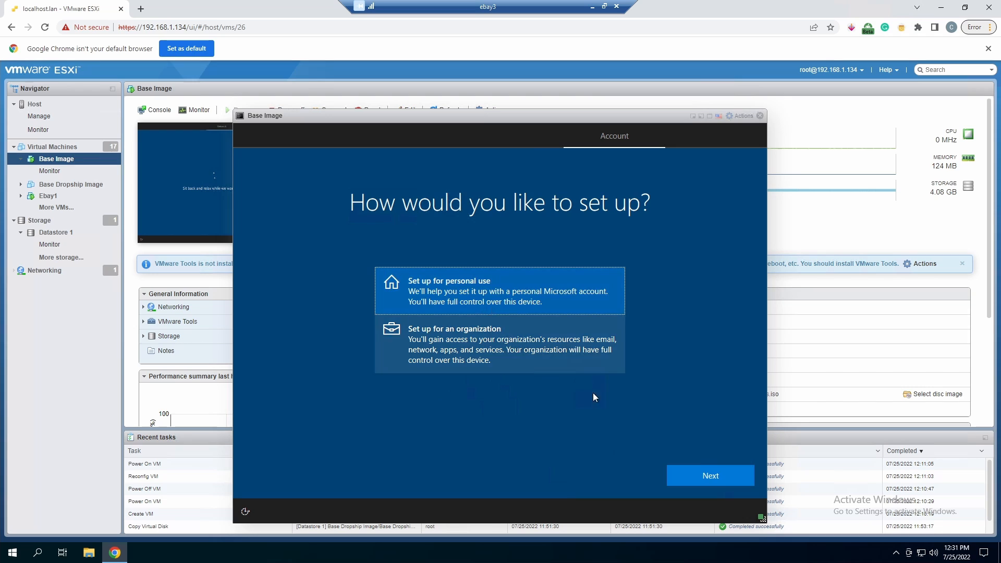
click(689, 475)
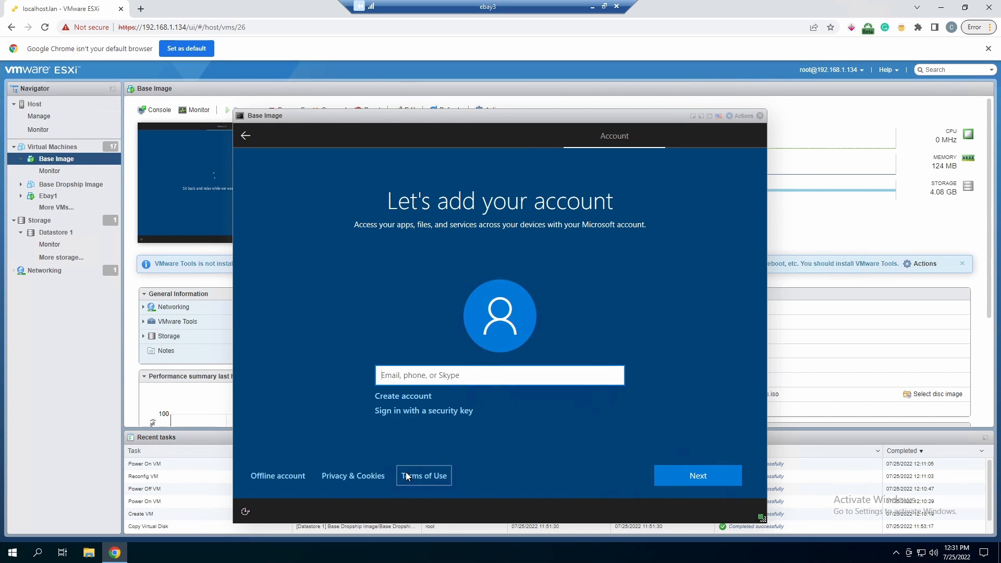
click(287, 476)
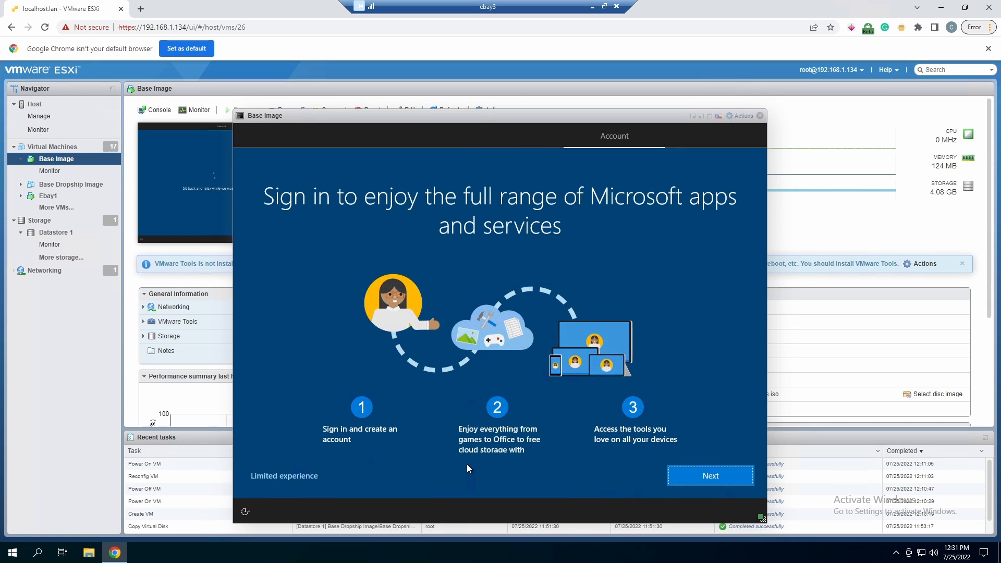
click(293, 483)
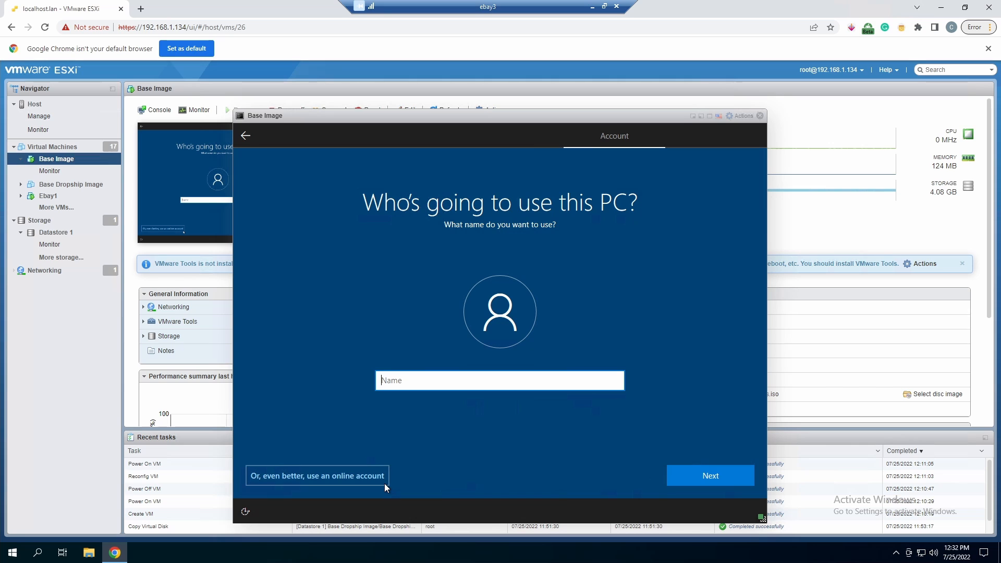
Name the local user account Admin and continue with its password left blank.
text(Admin)
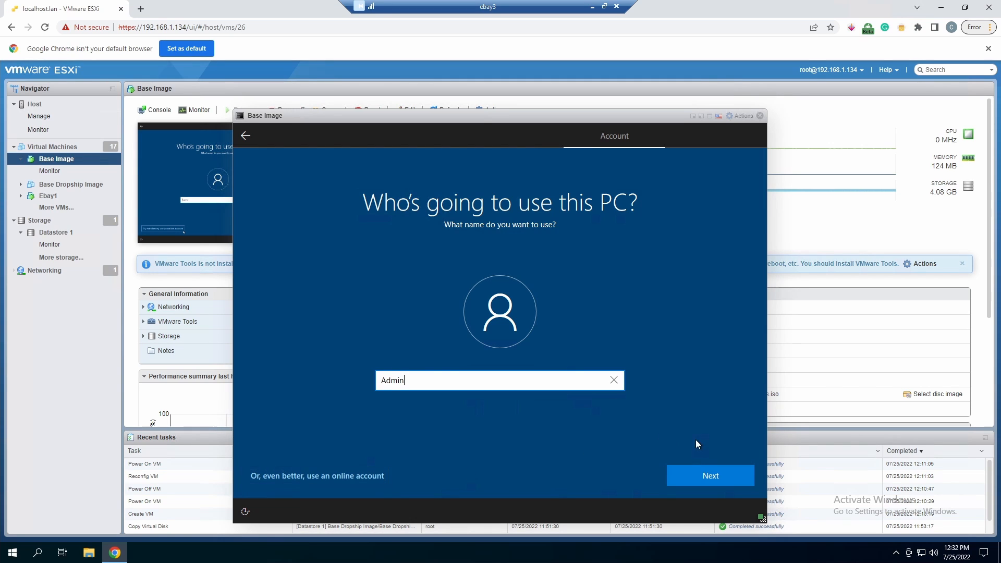
click(721, 464)
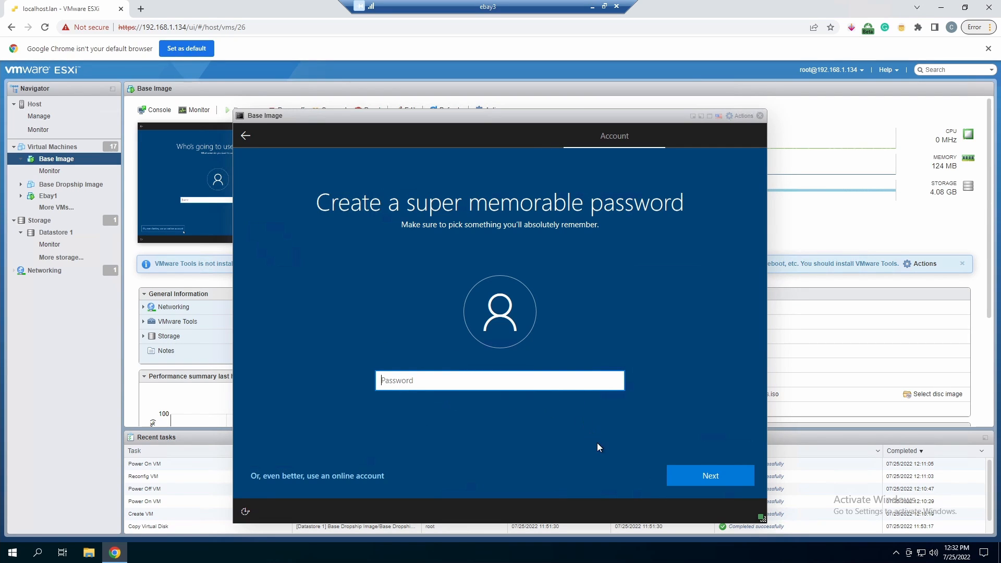
click(689, 476)
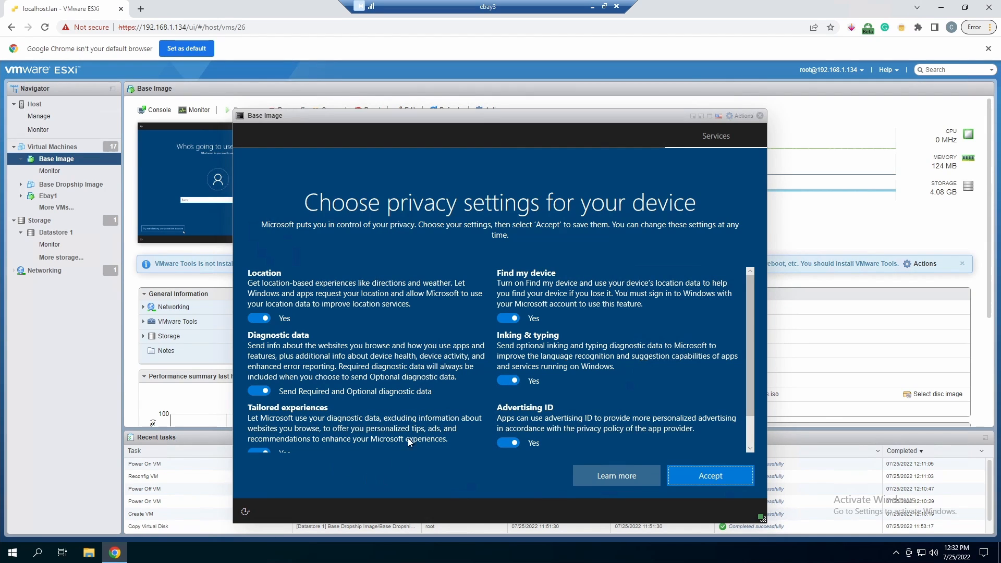
Turn off every optional privacy setting, limit diagnostic data to required only, accept the choices, and decline Cortana.
click(509, 317)
scroll(509, 339, down, 1)
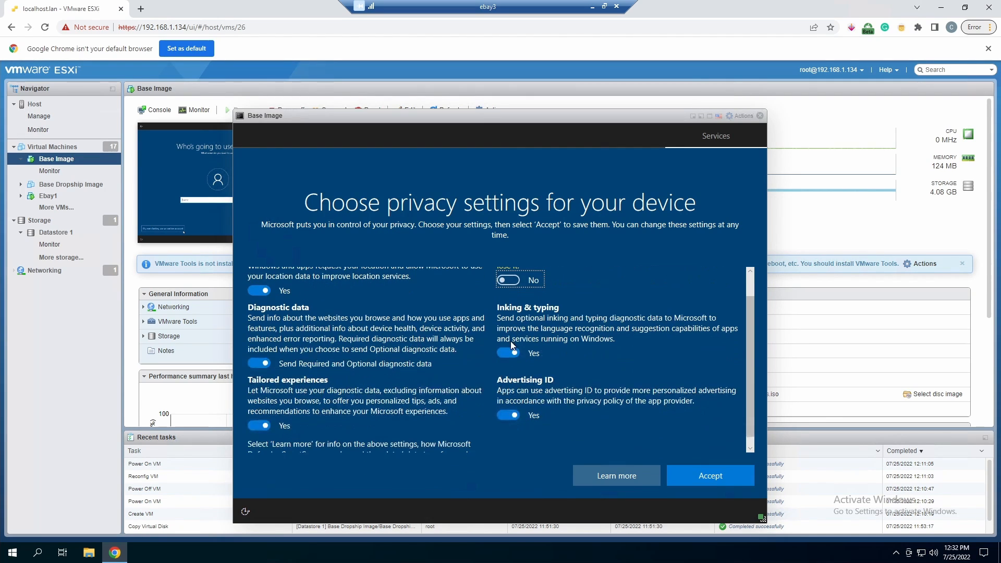
click(508, 353)
click(508, 415)
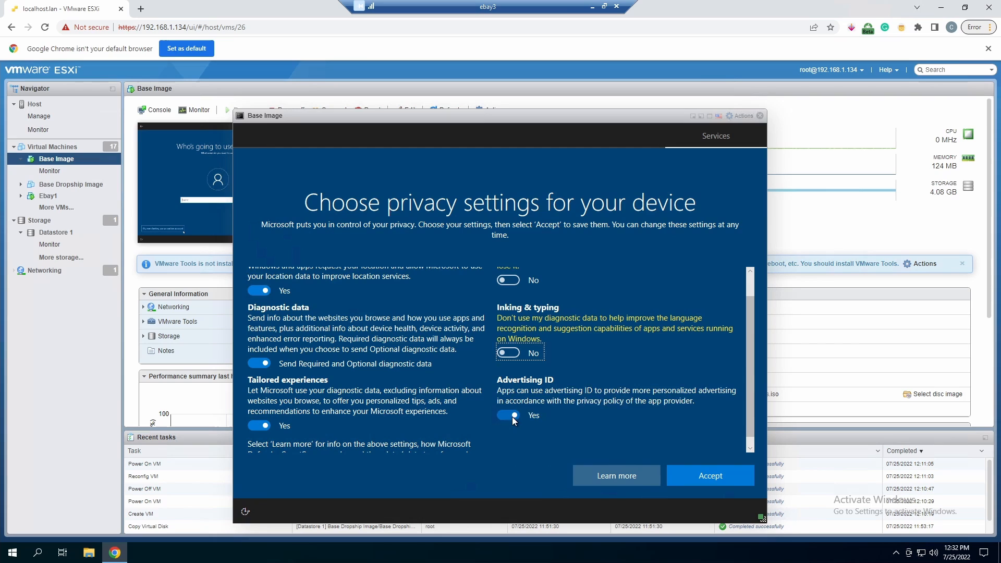
click(259, 426)
click(264, 365)
scroll(264, 360, up, 1)
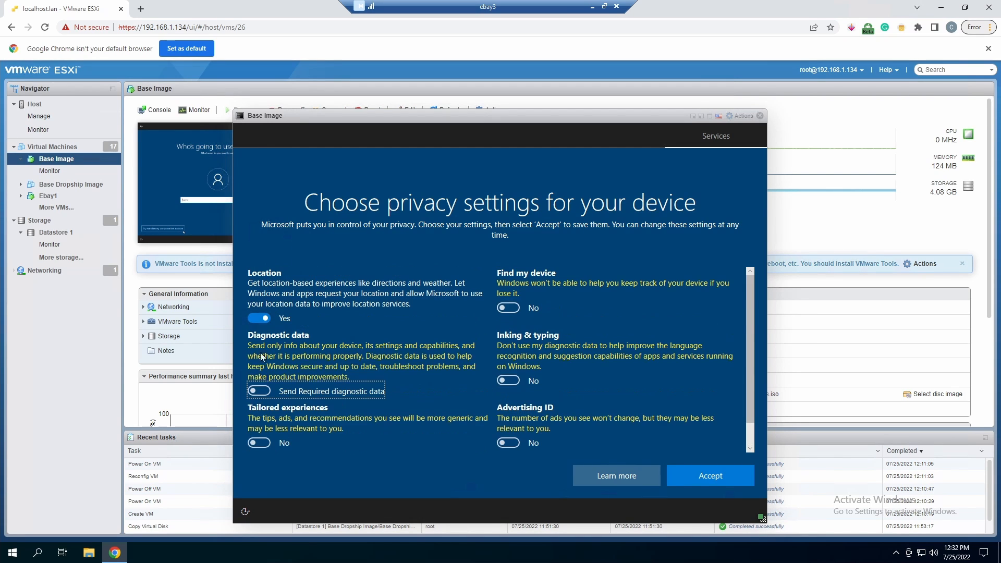
click(263, 319)
scroll(263, 319, down, 1)
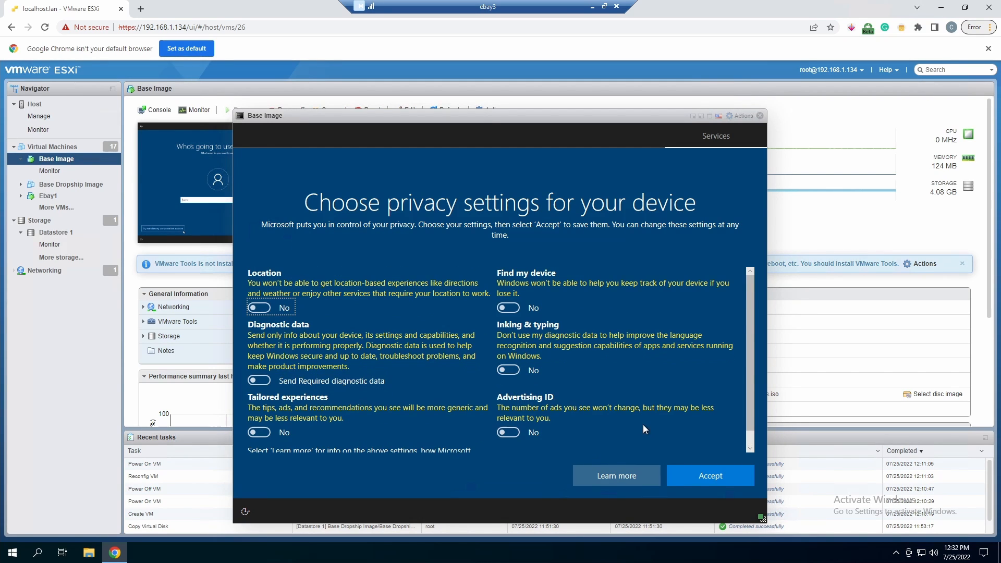
click(670, 472)
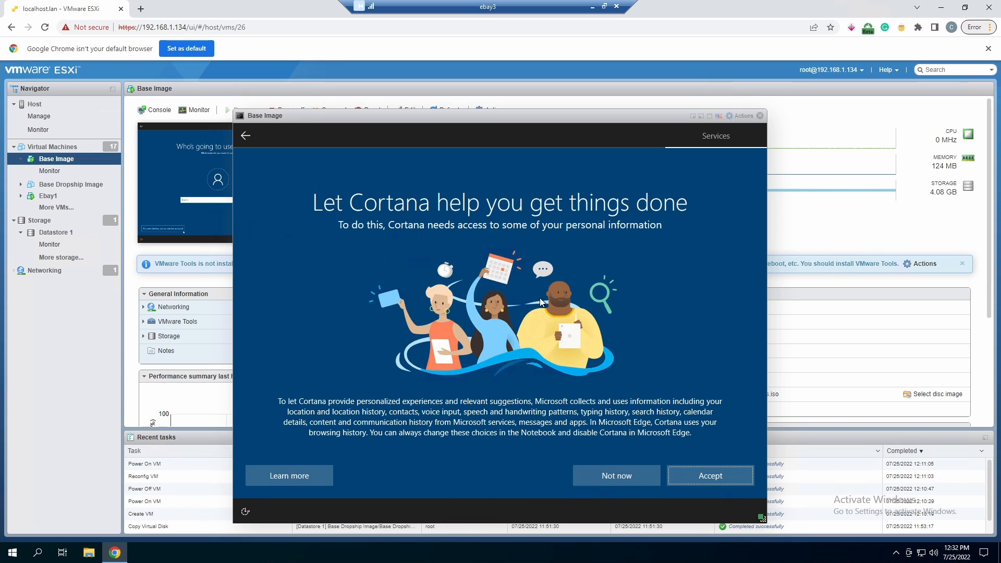
click(593, 467)
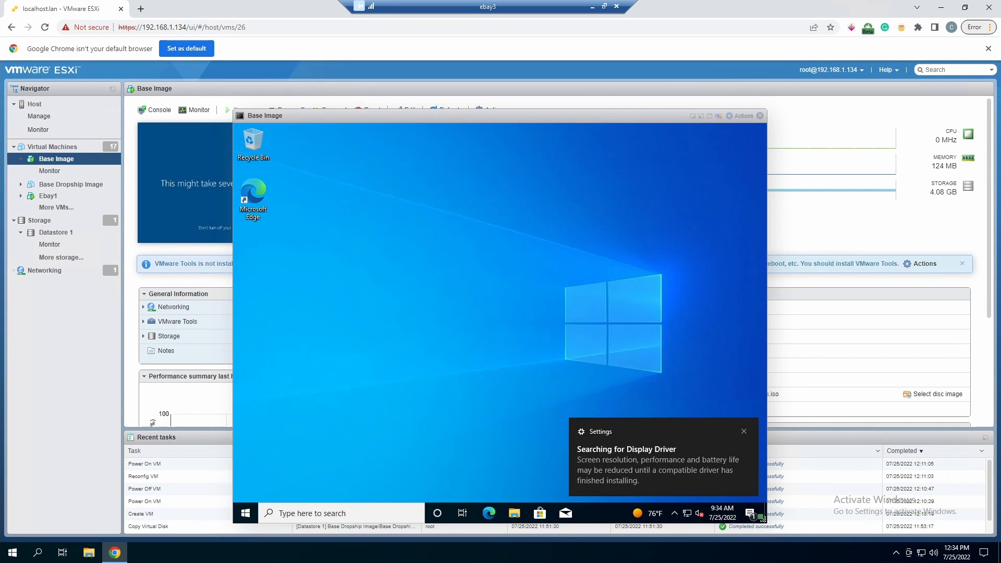
Dismiss the display driver notification and finish the Microsoft Edge first-run setup without signing in or importing Google data.
click(744, 431)
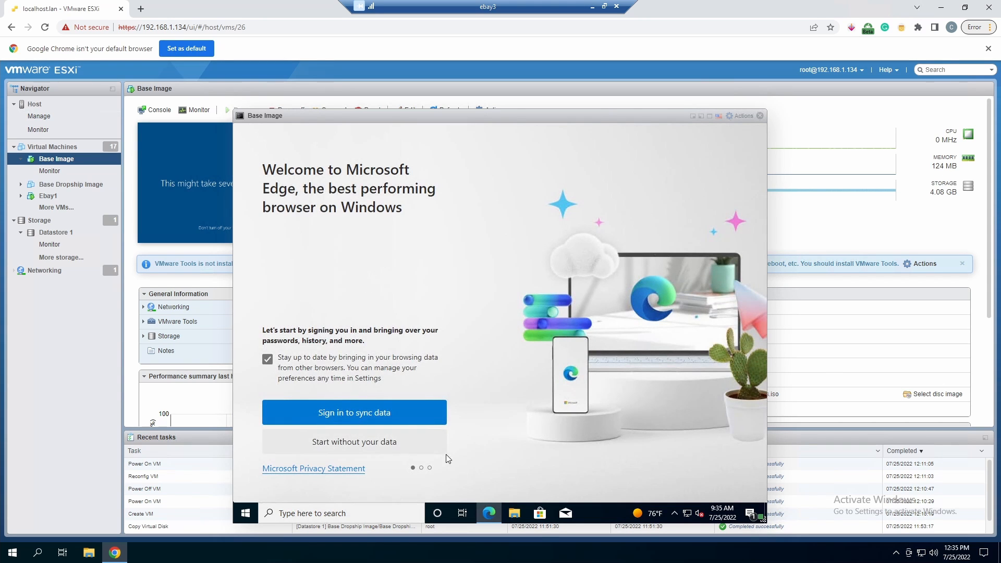
click(367, 450)
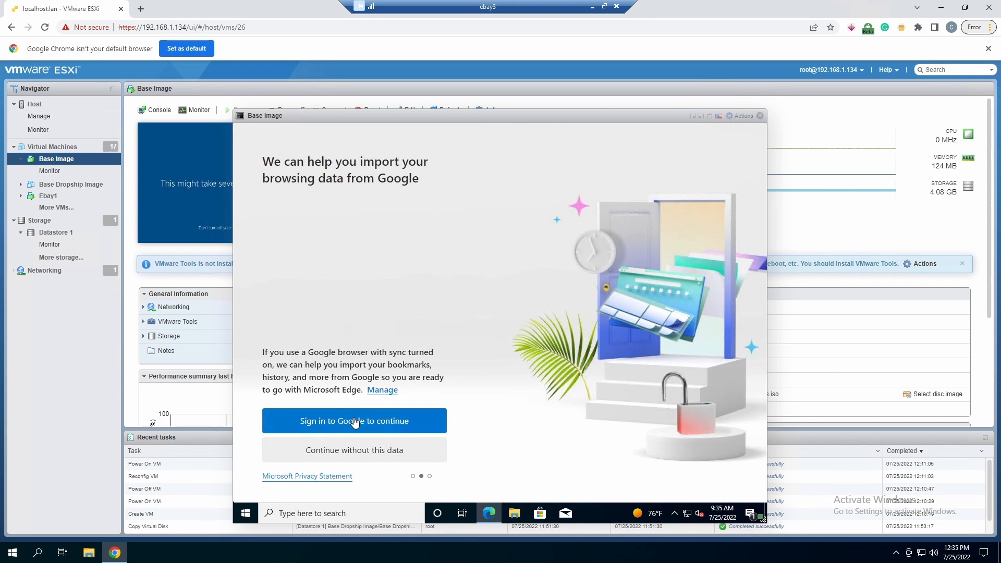
click(359, 449)
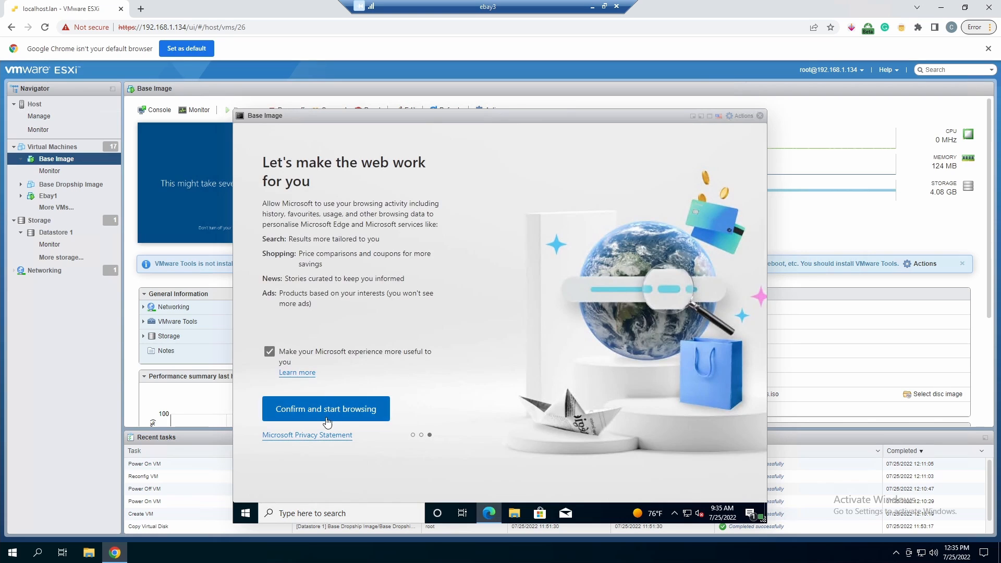
click(327, 420)
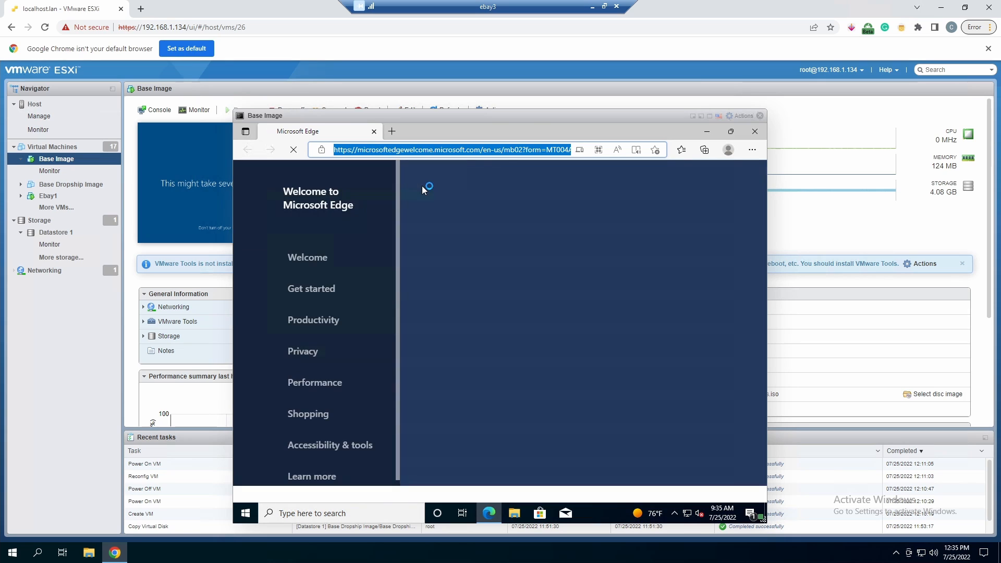
Go to ninite.com in the virtual machine's Microsoft Edge browser.
text(nin)
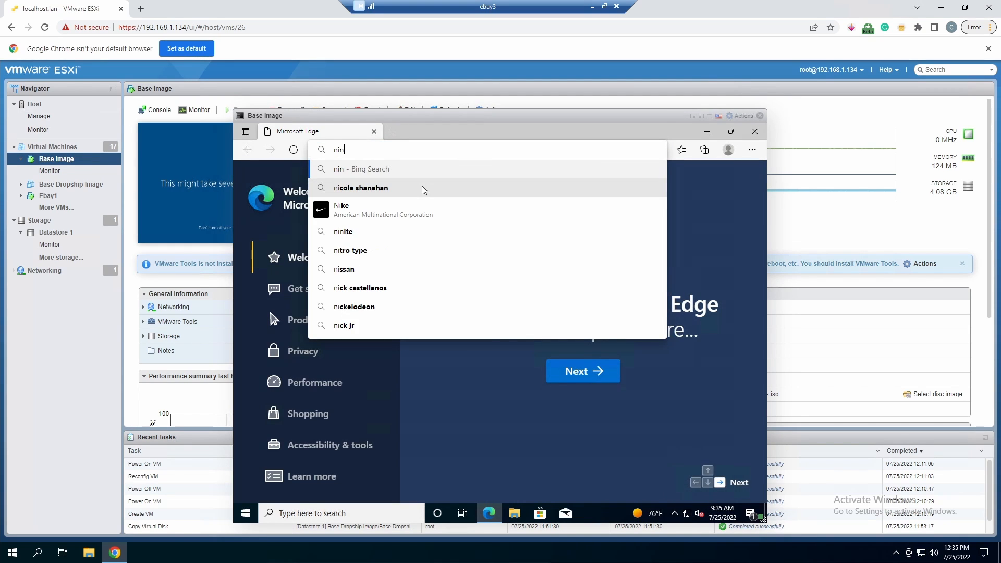
text(ite.c)
key(Return)
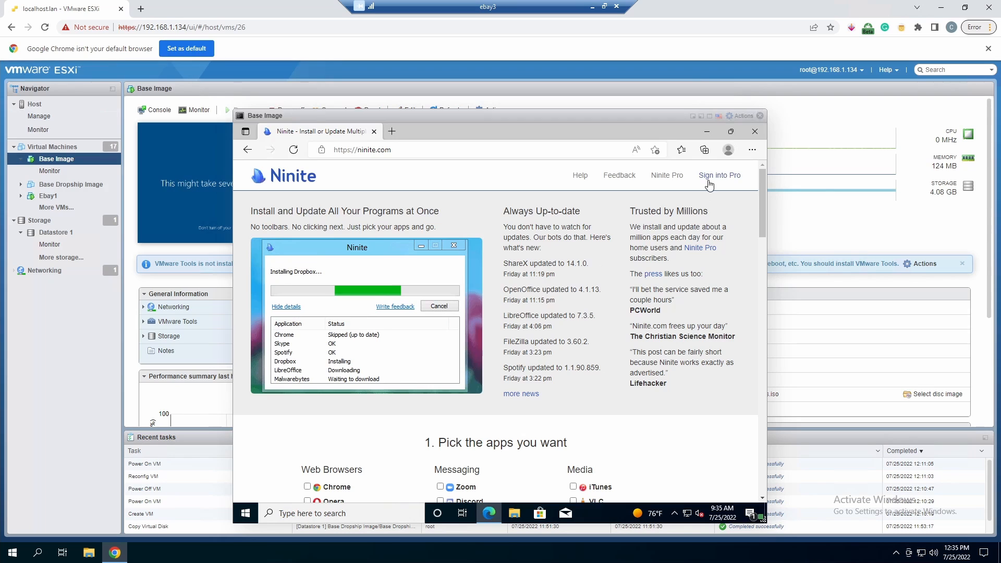
Review the apps offered on the Ninite page and its installer download section, and close the browser.
scroll(581, 339, down, 2)
scroll(585, 352, down, 5)
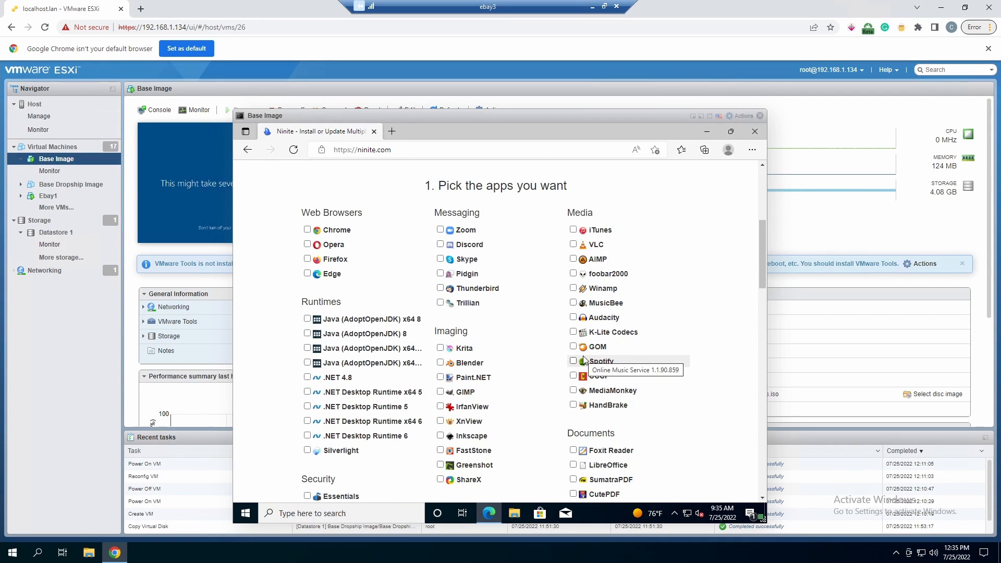
scroll(514, 370, down, 2)
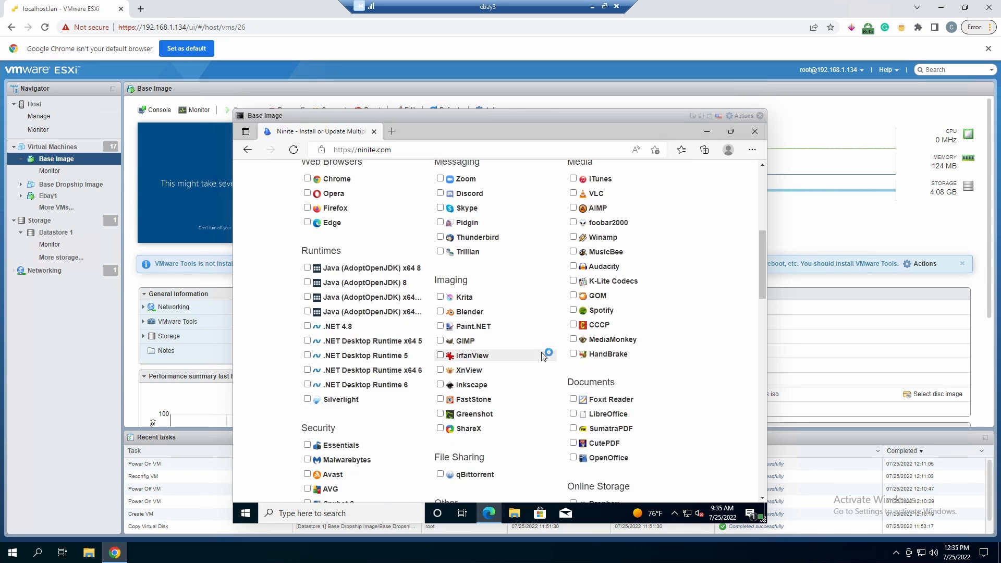
scroll(510, 422, down, 12)
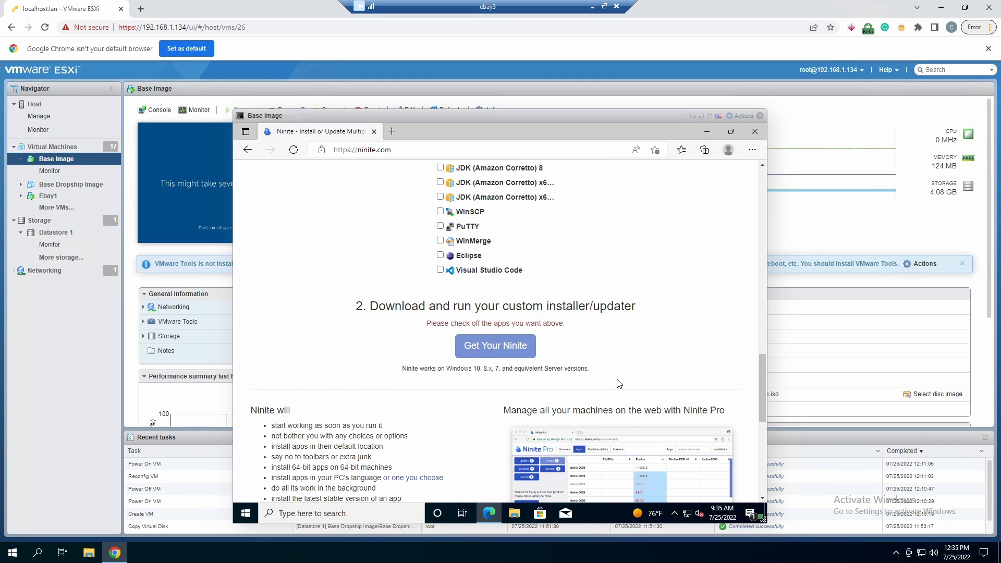
scroll(612, 391, up, 4)
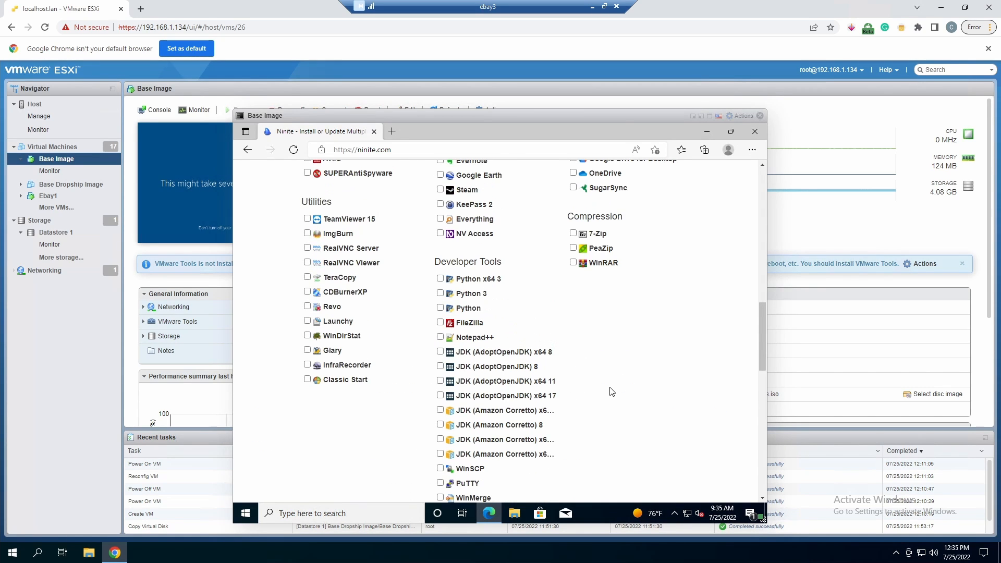
scroll(612, 391, up, 5)
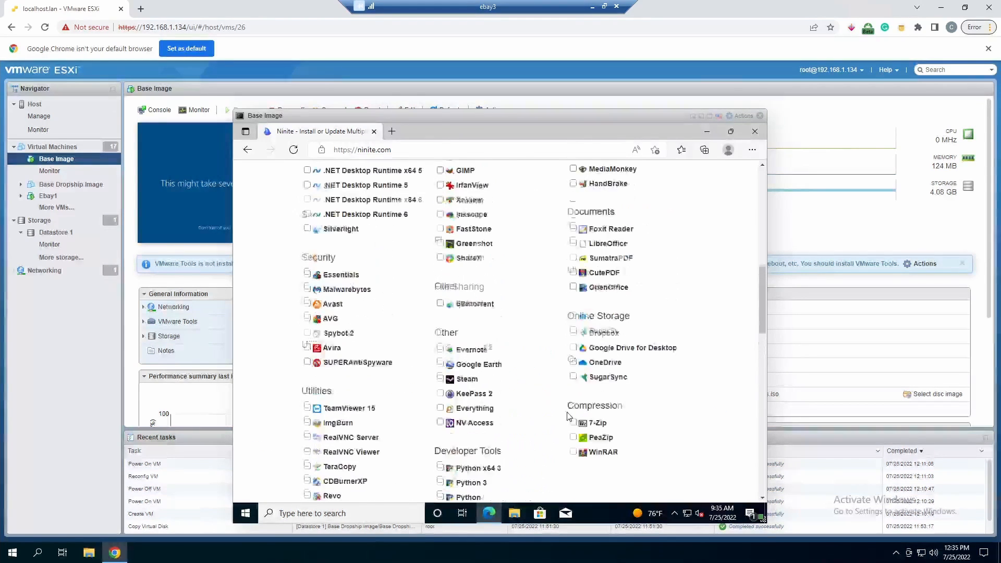
scroll(569, 417, up, 5)
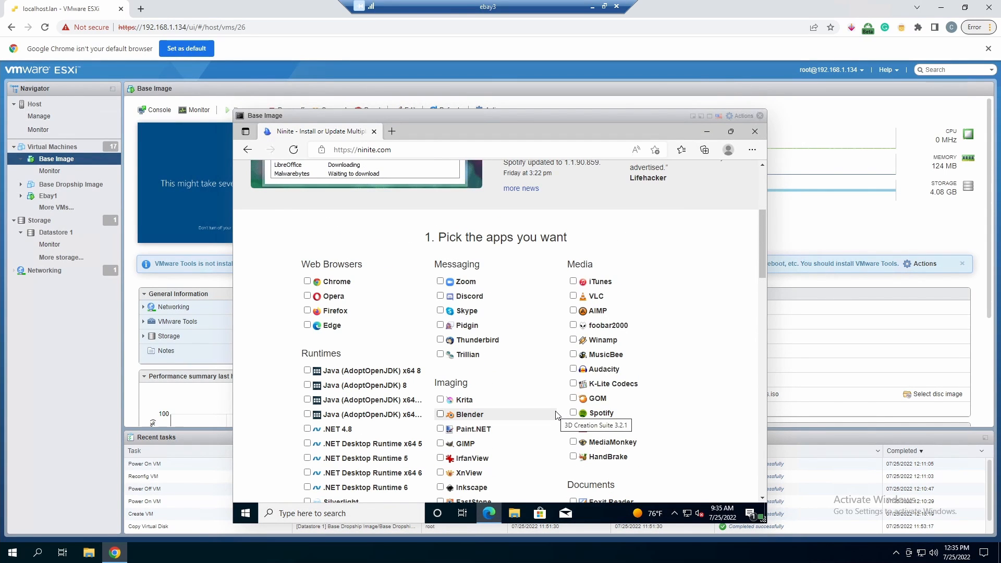
scroll(557, 416, down, 1)
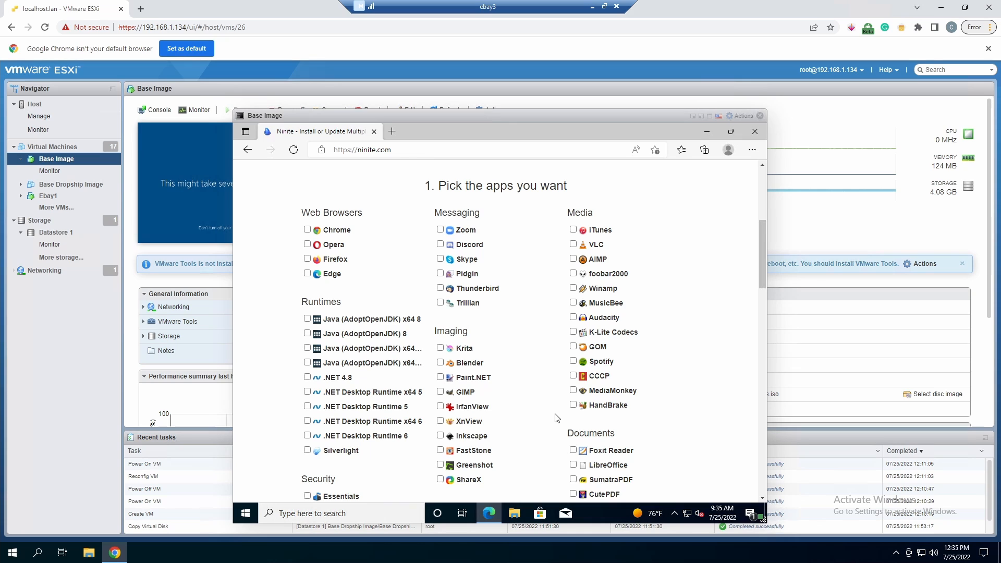
scroll(557, 417, down, 1)
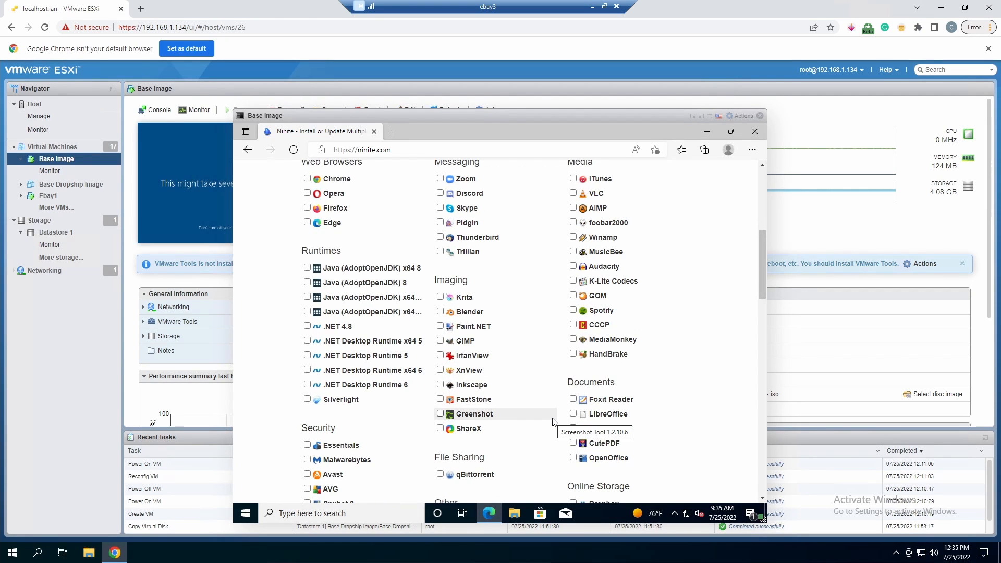
scroll(552, 421, up, 6)
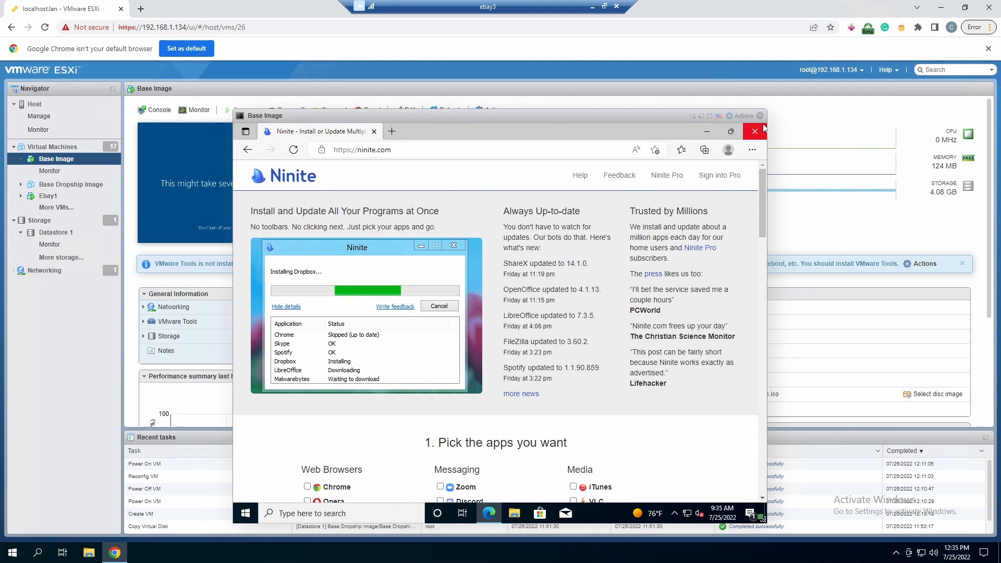
click(762, 127)
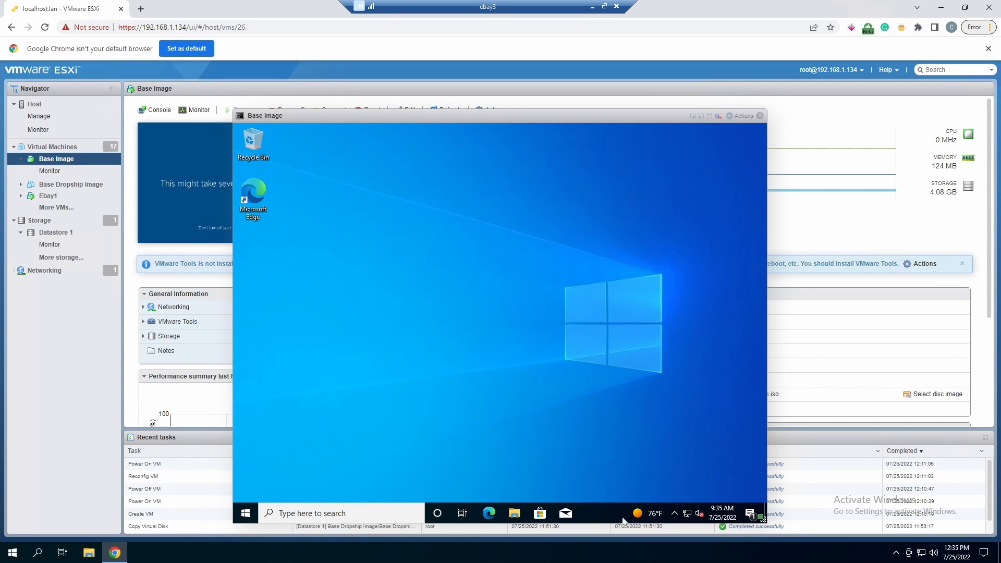
Unpin Mail and Microsoft Store from the virtual machine's taskbar.
right_click(568, 516)
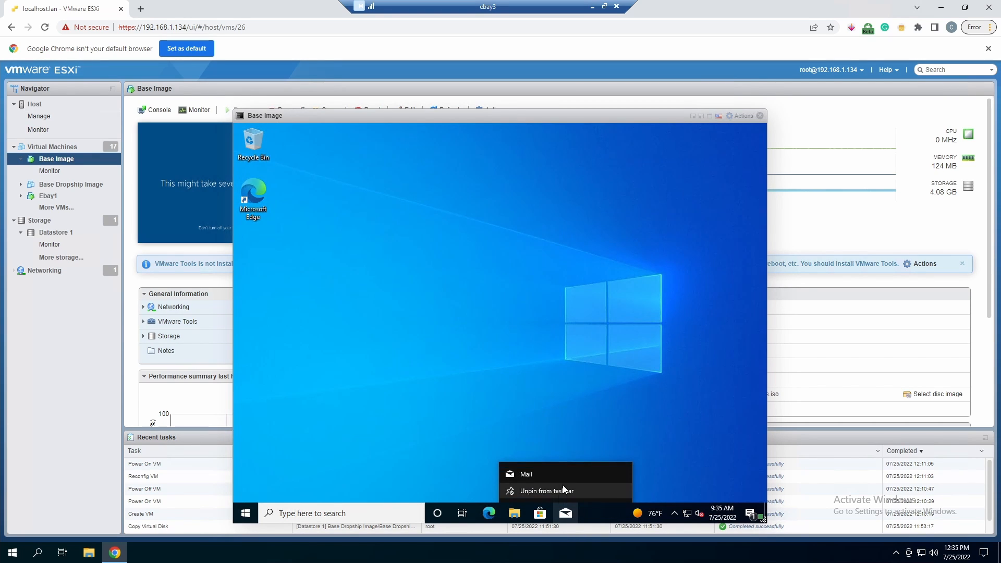
click(560, 490)
right_click(538, 513)
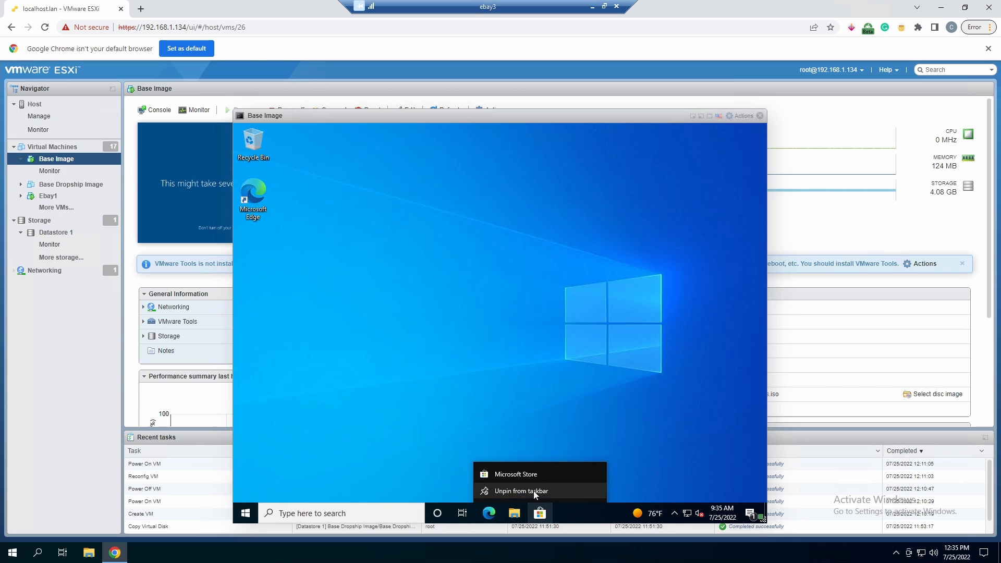
click(533, 490)
Examine the taskbar personalization settings inside the virtual machine and close them without changing anything.
right_click(647, 514)
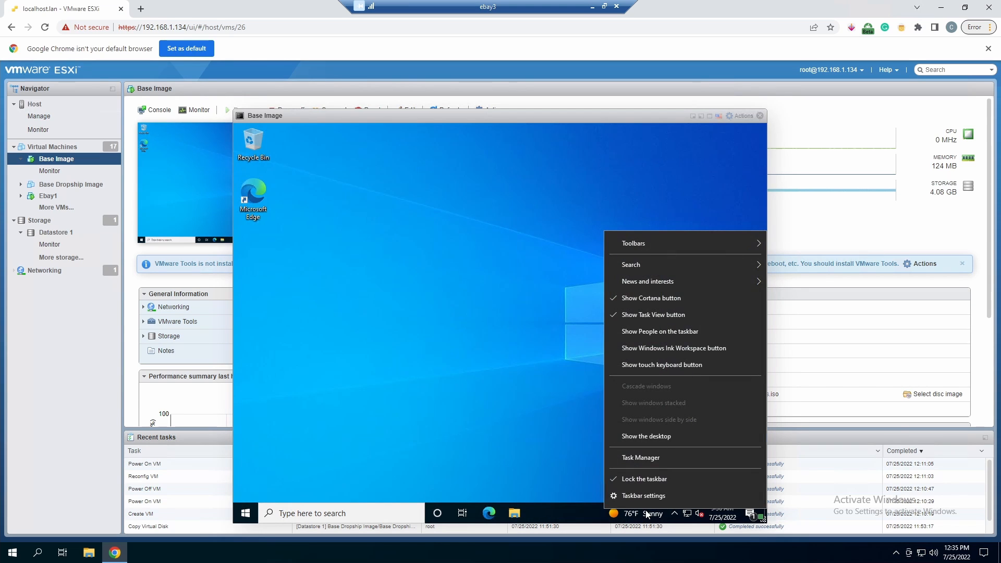
click(657, 498)
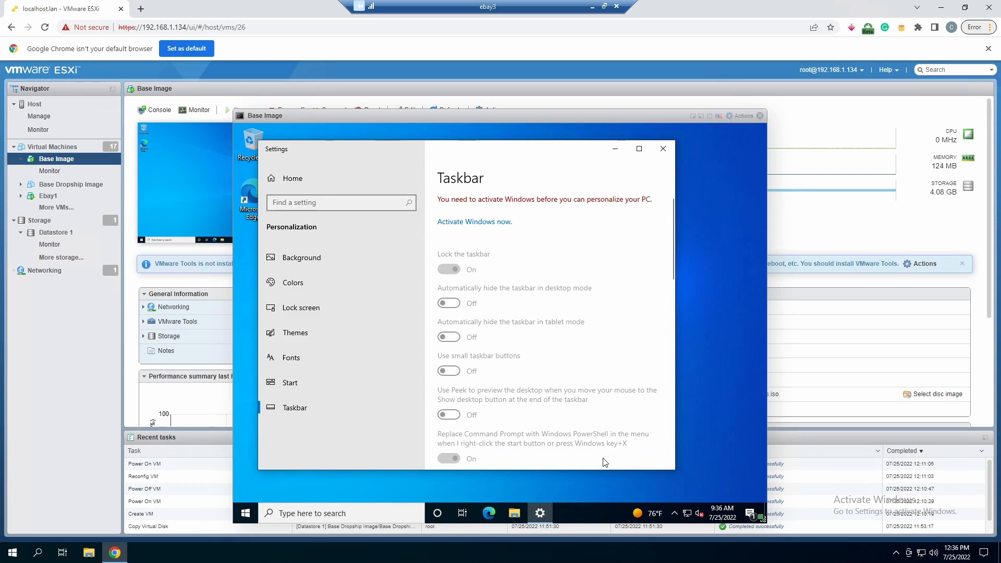
scroll(574, 237, down, 5)
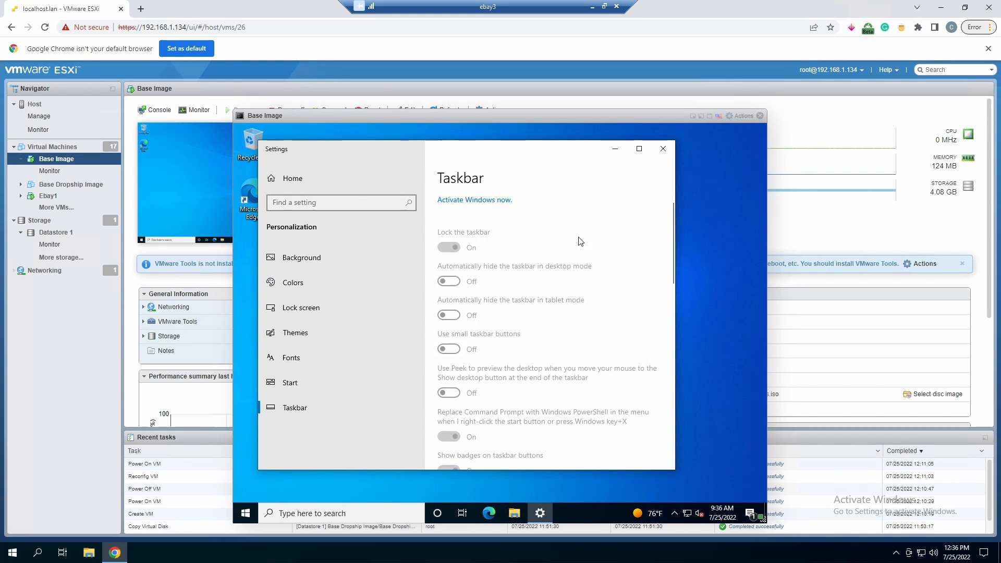
scroll(552, 373, down, 4)
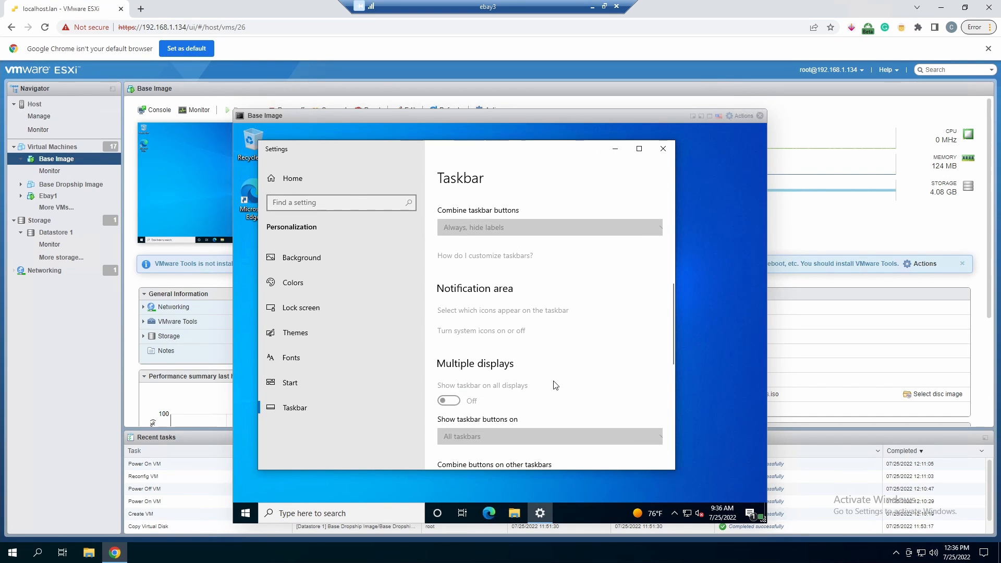
scroll(554, 384, up, 6)
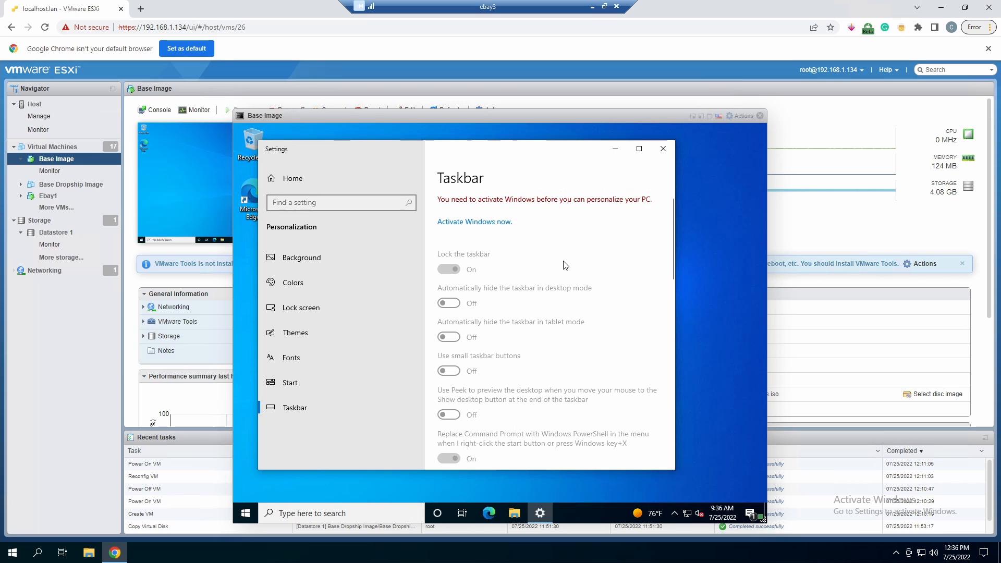
click(672, 155)
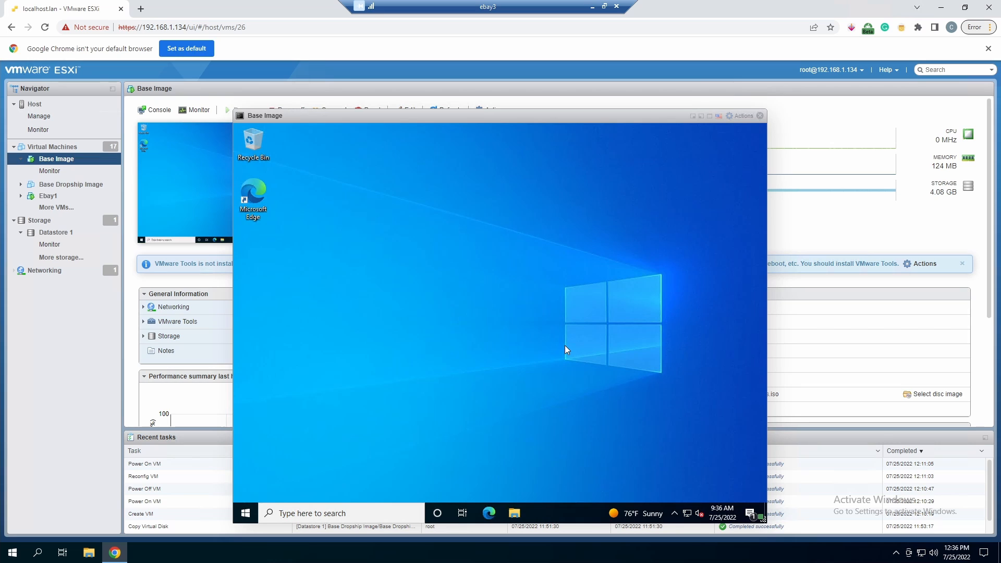
Shut down Windows in the Base Image virtual machine and close its console window.
right_click(248, 515)
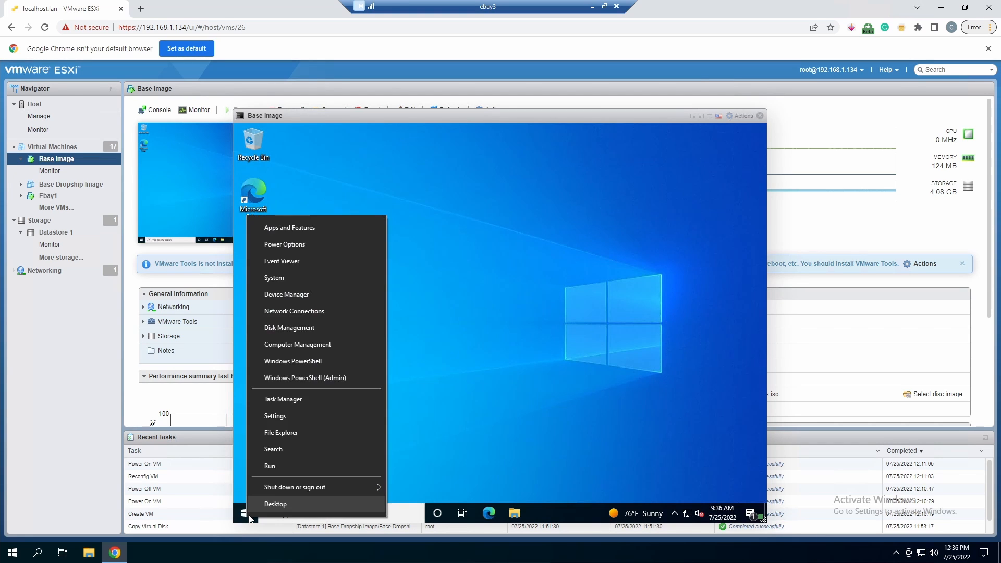
mouse_move(303, 493)
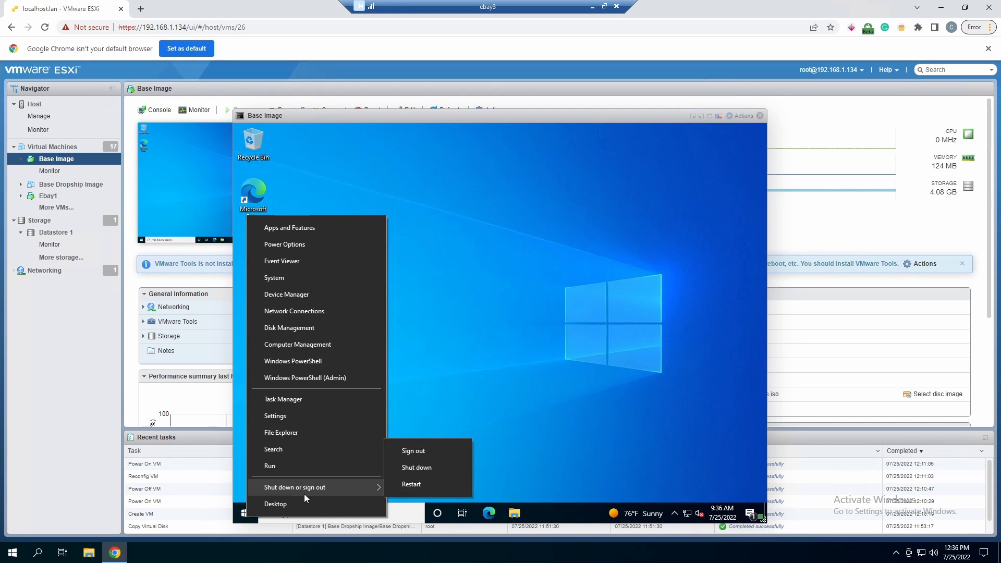
click(436, 463)
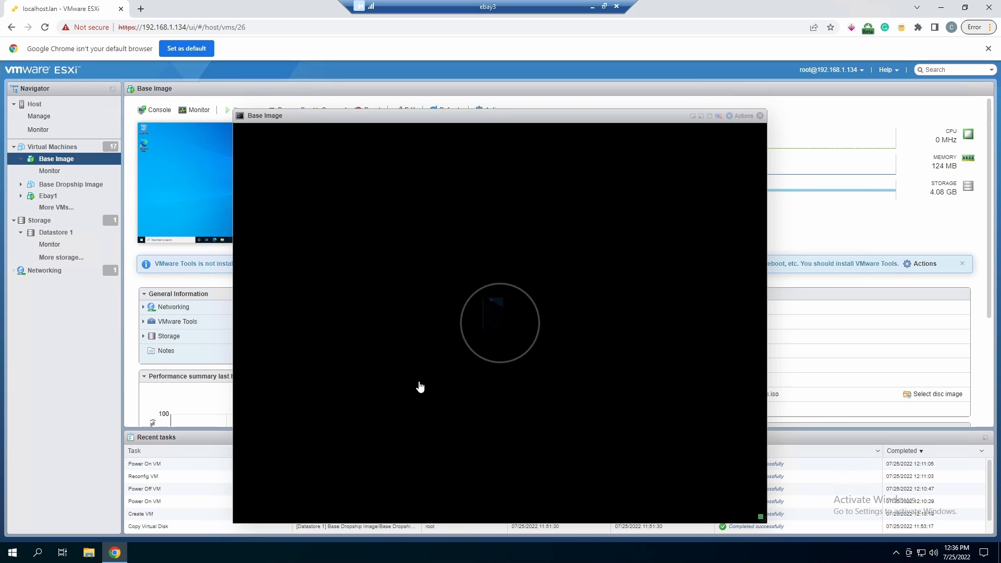
click(759, 115)
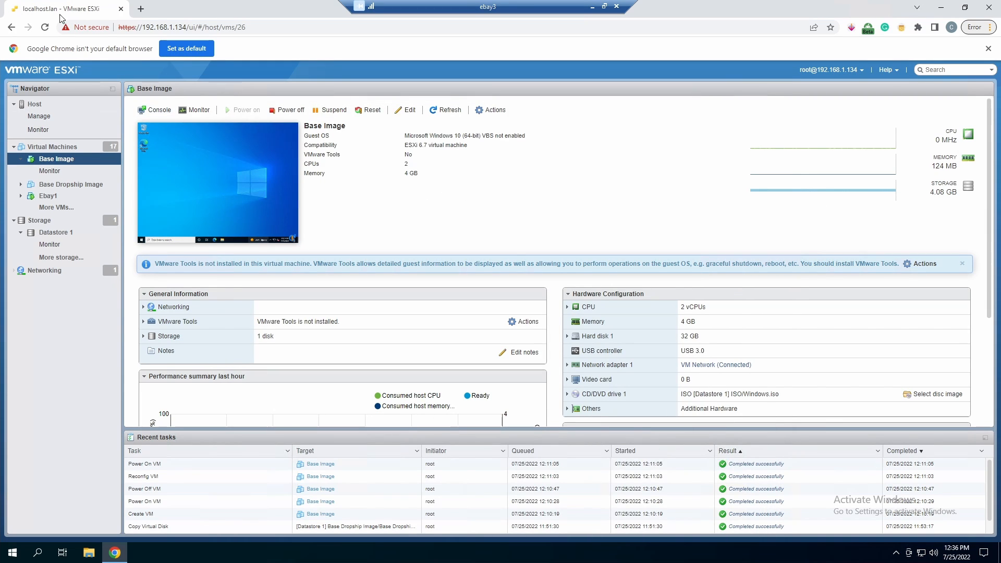
Refresh the Base Image virtual machine's details and open the datastore browser for Datastore 1.
click(448, 110)
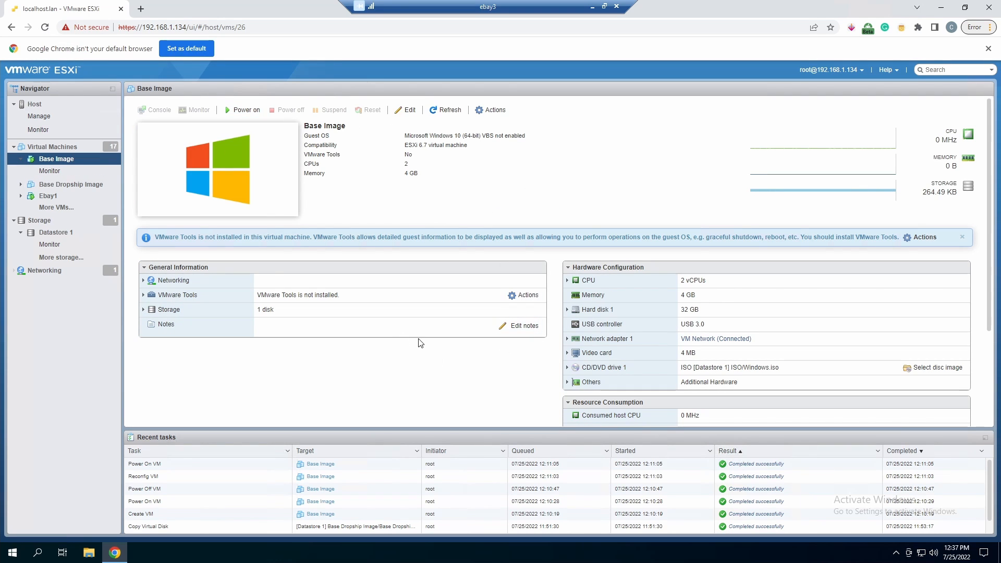
click(50, 150)
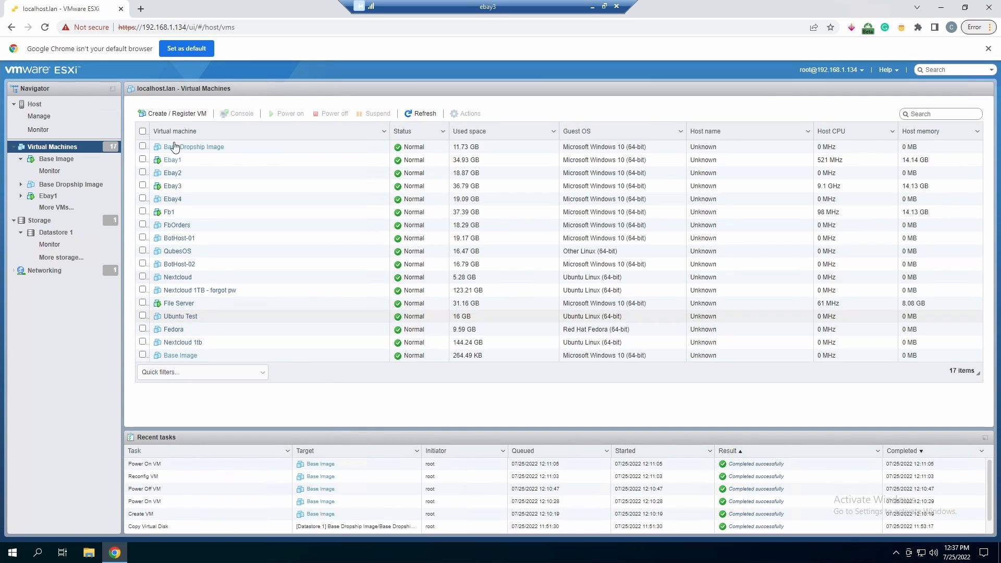
click(56, 222)
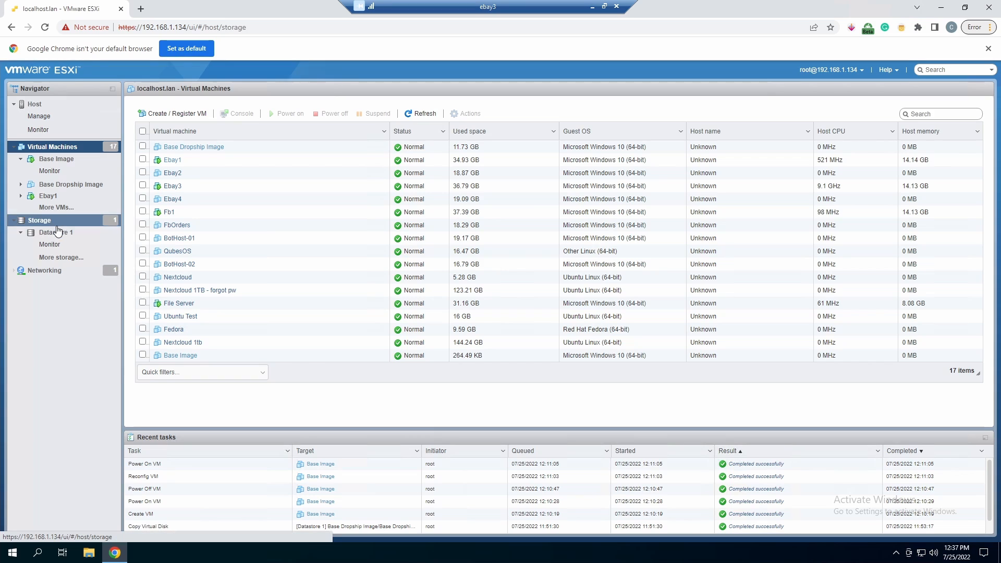
click(61, 236)
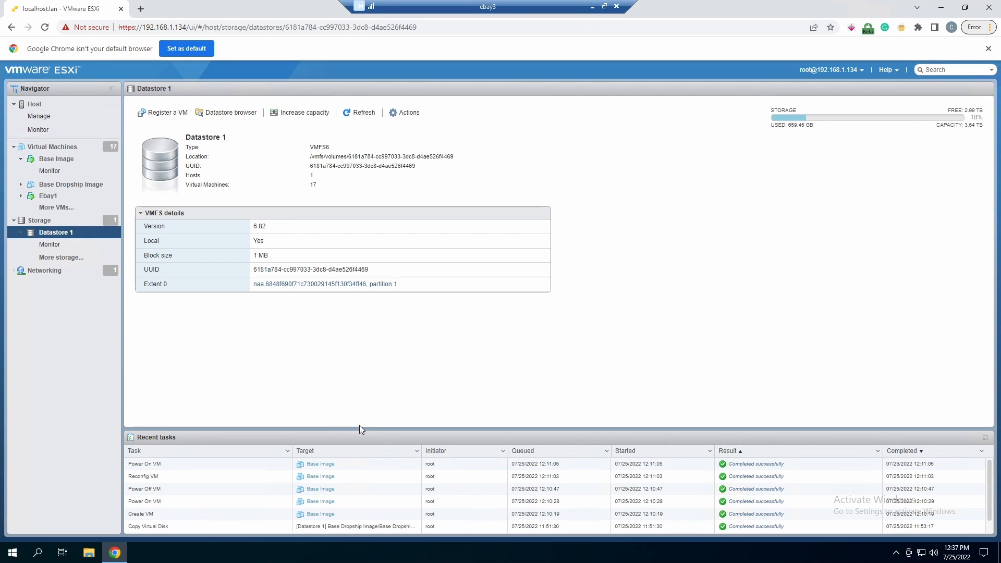
click(241, 119)
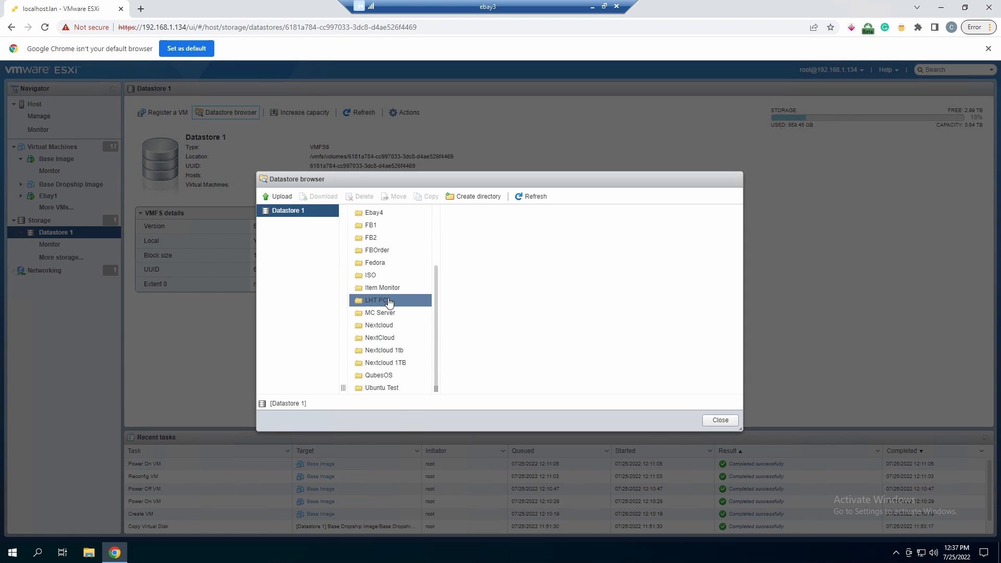
Delete the Base Dropship Image.vmdk disk file from the LHT PC folder in Datastore 1 and confirm the deletion.
scroll(373, 363, up, 3)
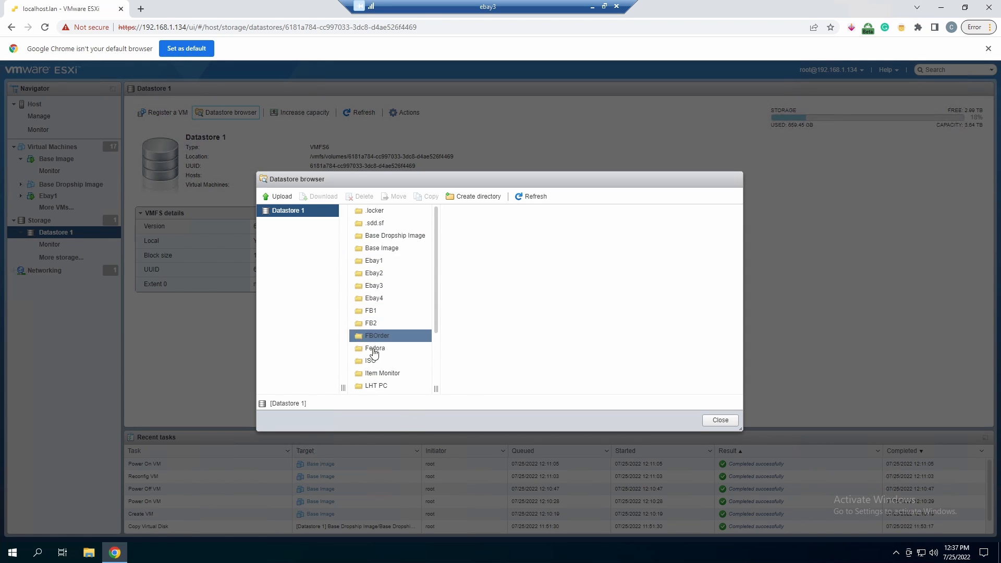
scroll(380, 339, down, 3)
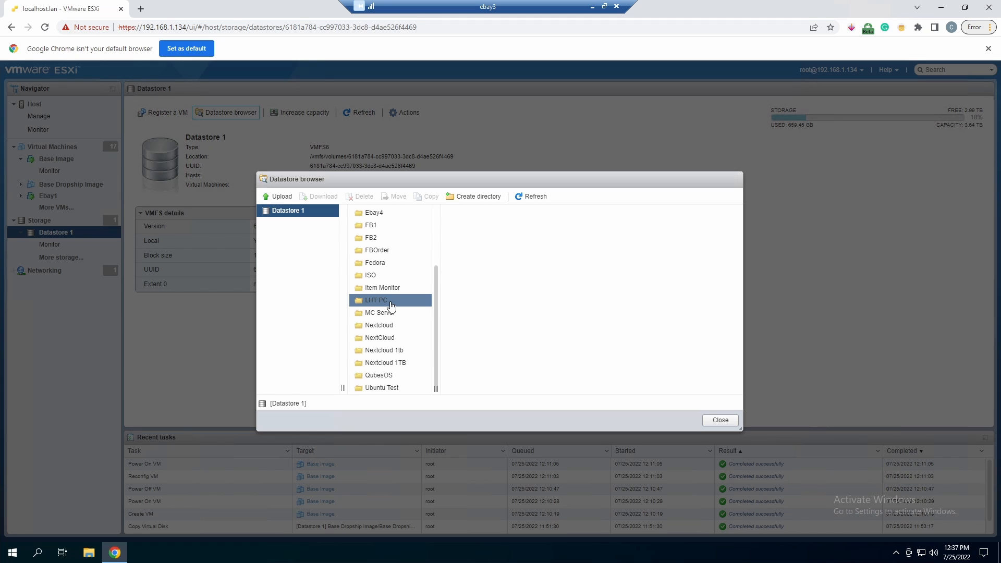
scroll(392, 306, up, 3)
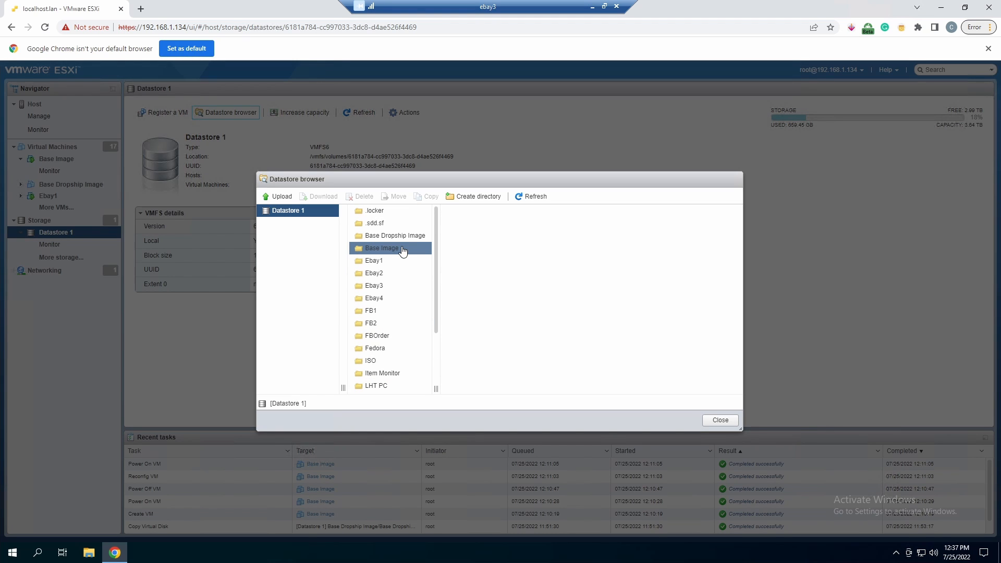
scroll(392, 303, down, 3)
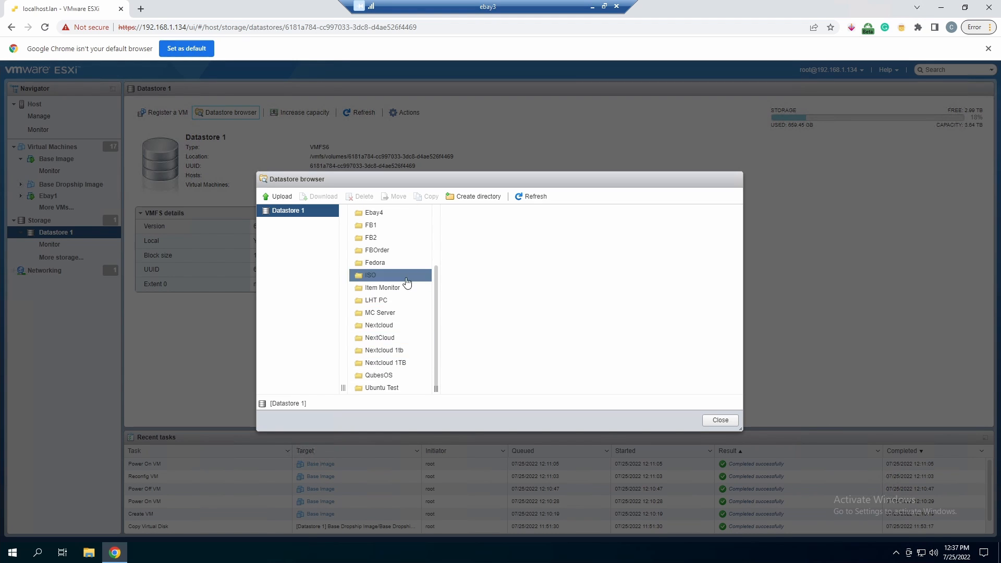
scroll(406, 283, up, 3)
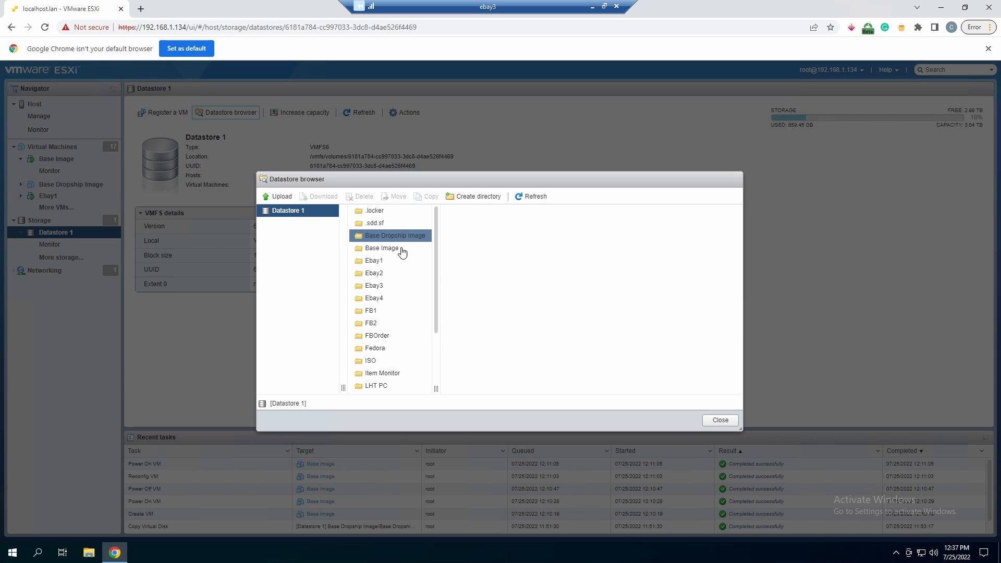
click(388, 333)
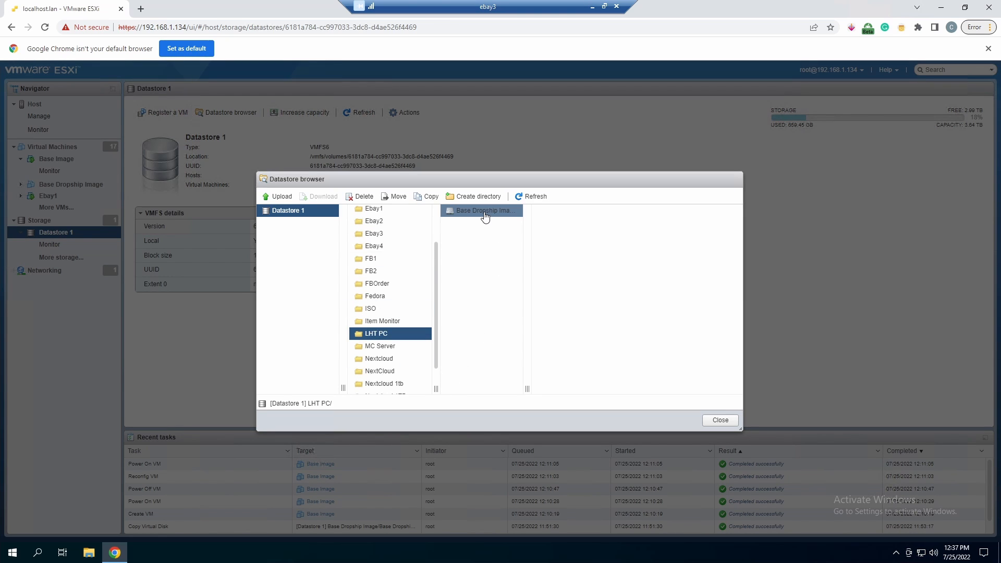
click(485, 211)
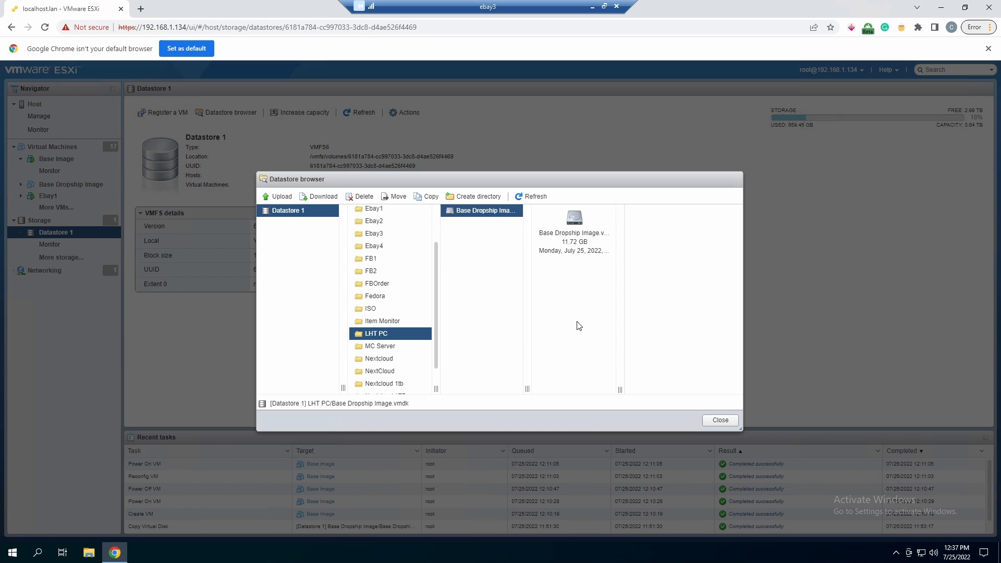
click(360, 196)
click(550, 342)
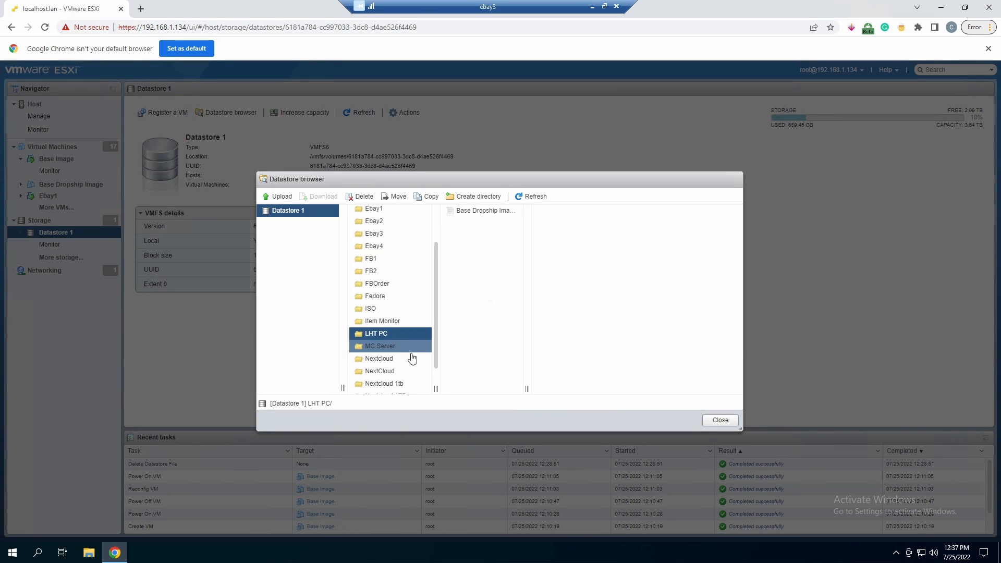
Delete the Base Dropship Image-flat.vmdk file from the LHT PC folder and confirm the deletion.
click(490, 214)
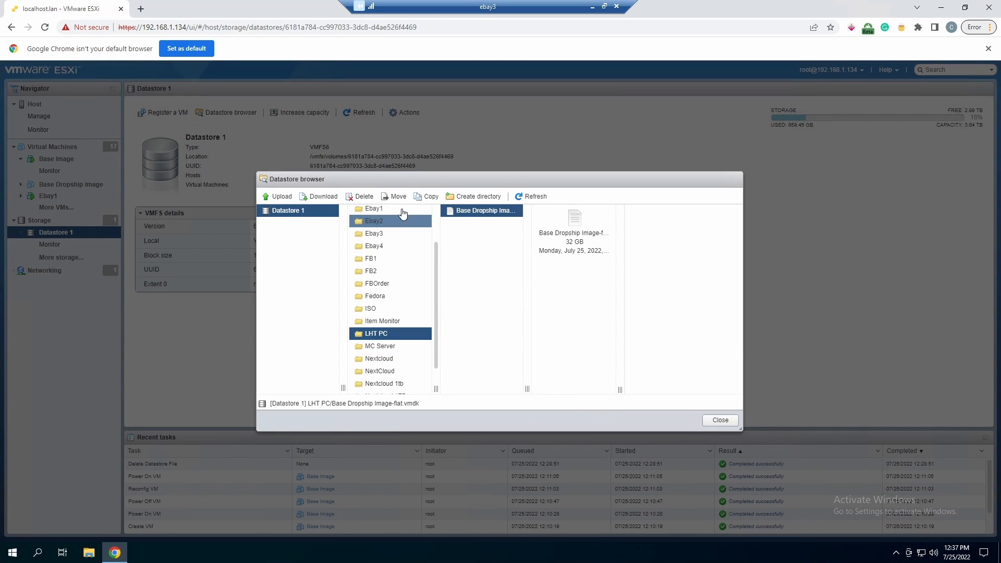
click(360, 197)
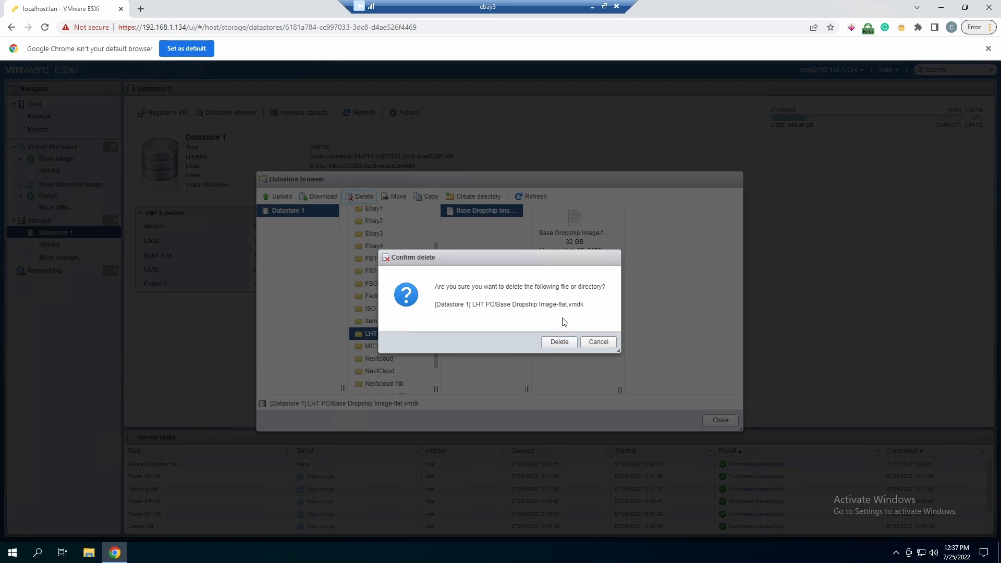
click(558, 343)
View the files in the Base Image folder of Datastore 1 and close the datastore browser.
scroll(407, 347, up, 3)
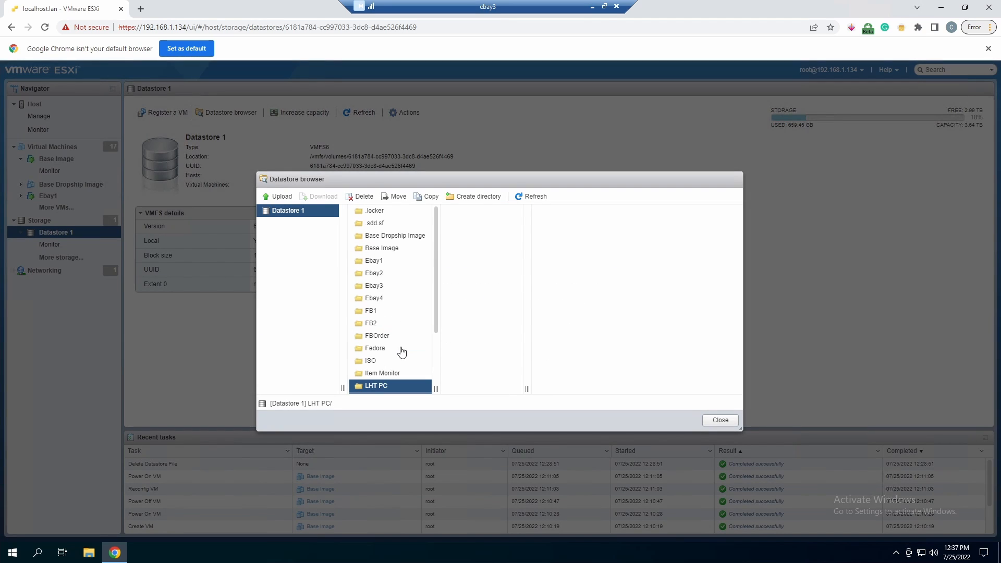
click(399, 248)
click(488, 251)
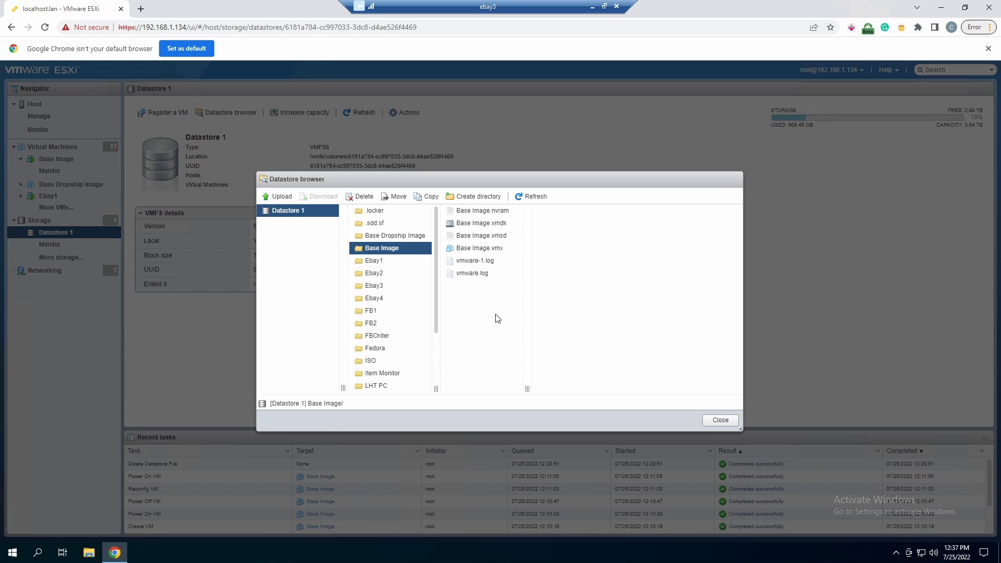
click(720, 420)
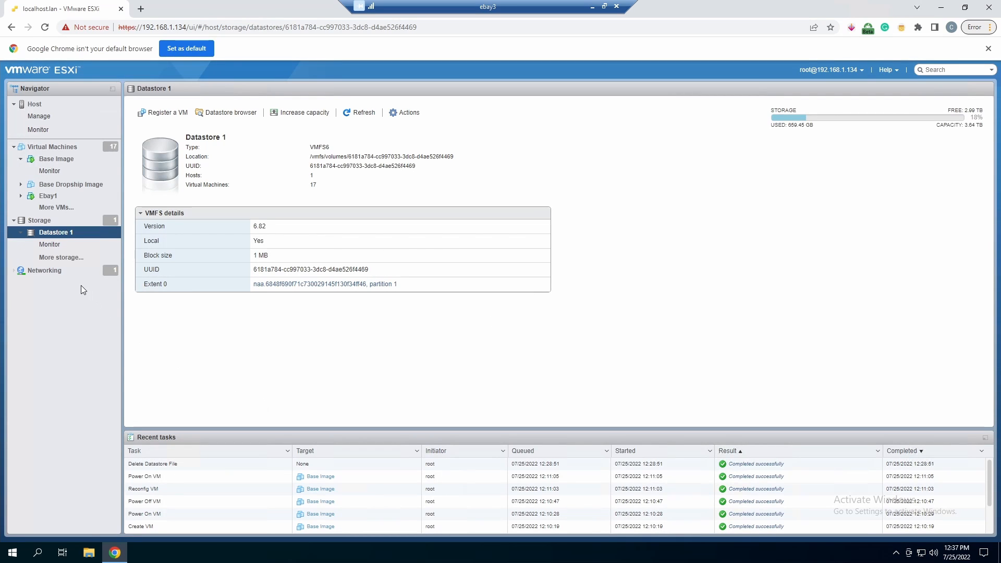
click(163, 113)
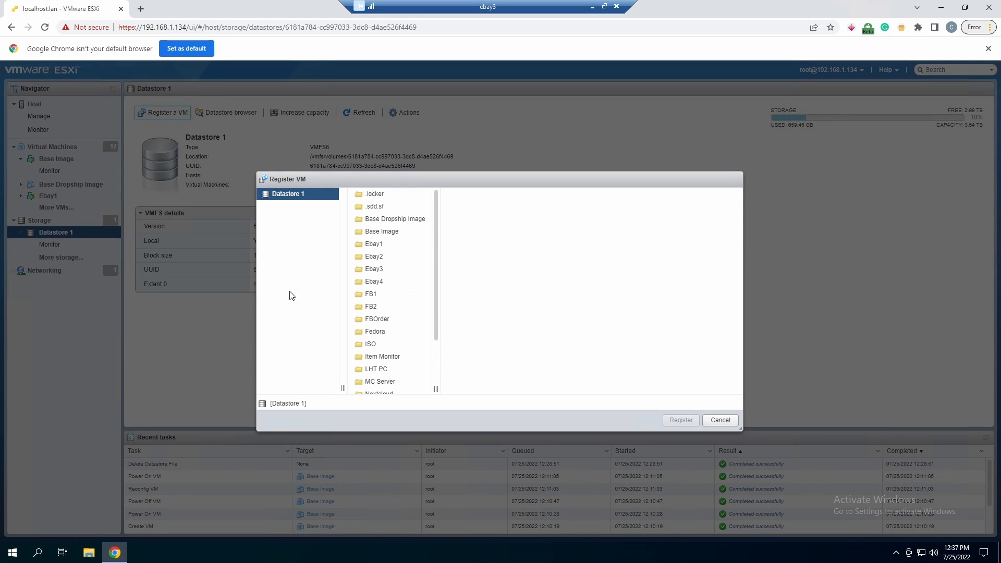
click(423, 384)
click(396, 369)
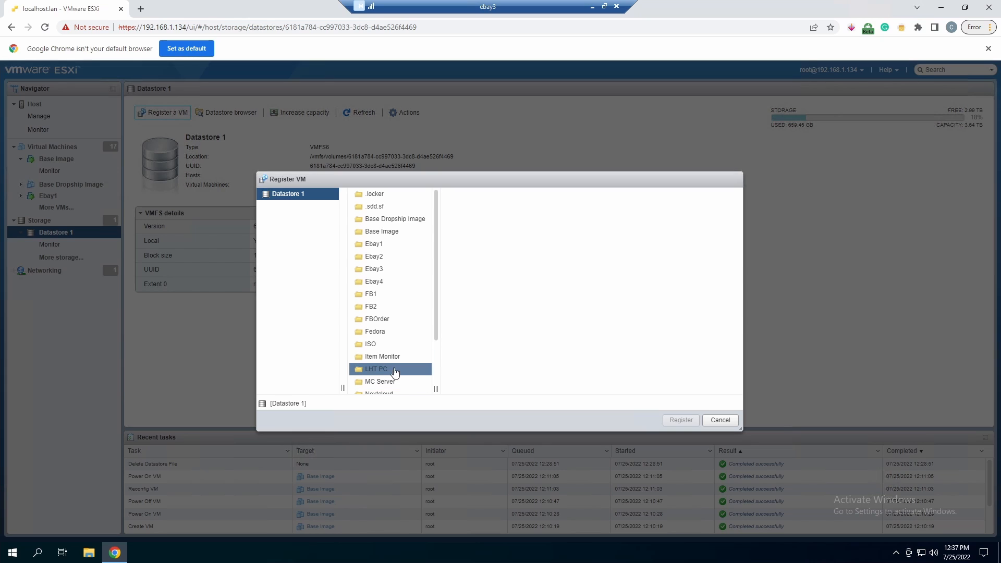
click(720, 420)
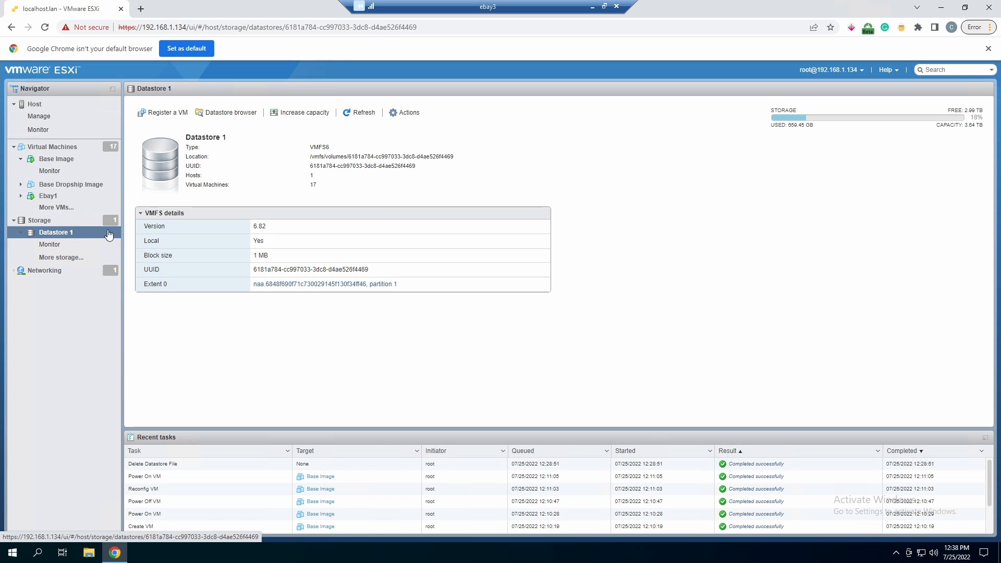
Copy Base Image.vmdk from the Base Image folder to the LHT PC folder in Datastore 1 and close the datastore browser.
click(229, 113)
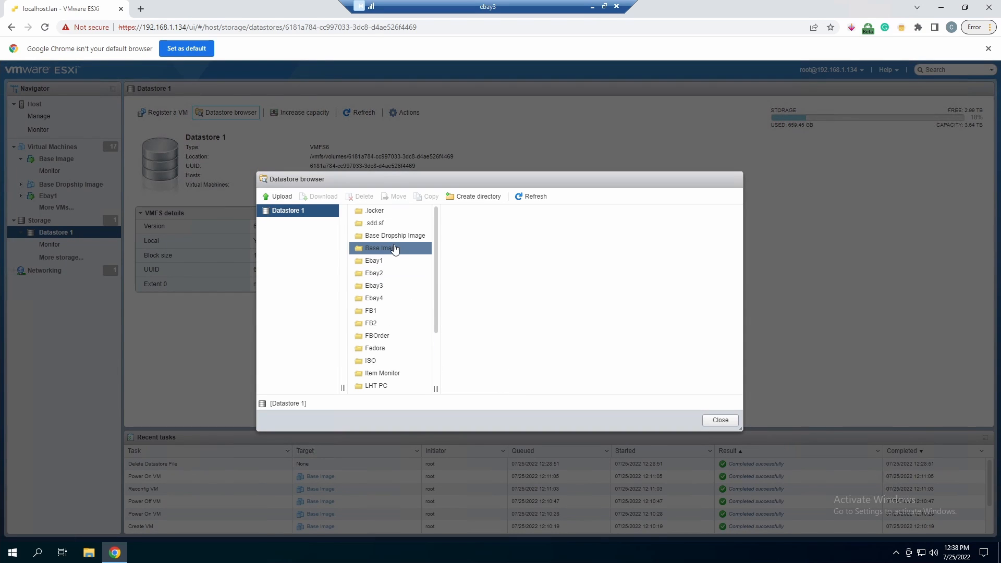
click(398, 249)
click(502, 224)
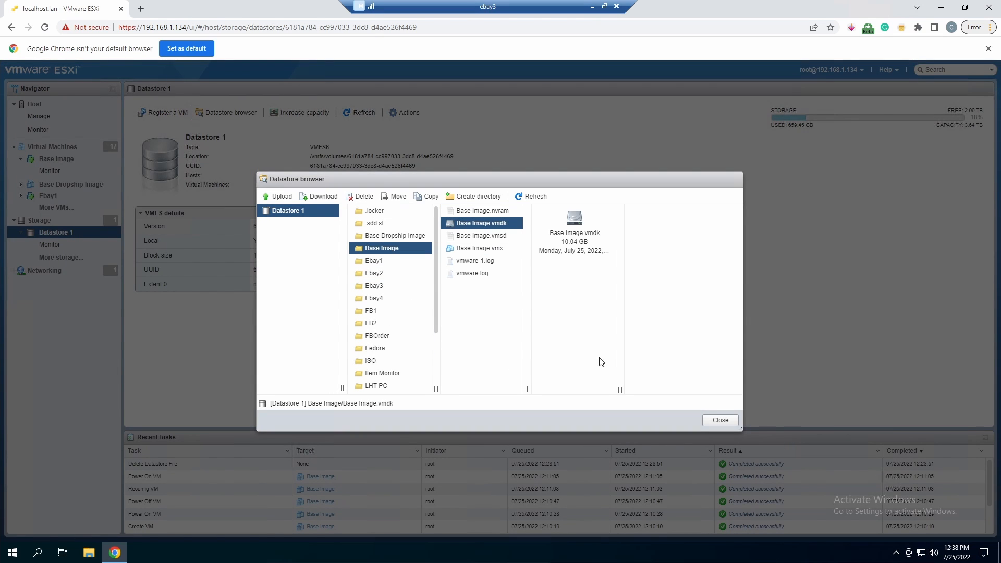
click(427, 197)
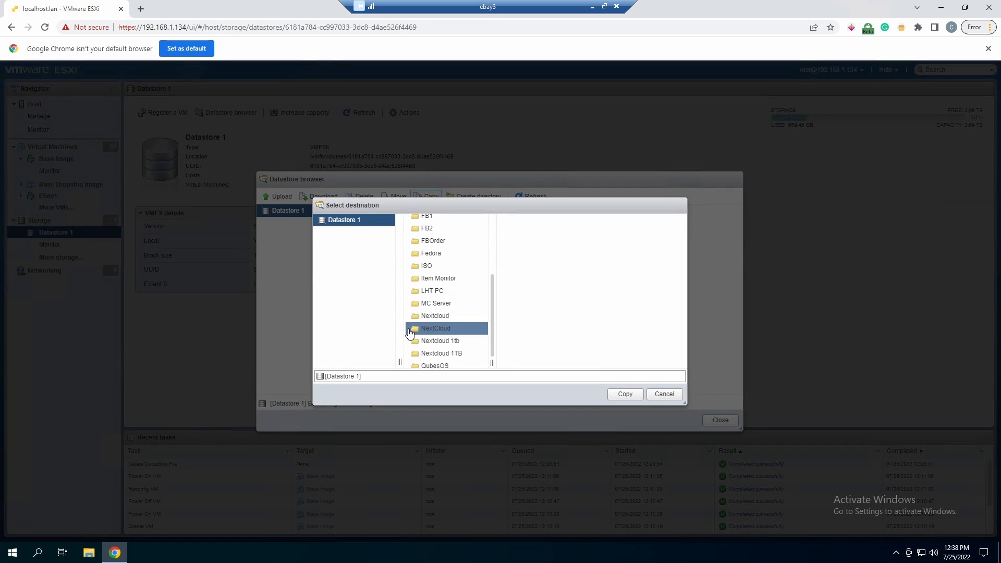
click(453, 295)
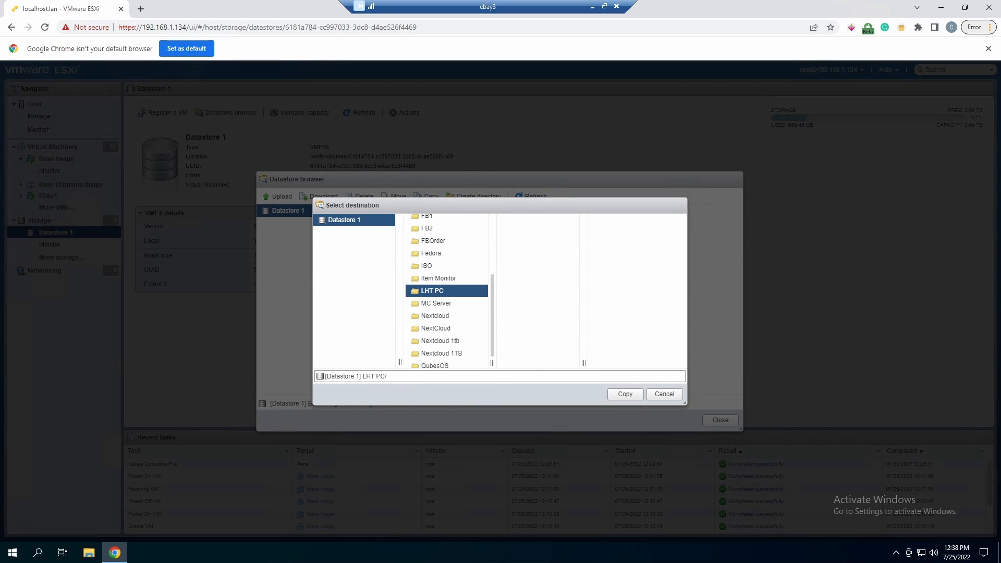
click(611, 397)
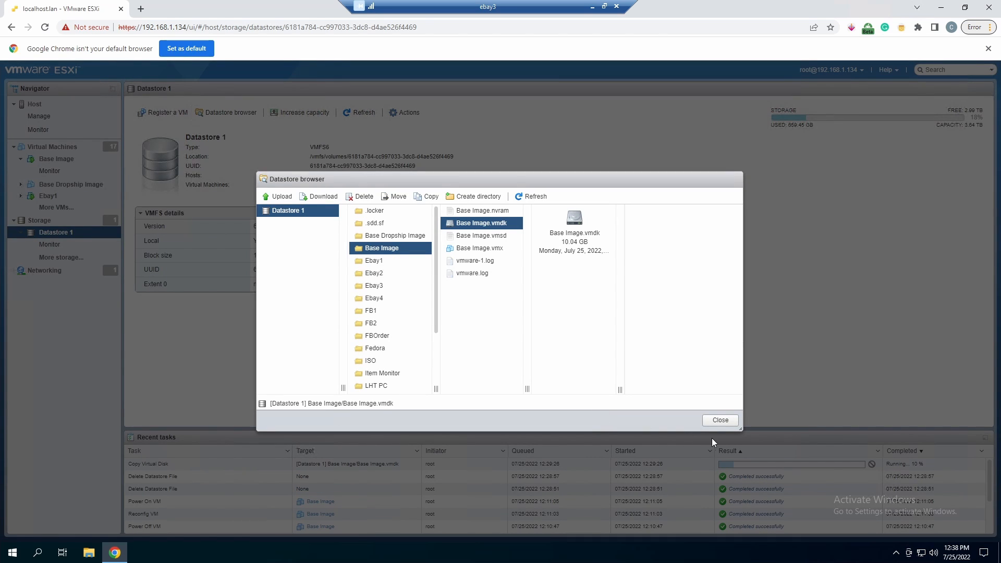
click(722, 421)
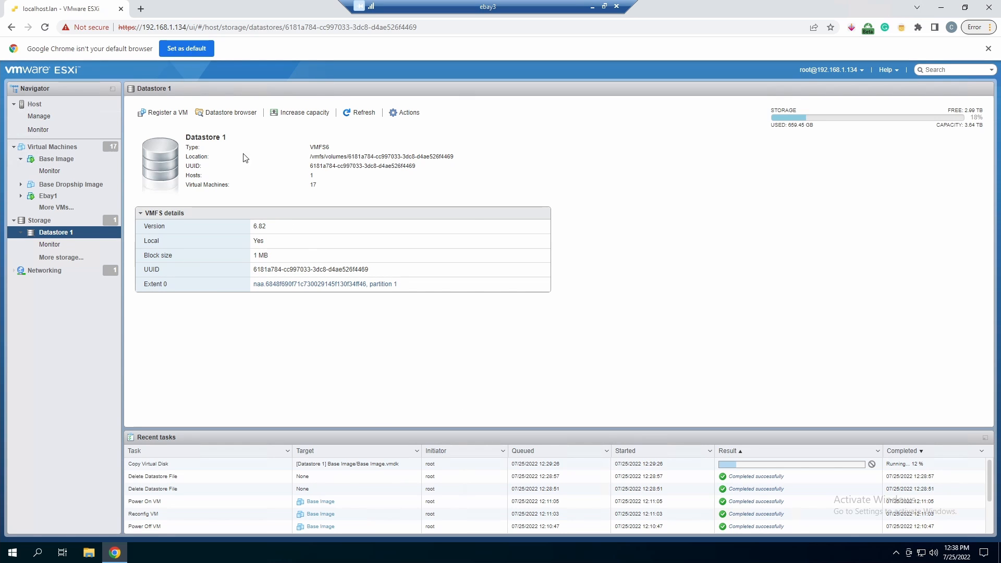
Copy the Base Image.vmx configuration file from the Base Image folder to the LHT PC folder and close the datastore browser.
click(229, 113)
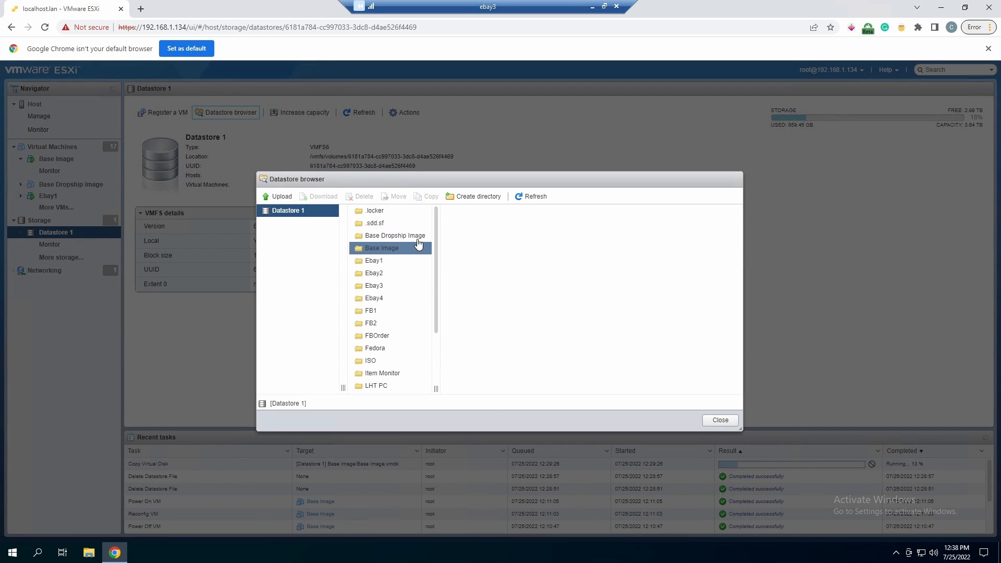
click(404, 250)
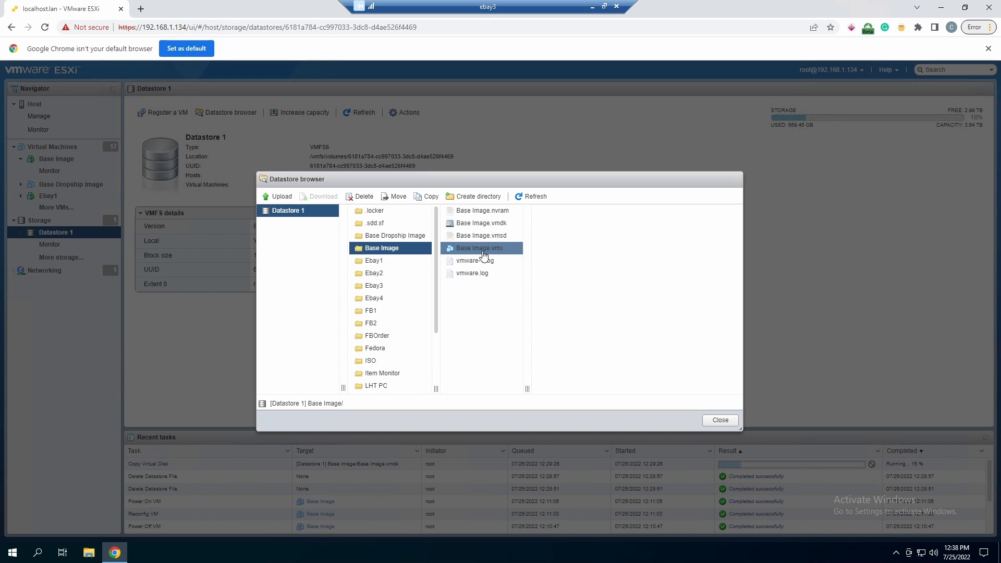
right_click(483, 225)
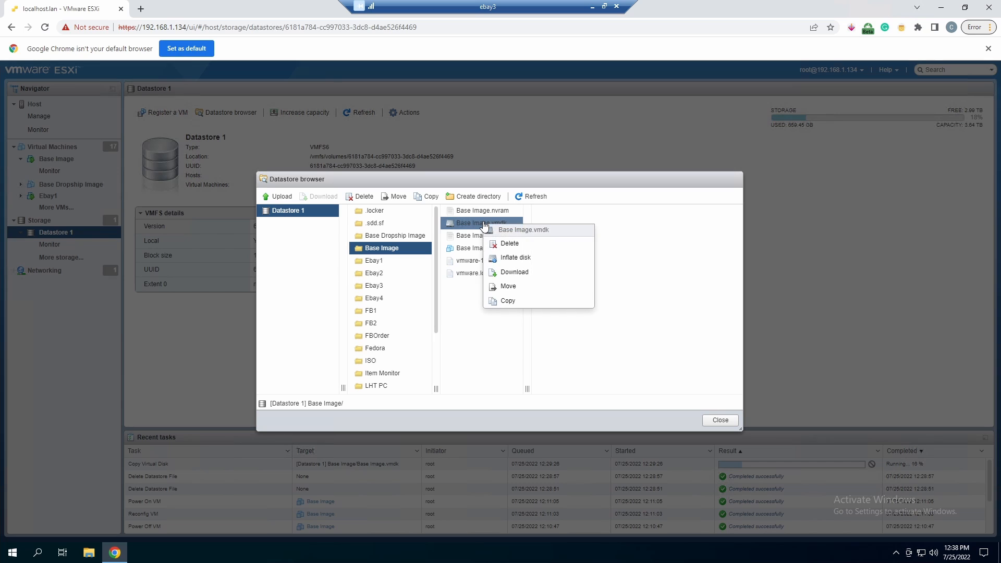
click(475, 250)
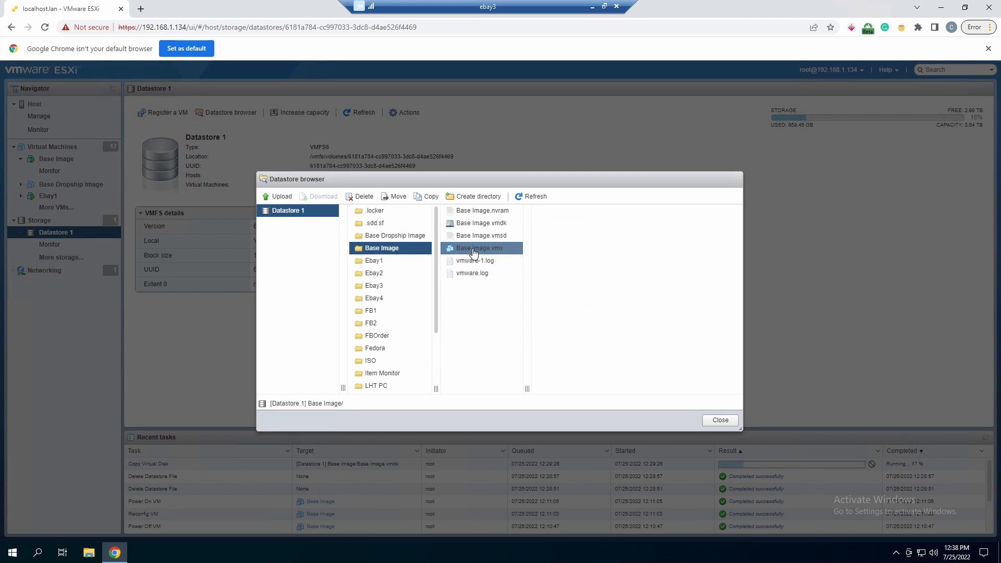
right_click(475, 251)
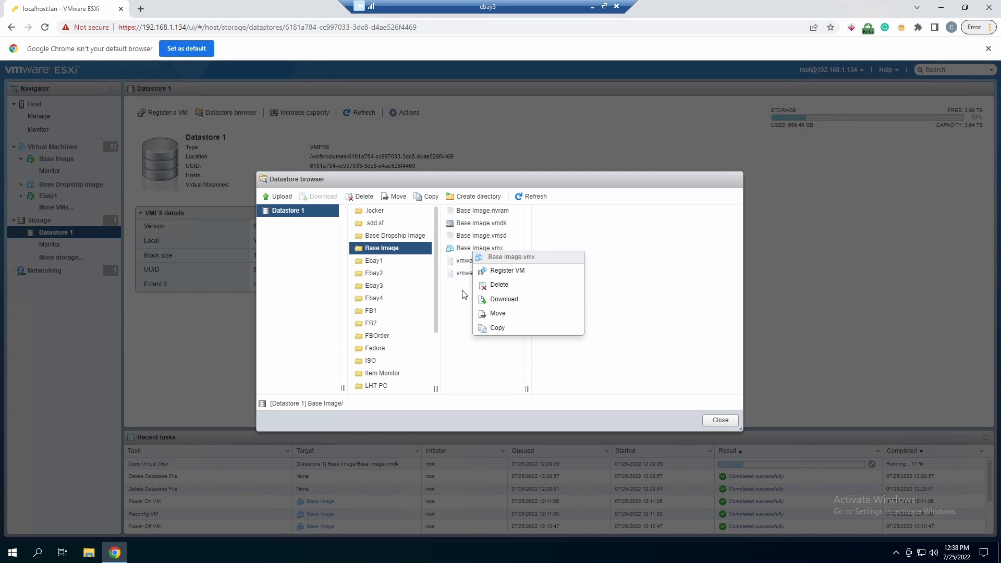
click(463, 292)
right_click(494, 250)
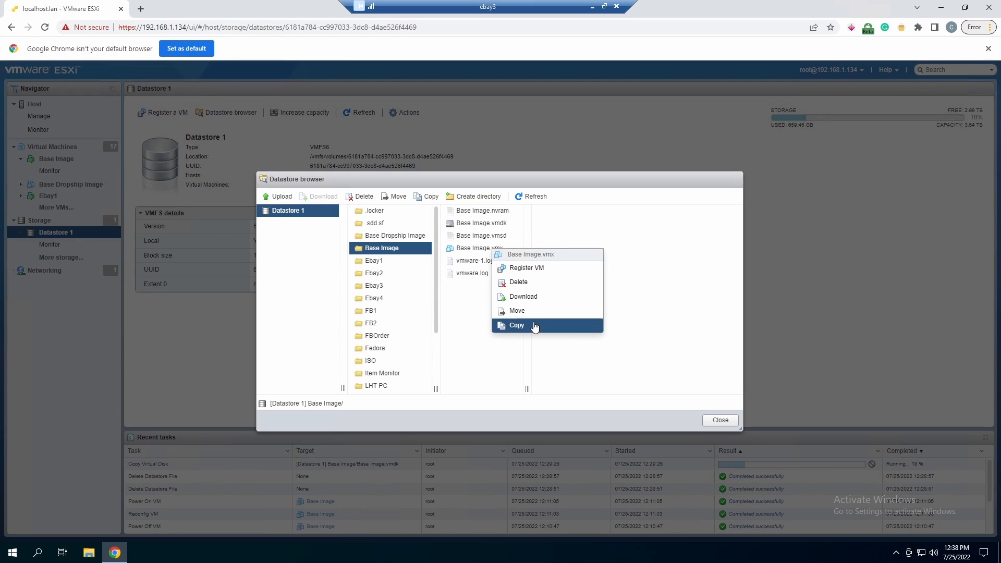
click(539, 326)
scroll(470, 298, down, 3)
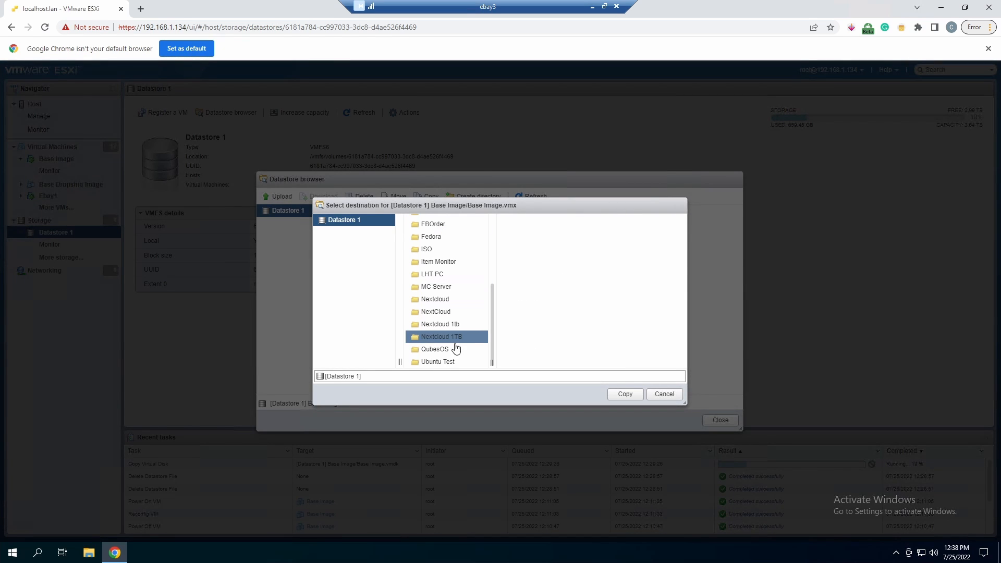
click(466, 280)
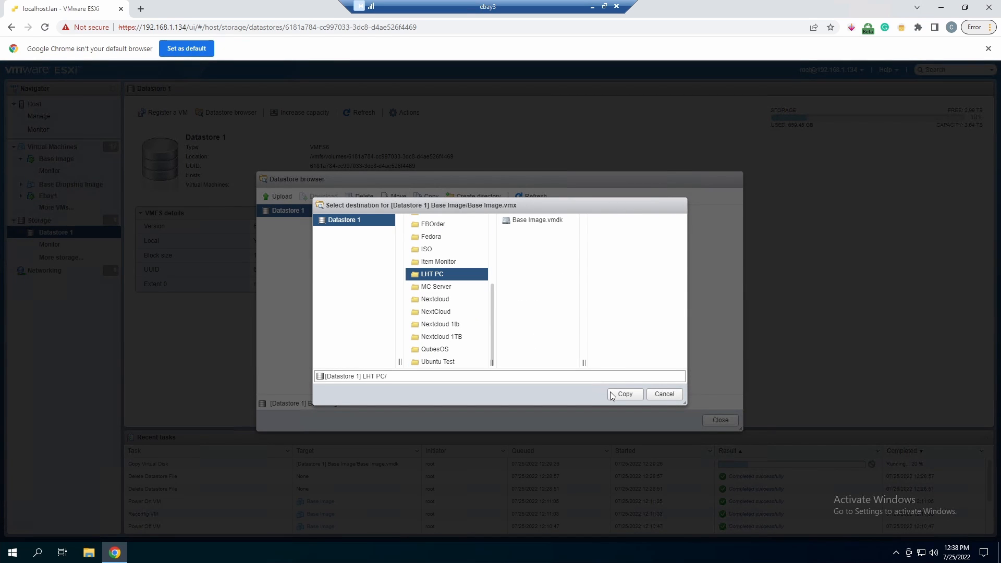
click(624, 394)
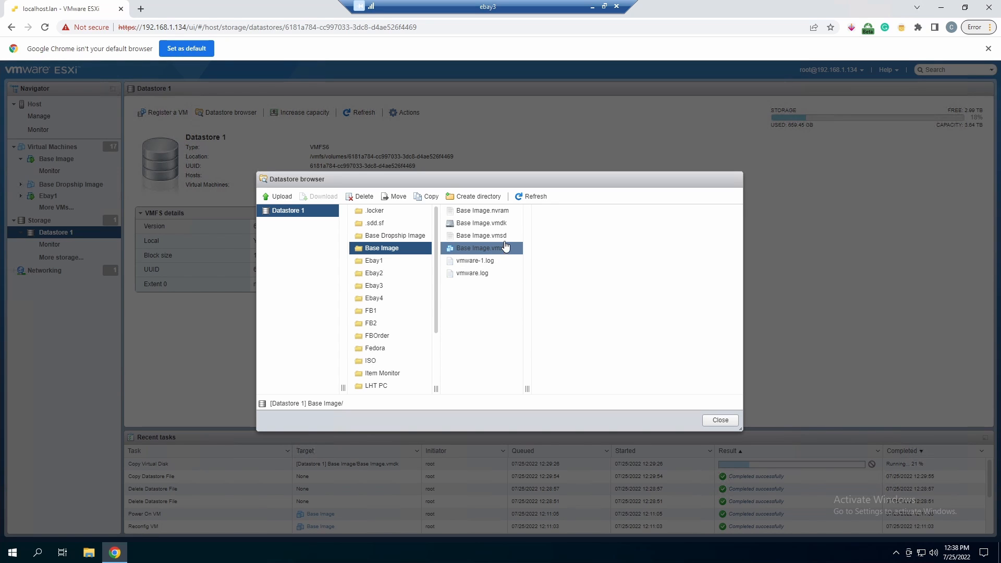
click(721, 420)
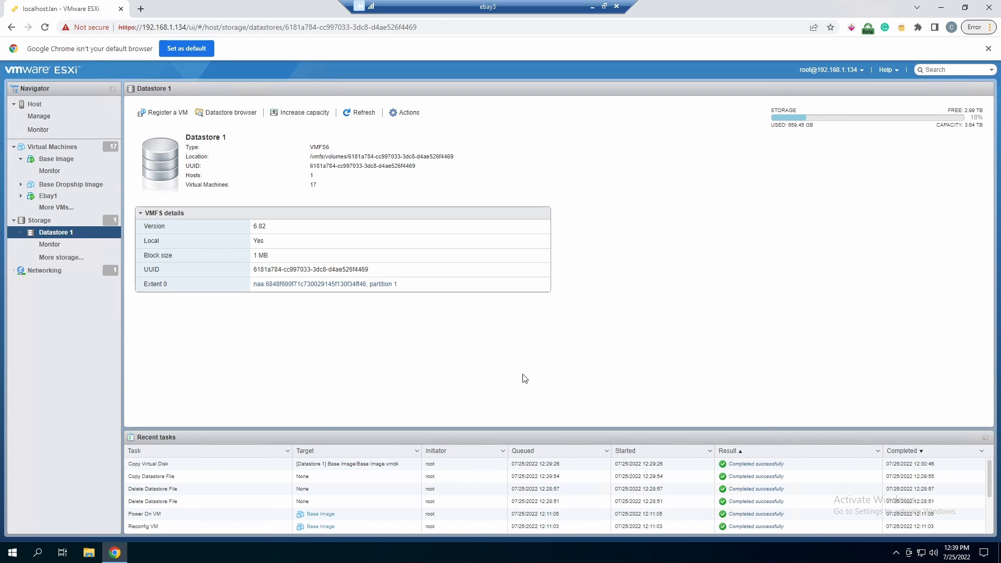
Register the copied Base Image.vmx in the LHT PC folder as a virtual machine and close the datastore browser.
click(207, 112)
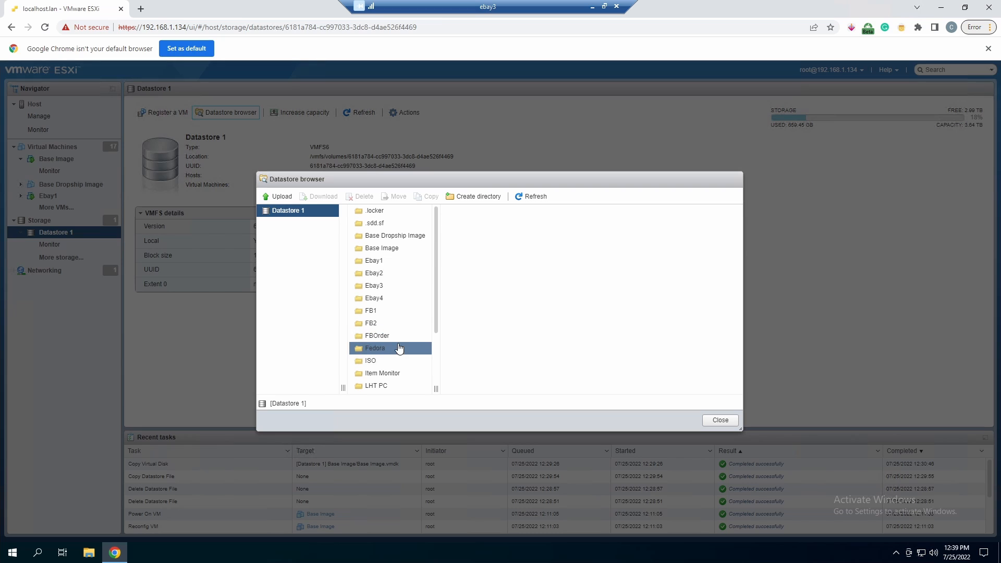
scroll(399, 344, down, 3)
click(396, 301)
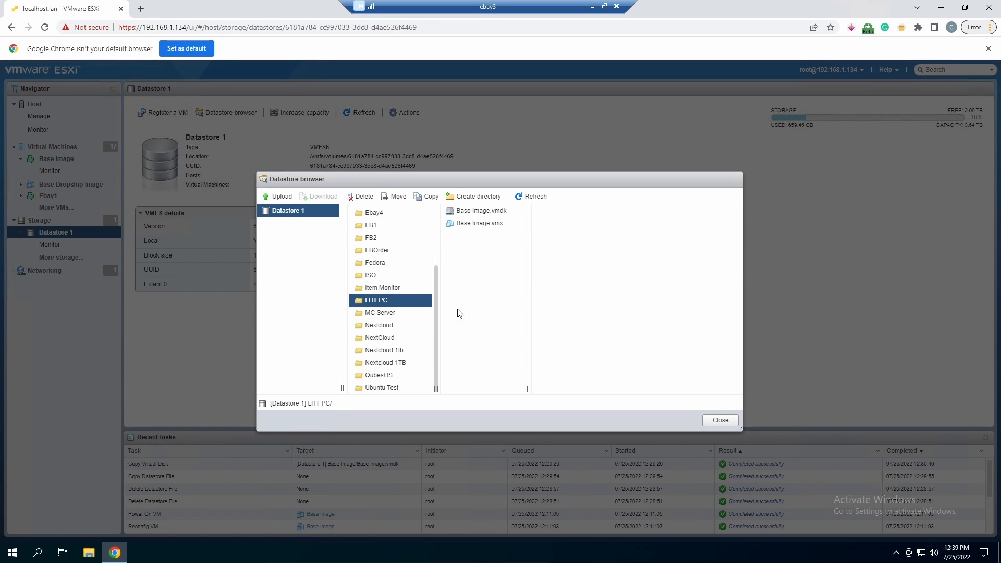
right_click(484, 227)
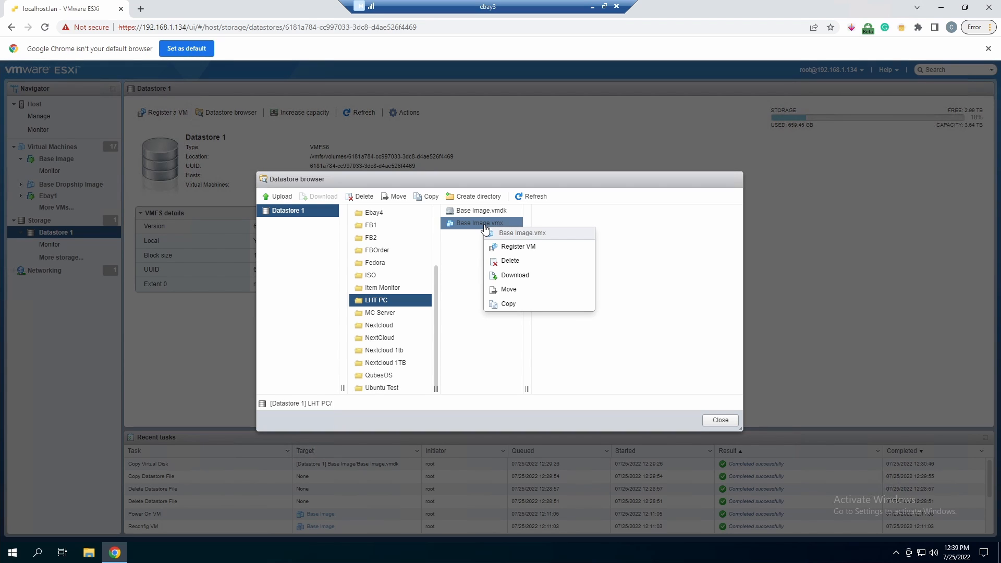
click(517, 246)
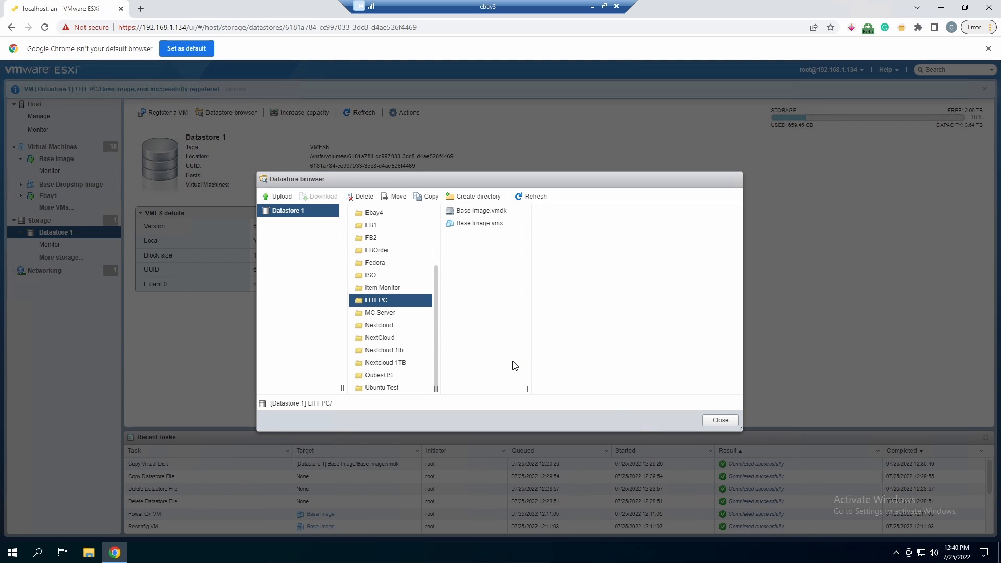
click(719, 420)
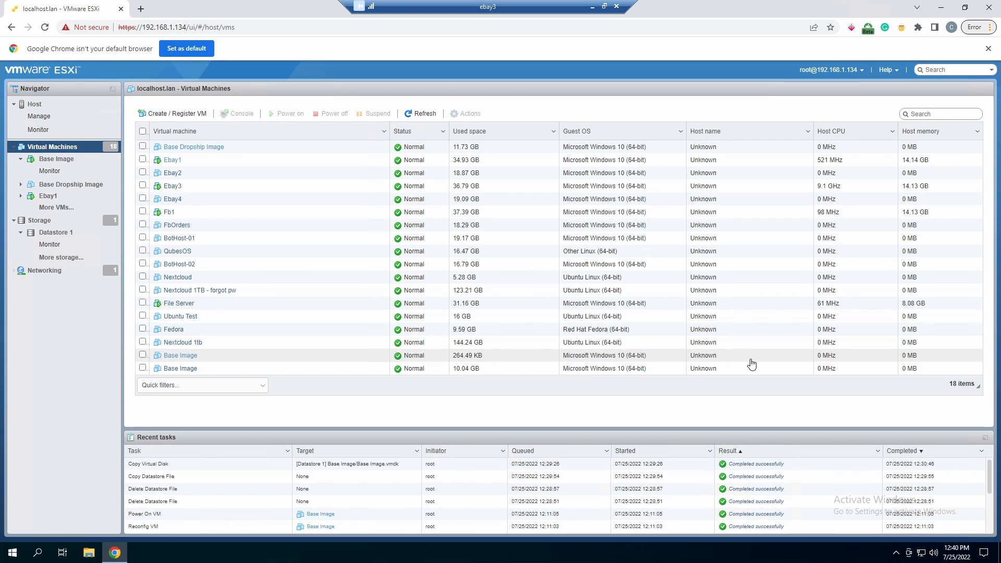
Examine the newly registered Base Image virtual machine's hardware settings, available actions and storage consumption, discarding the settings dialog.
click(165, 358)
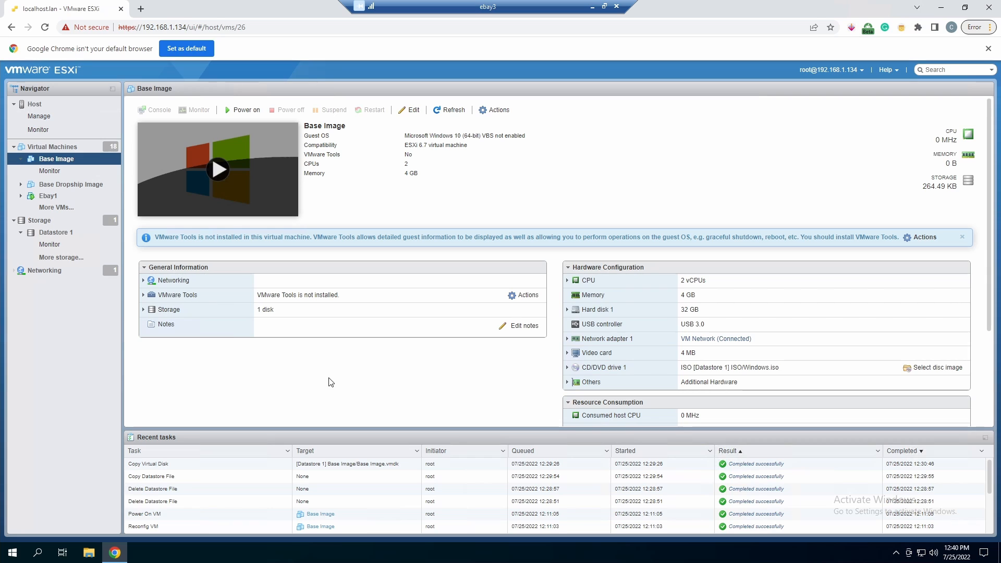
scroll(407, 362, down, 1)
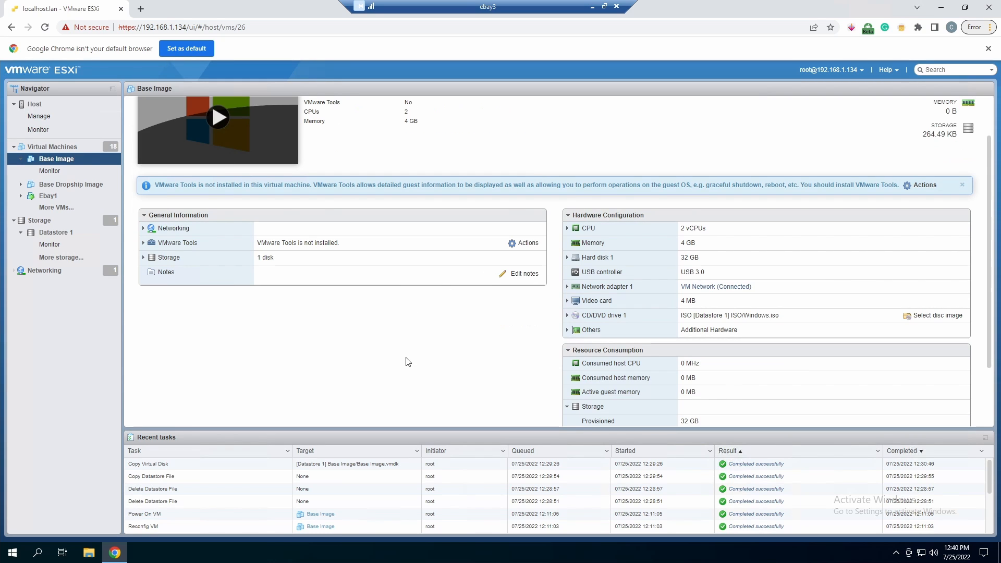
scroll(414, 361, down, 2)
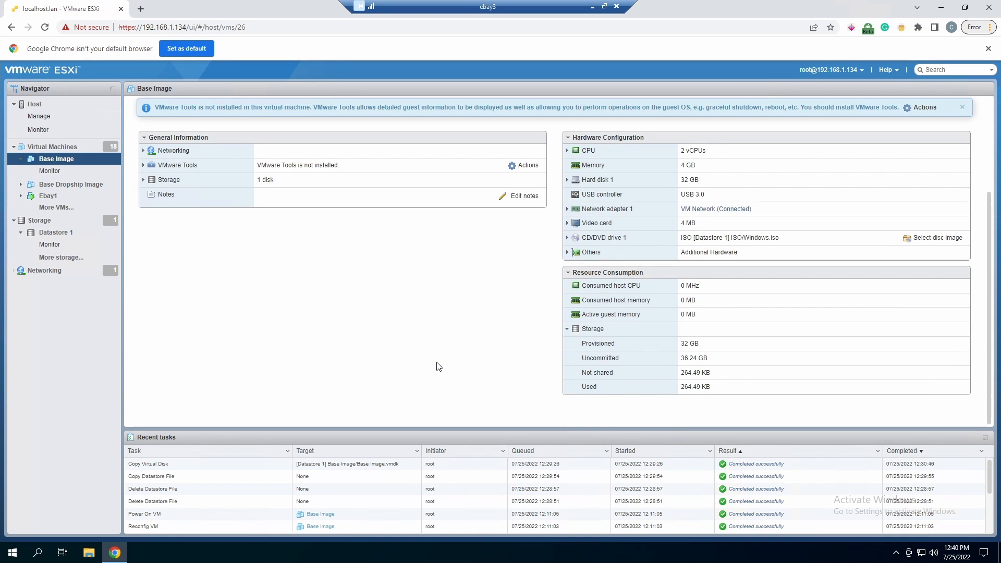
scroll(434, 373, up, 3)
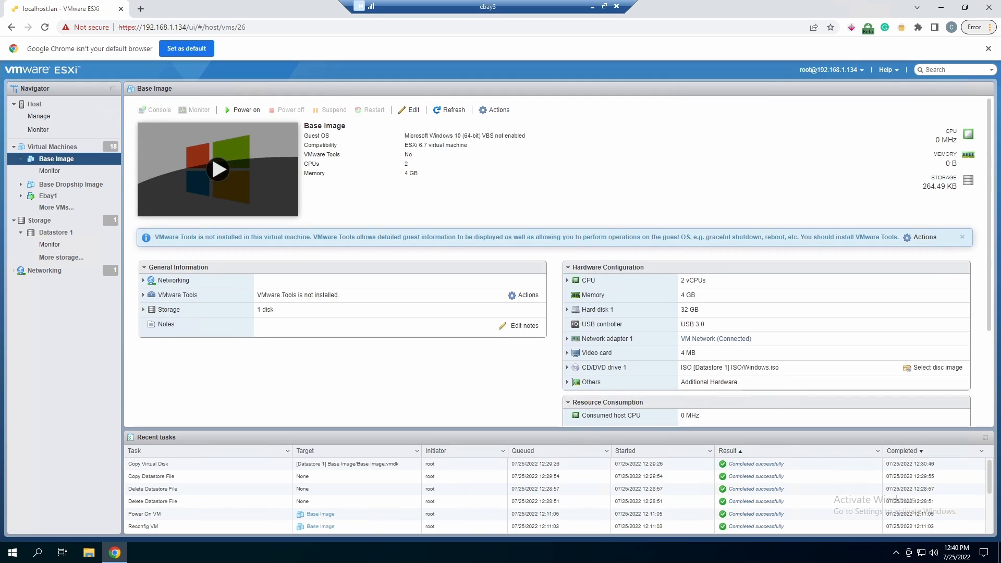
click(494, 109)
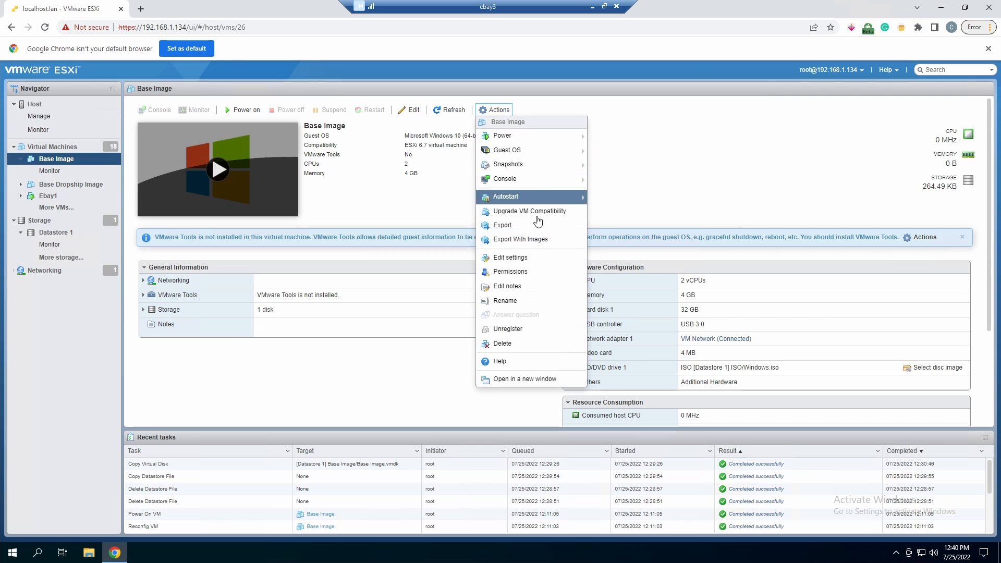
click(511, 257)
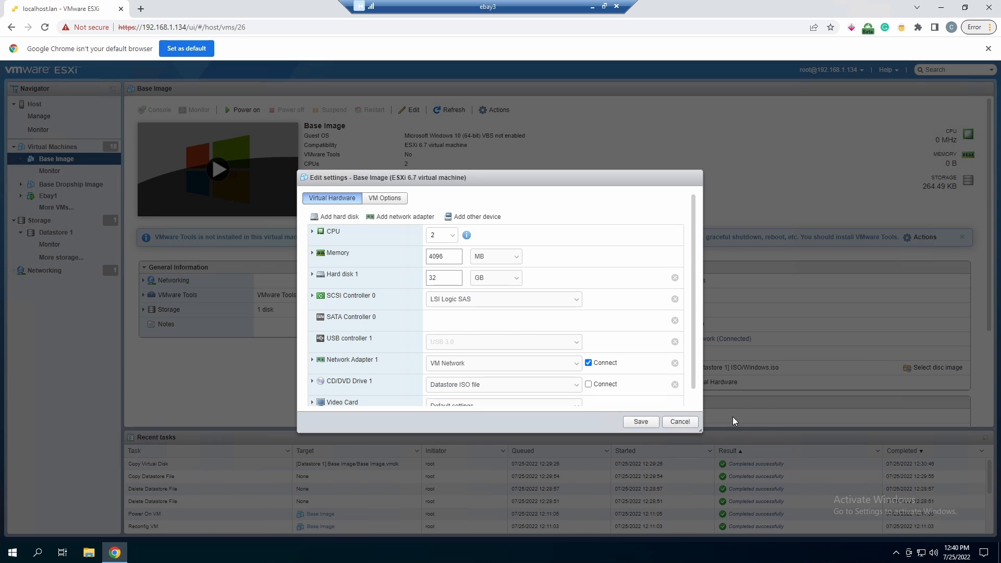
click(680, 421)
scroll(770, 357, down, 4)
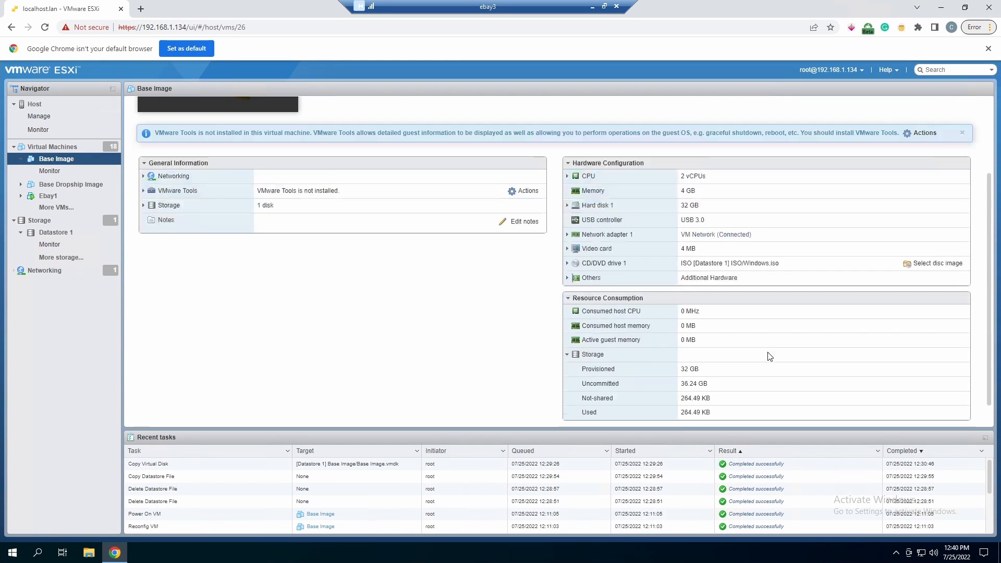
drag(719, 378, 679, 373)
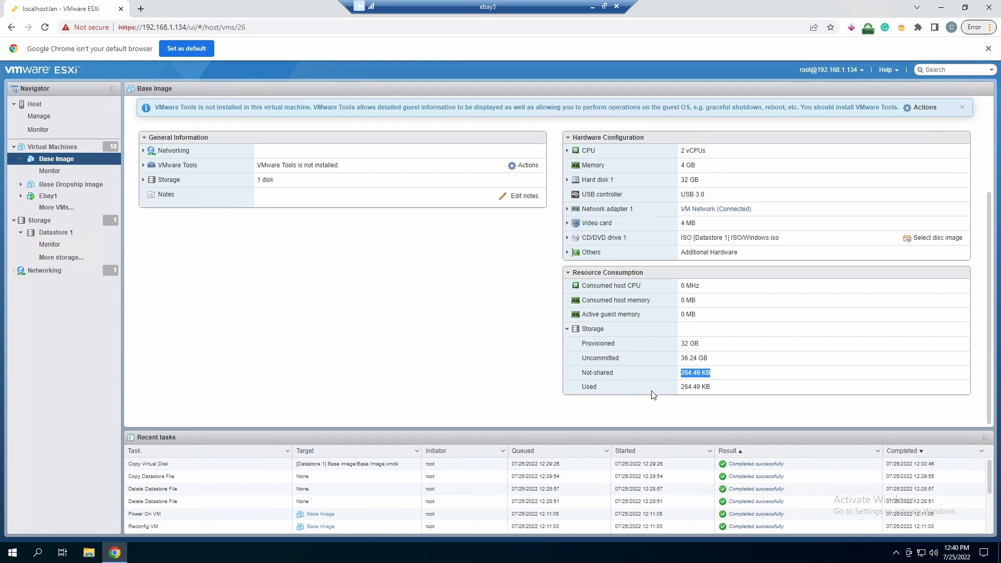
scroll(271, 313, up, 4)
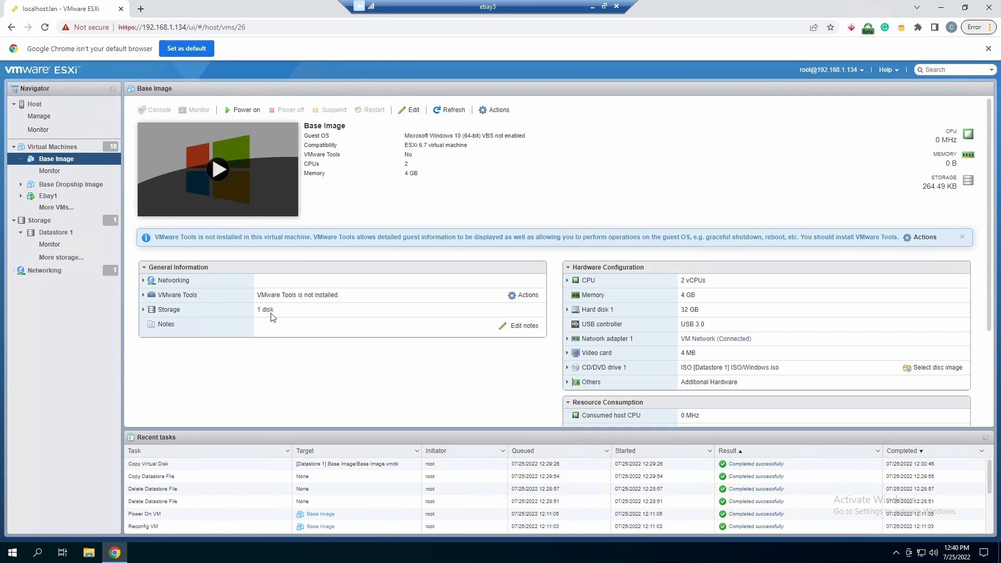
Rename the newly registered Base Image virtual machine to LHT PC and save its settings.
click(52, 147)
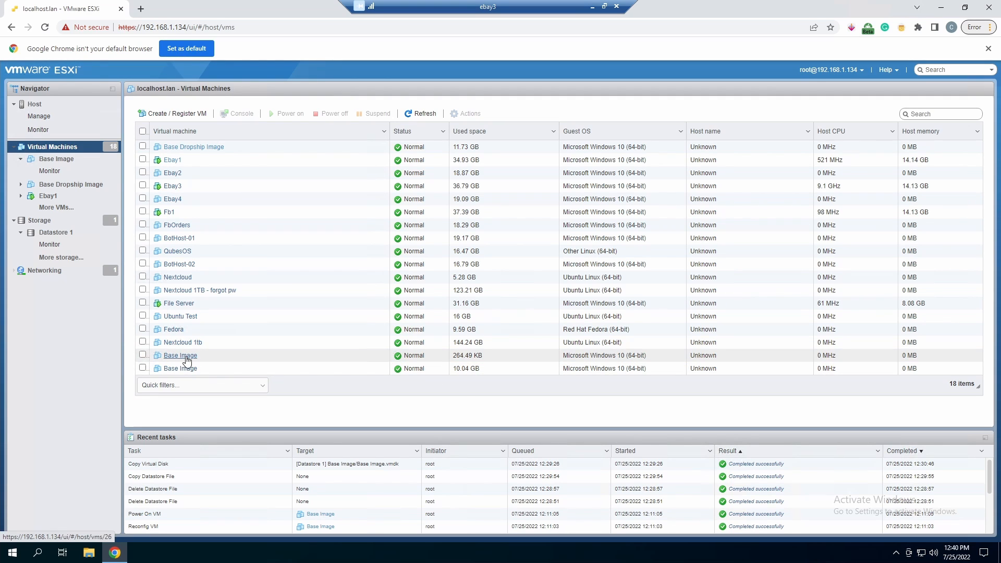
click(161, 355)
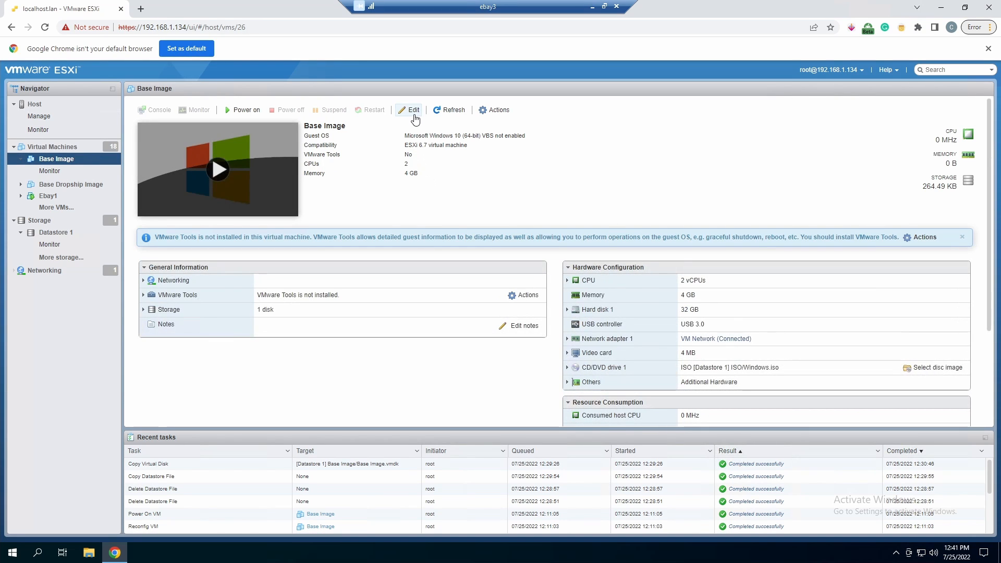
click(411, 110)
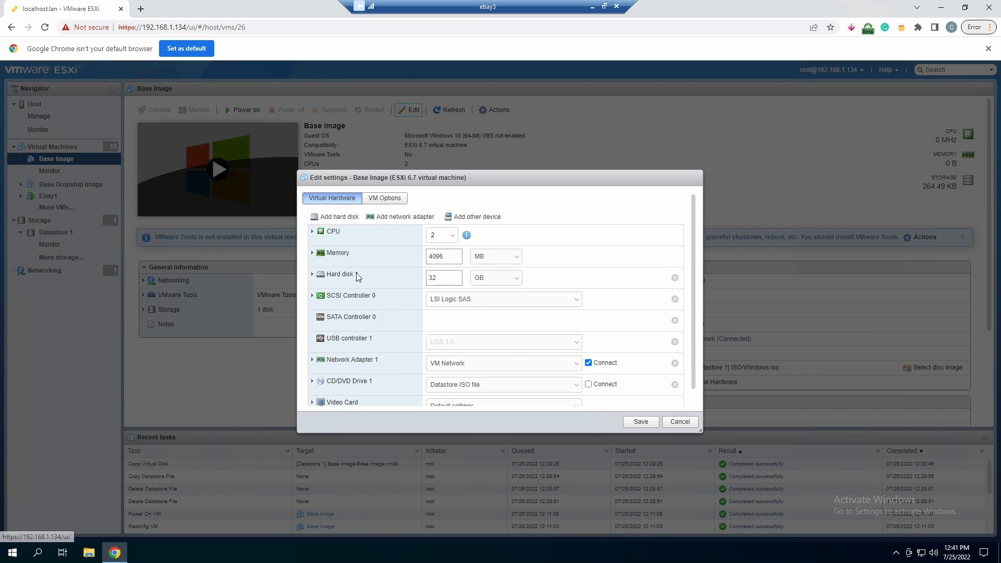
scroll(315, 280, down, 1)
scroll(406, 380, up, 1)
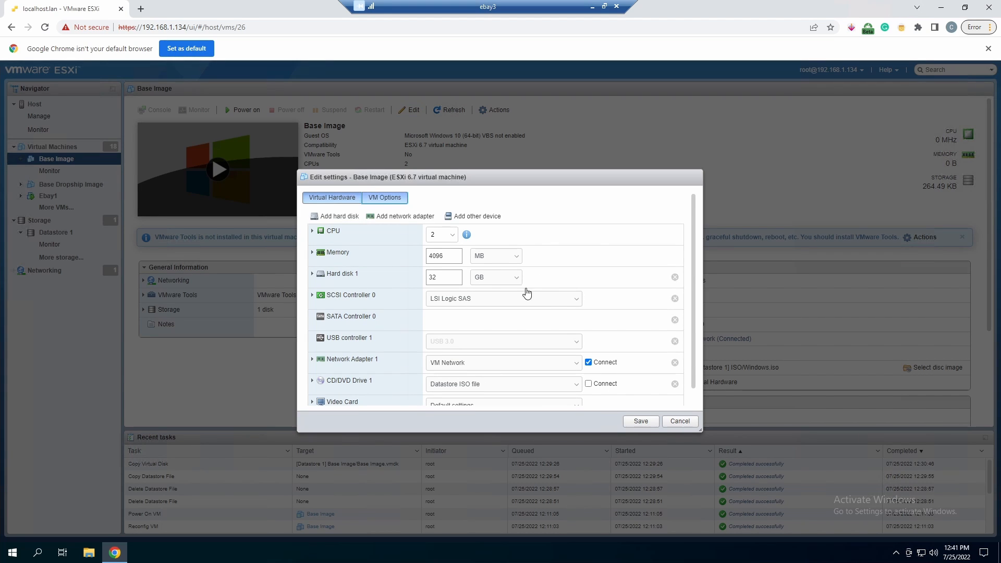
click(395, 201)
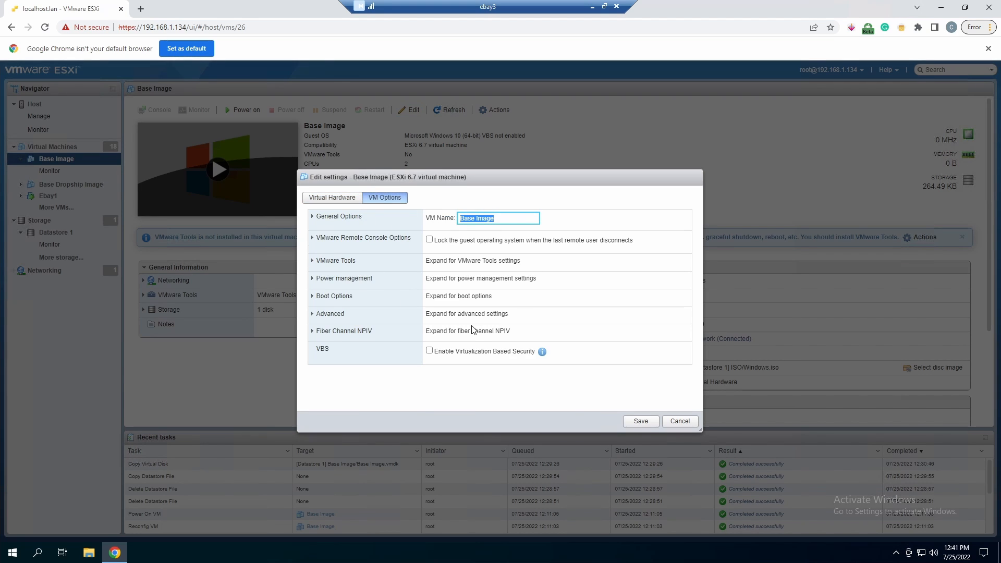
text(LHT PC)
click(646, 421)
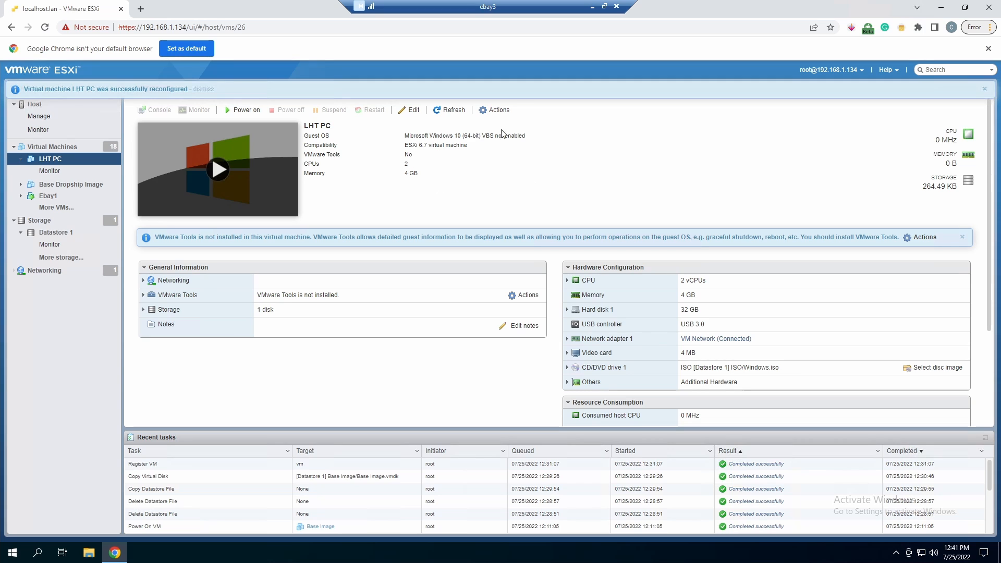
Edit the LHT PC virtual machine's hardware settings and set its CPU count to 12.
click(480, 111)
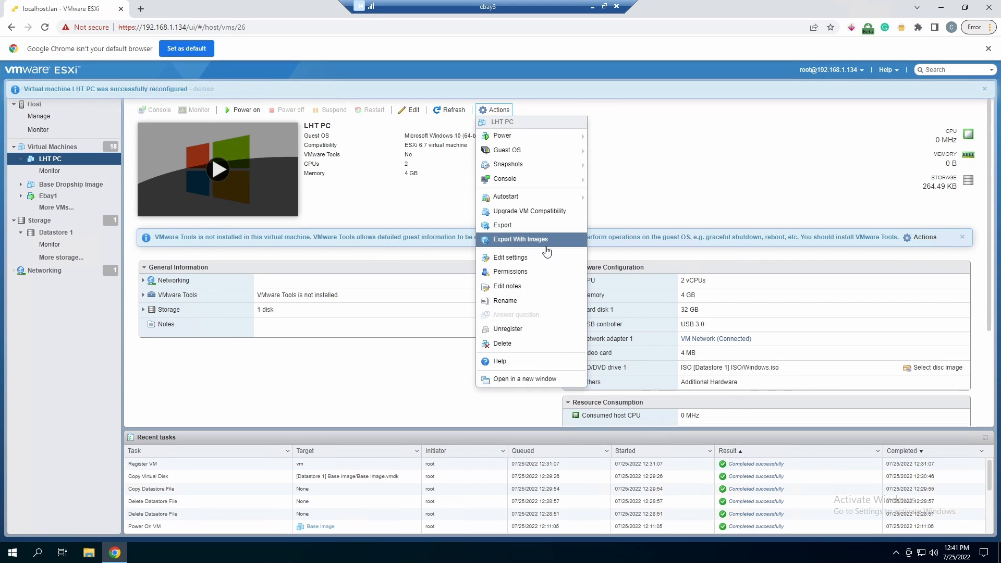
click(551, 268)
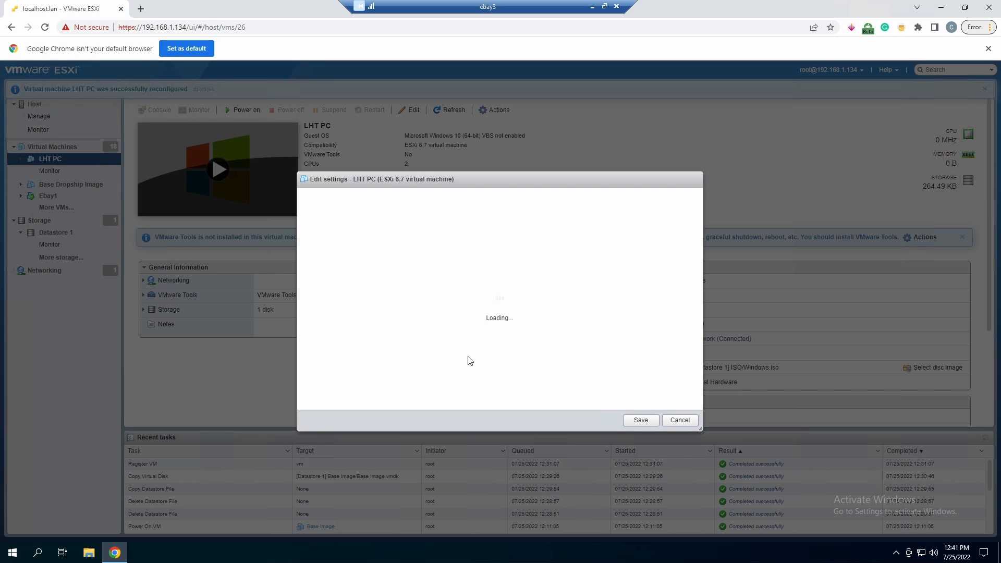
scroll(383, 362, down, 1)
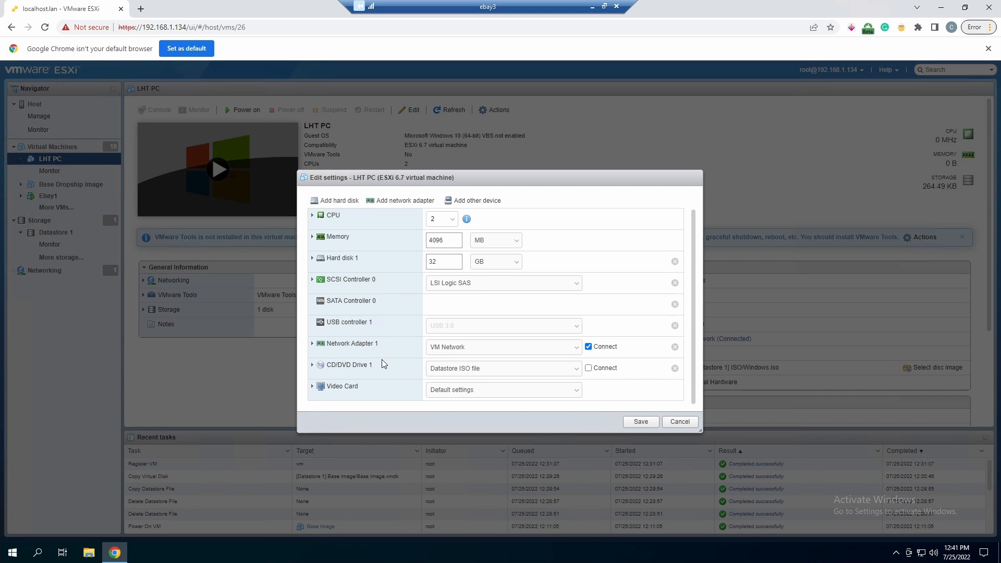
click(499, 395)
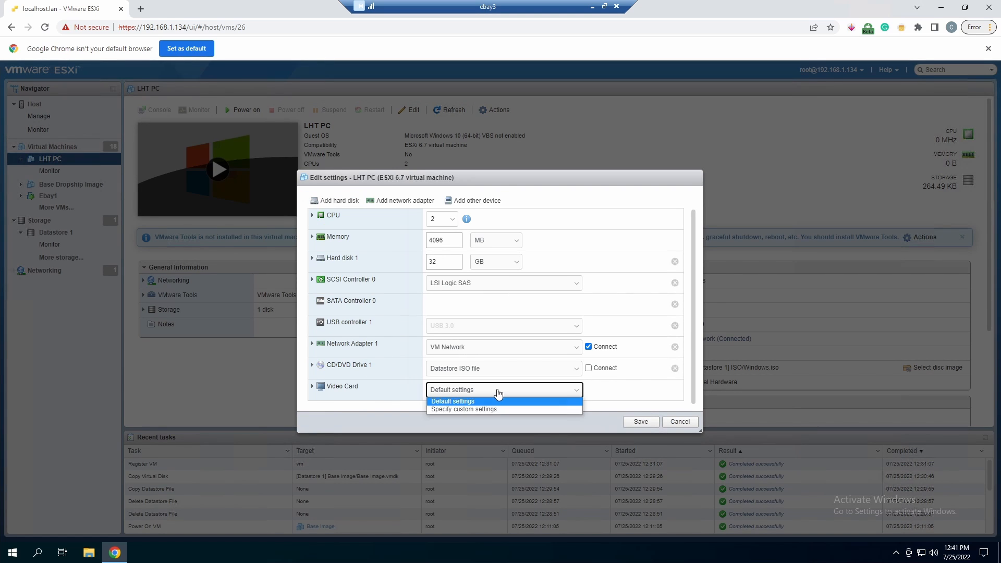
click(368, 392)
scroll(373, 386, up, 1)
click(453, 235)
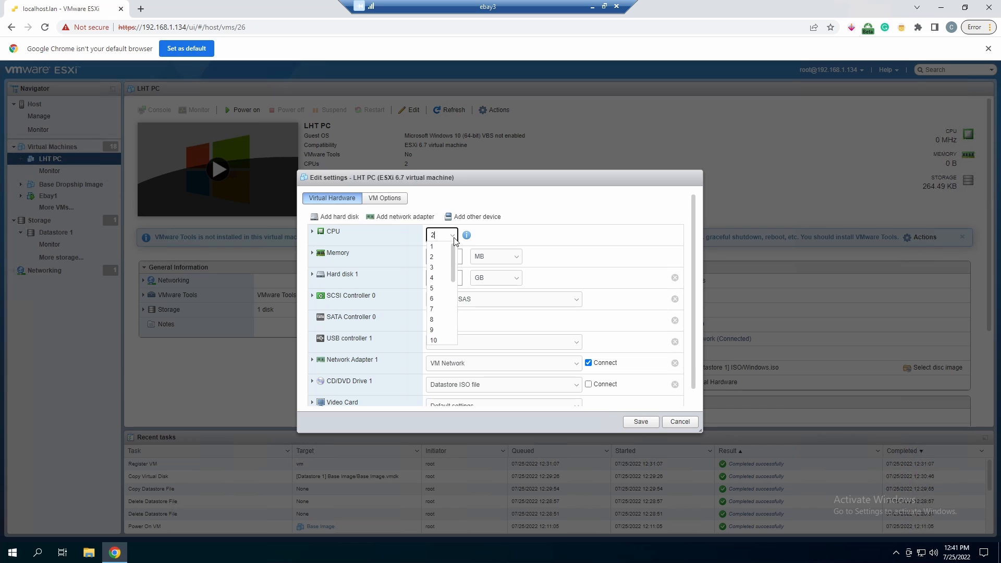
click(453, 235)
click(452, 235)
scroll(443, 323, down, 2)
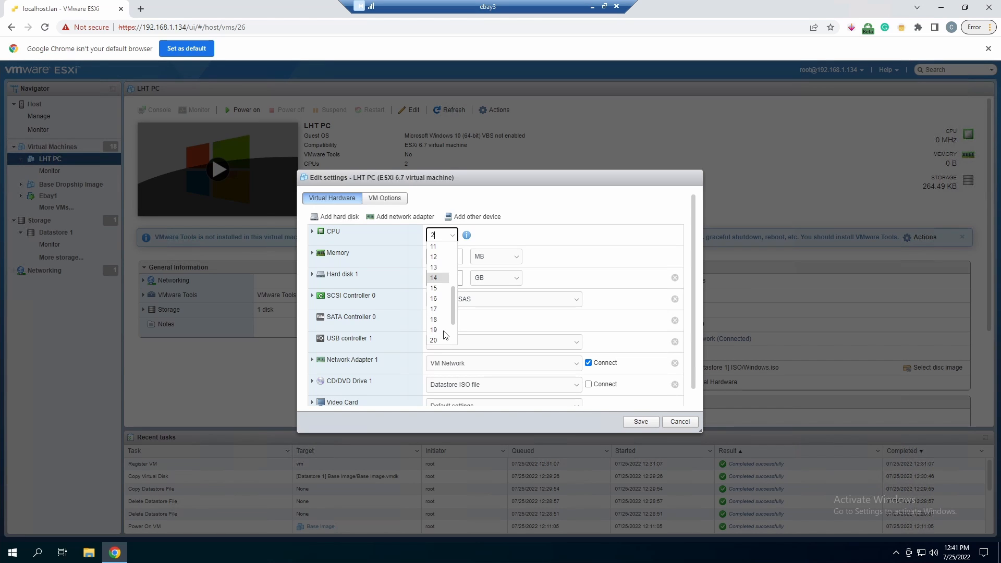
click(443, 298)
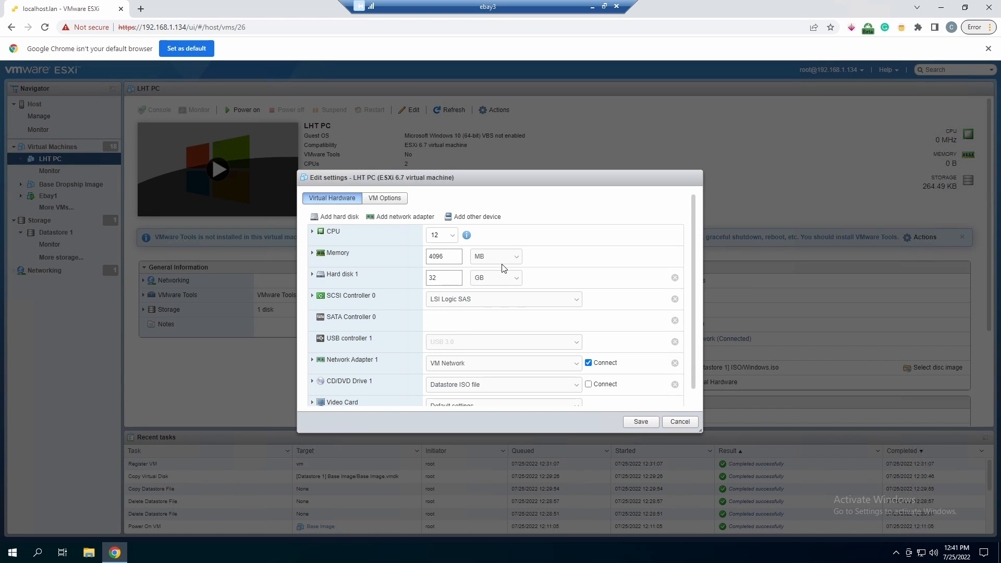
Expand the memory settings and set the RAM to 8 GB.
click(393, 255)
click(492, 272)
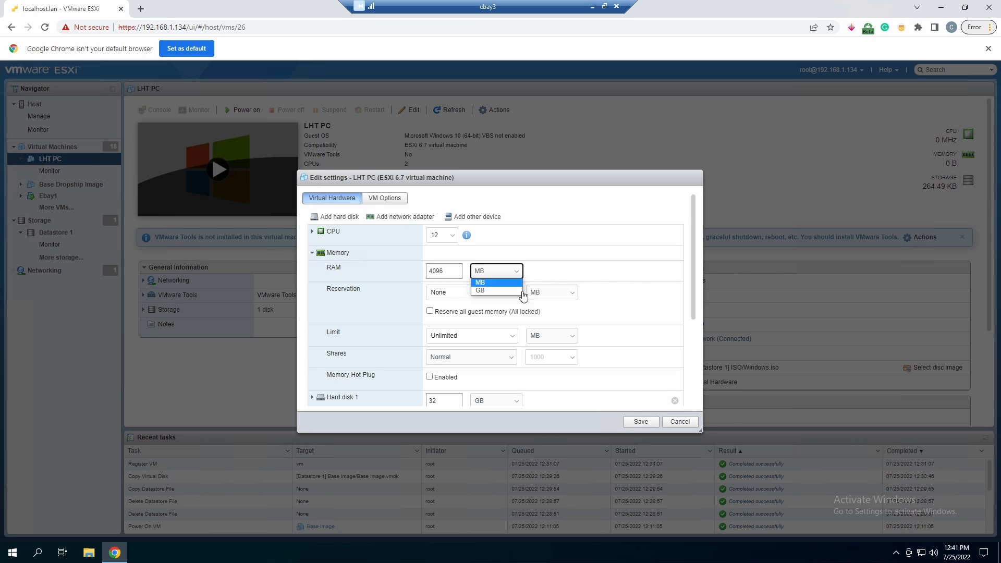
click(490, 291)
click(500, 271)
drag(450, 272, 400, 280)
text(8)
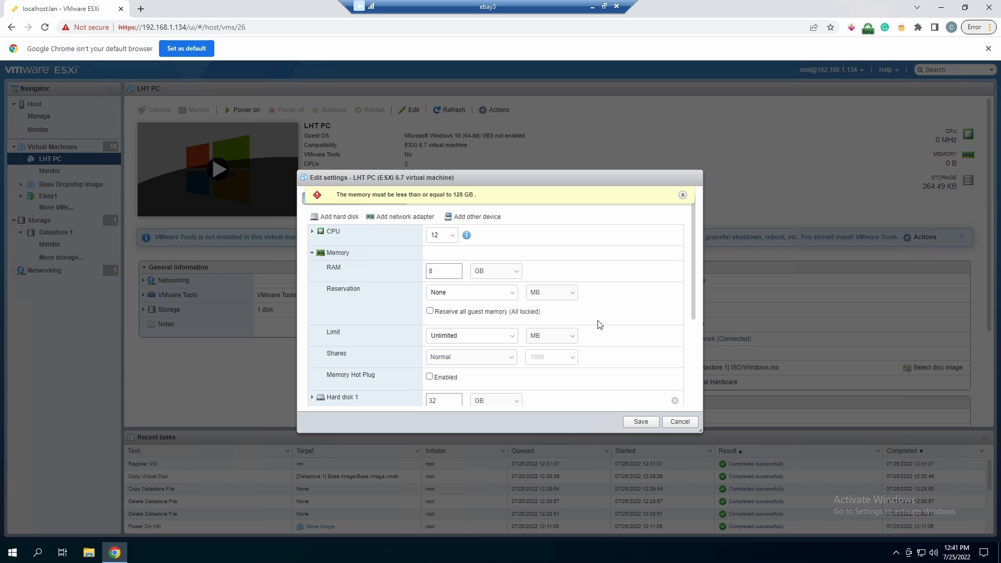
Check which disk file Hard disk 1 uses and save the virtual machine's hardware settings.
scroll(599, 323, down, 1)
click(352, 346)
click(352, 346)
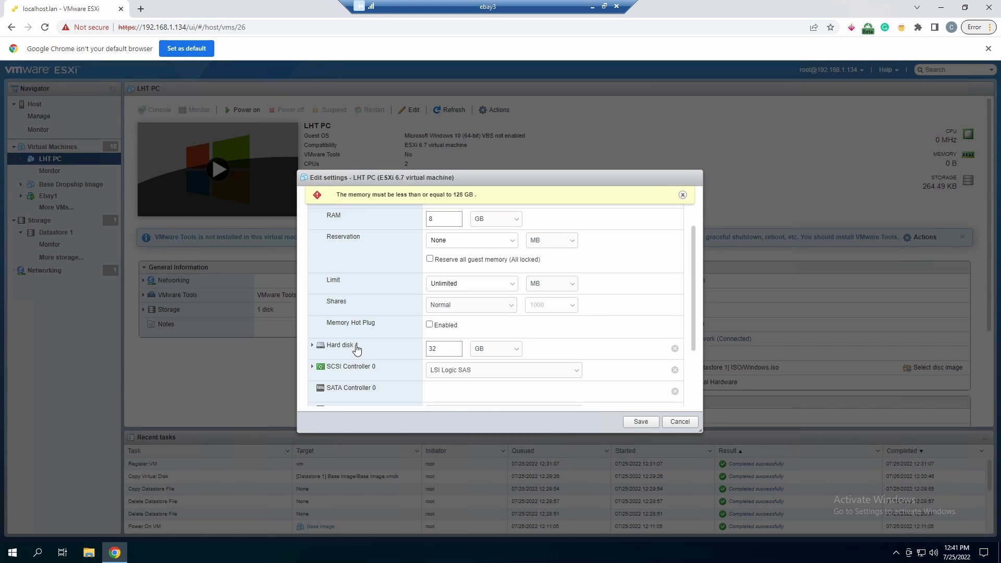
click(354, 347)
scroll(475, 362, down, 1)
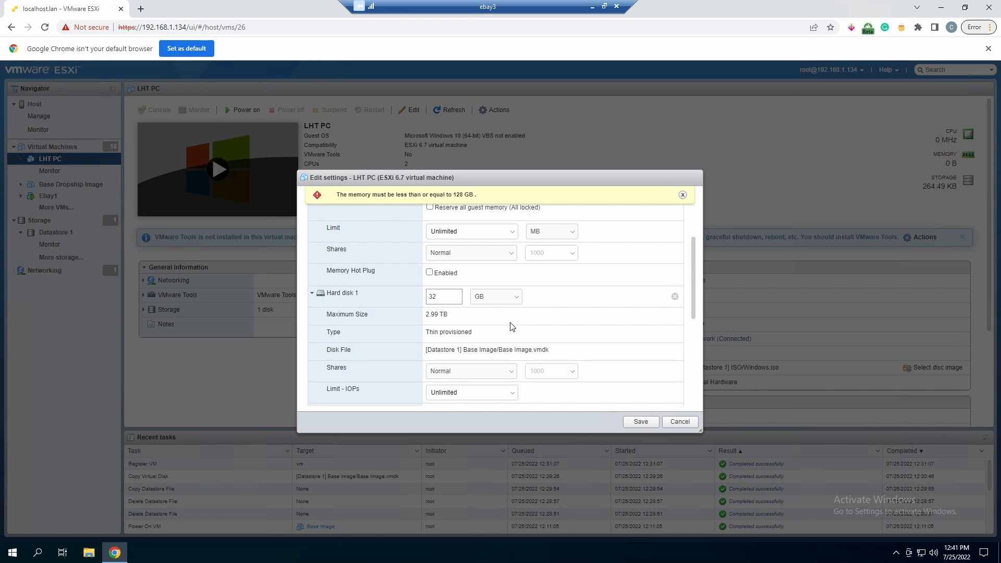
scroll(511, 326, down, 1)
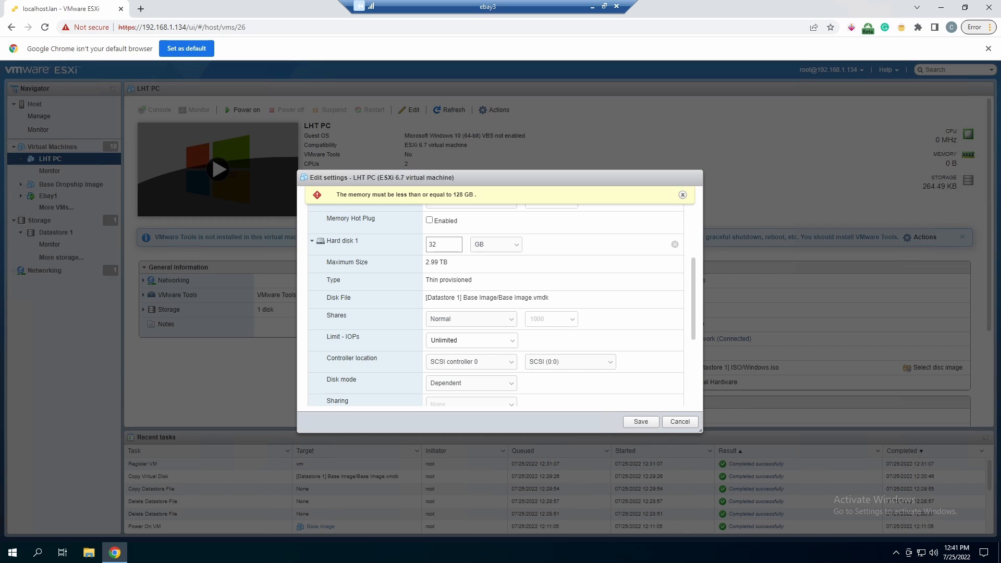
drag(463, 298, 558, 306)
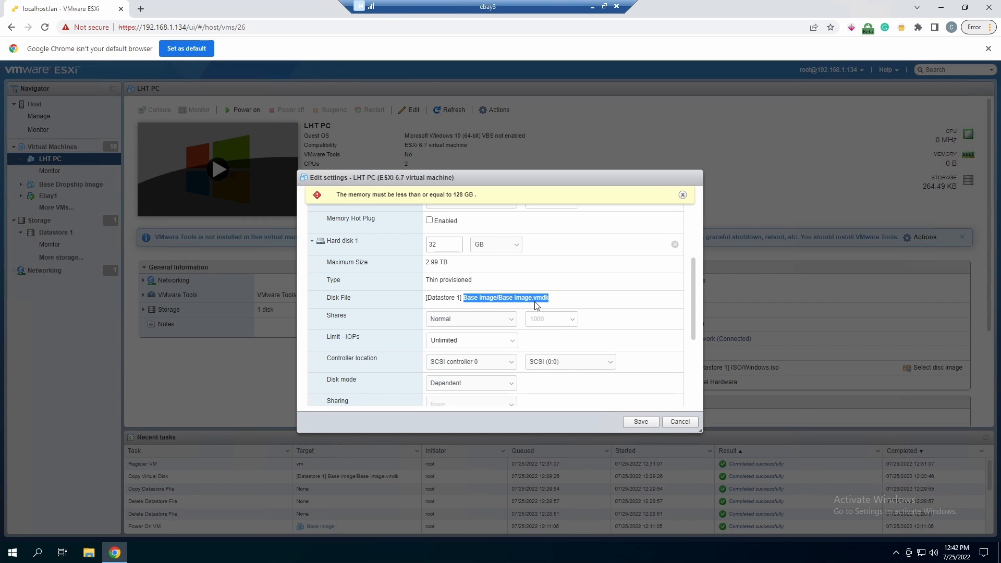
click(500, 302)
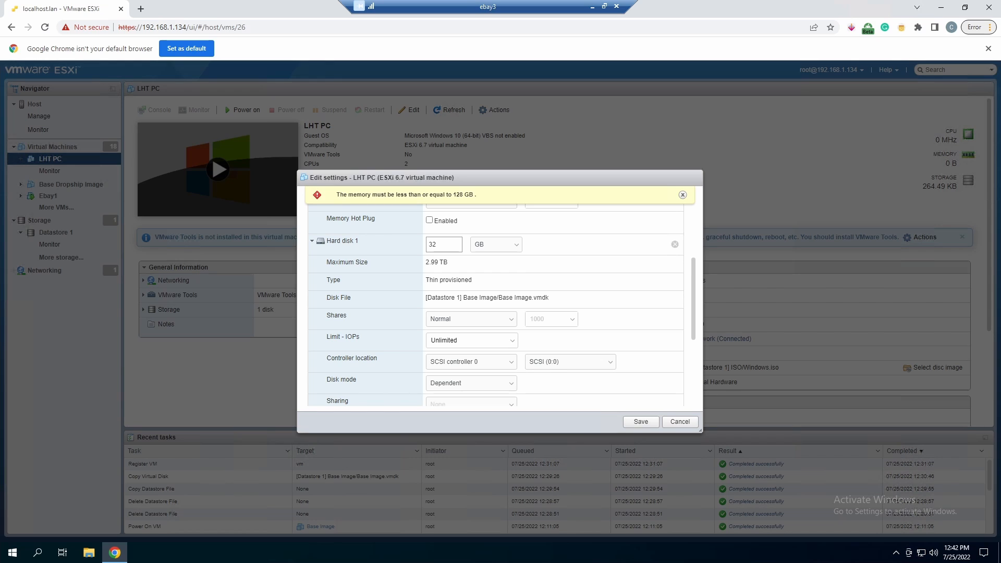
scroll(581, 308, up, 3)
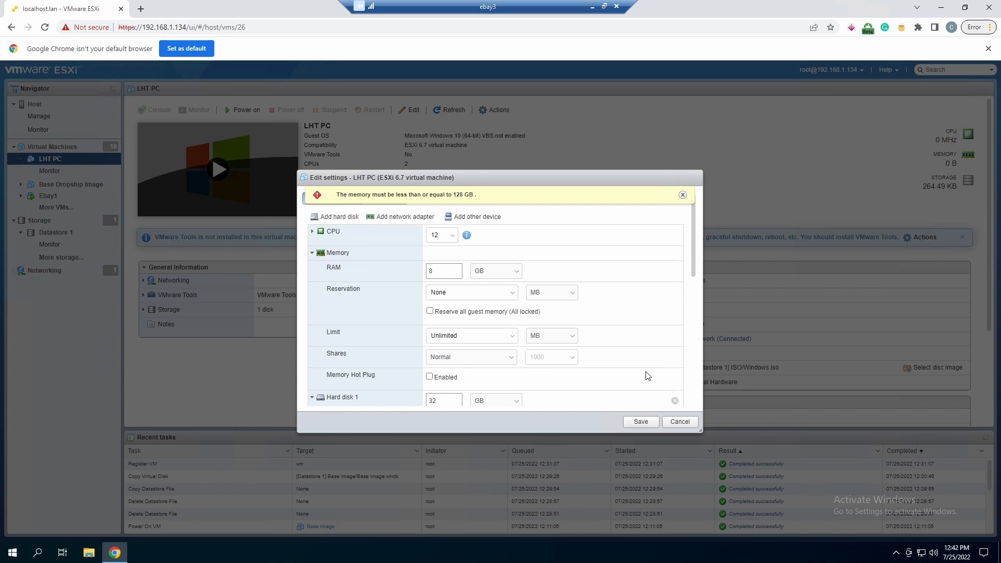
click(646, 423)
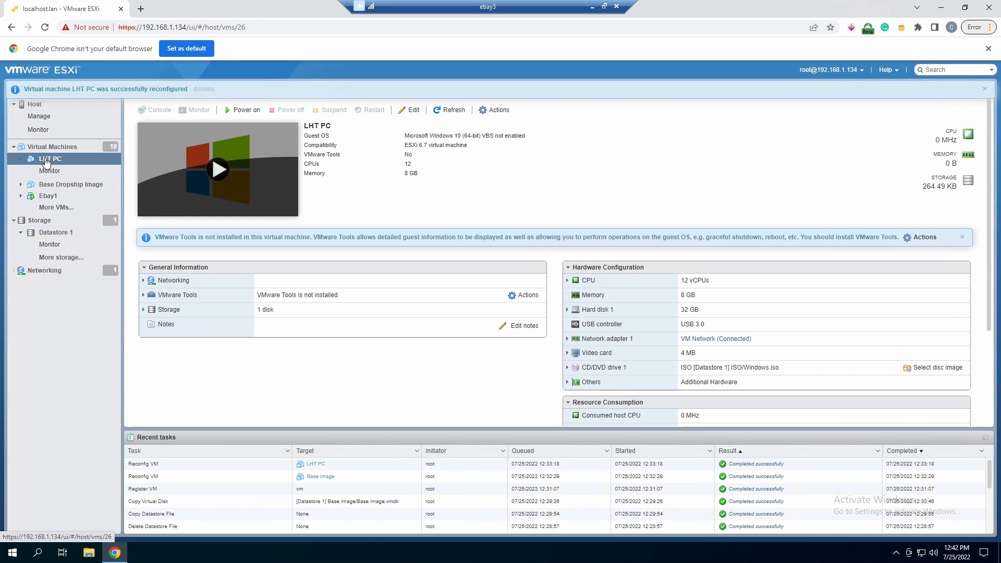
Power on the LHT PC virtual machine from the virtual machine list and open its console.
click(12, 146)
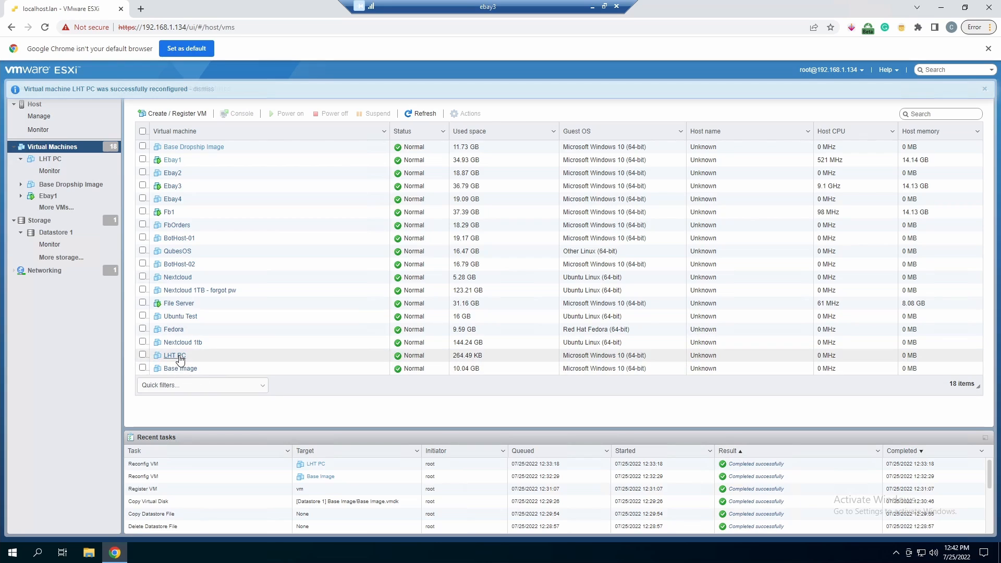
click(143, 355)
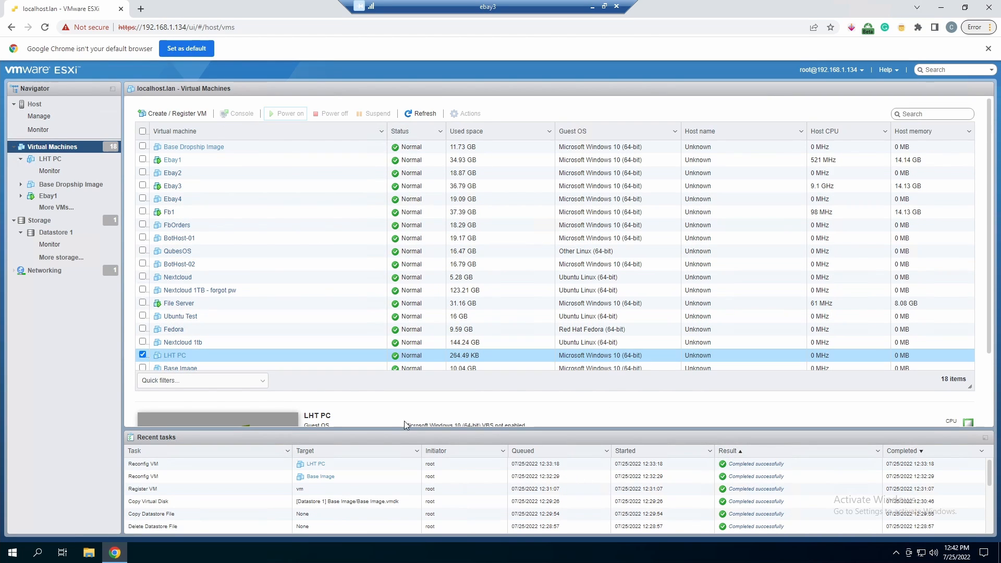
scroll(292, 383, down, 2)
click(278, 375)
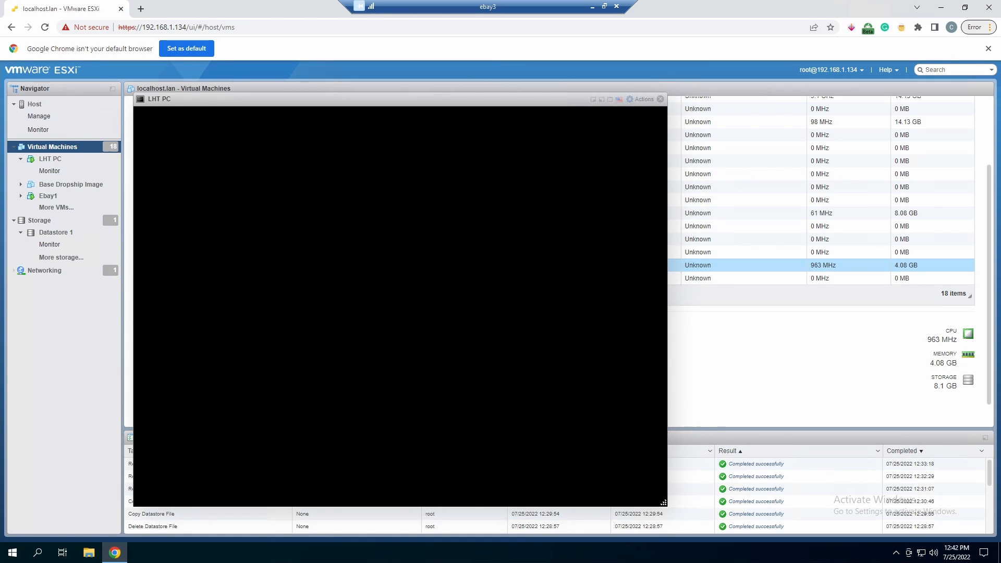
Reposition the LHT PC console window so its whole guest screen fits in view.
drag(326, 98, 455, 308)
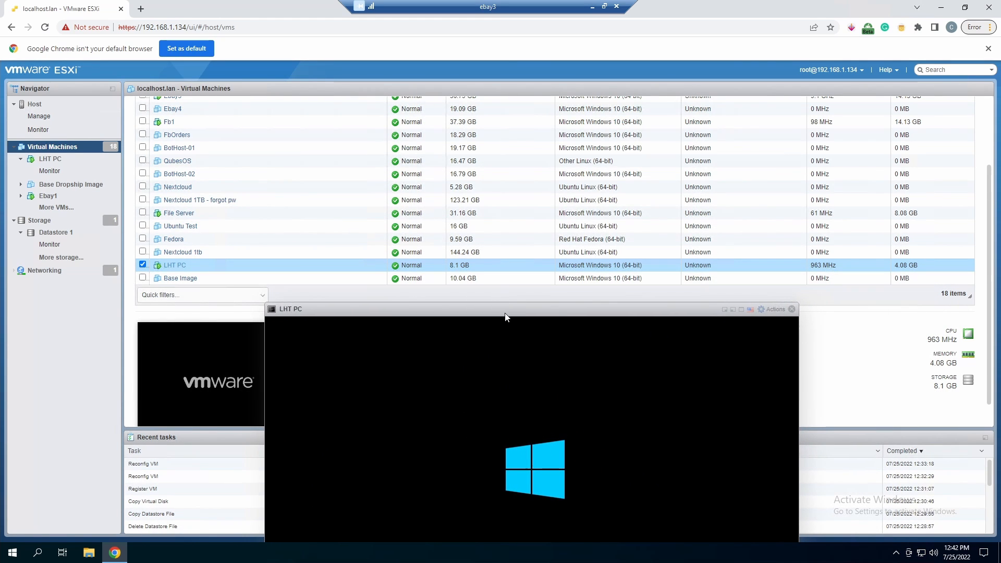
drag(504, 310, 491, 243)
drag(519, 202, 564, 111)
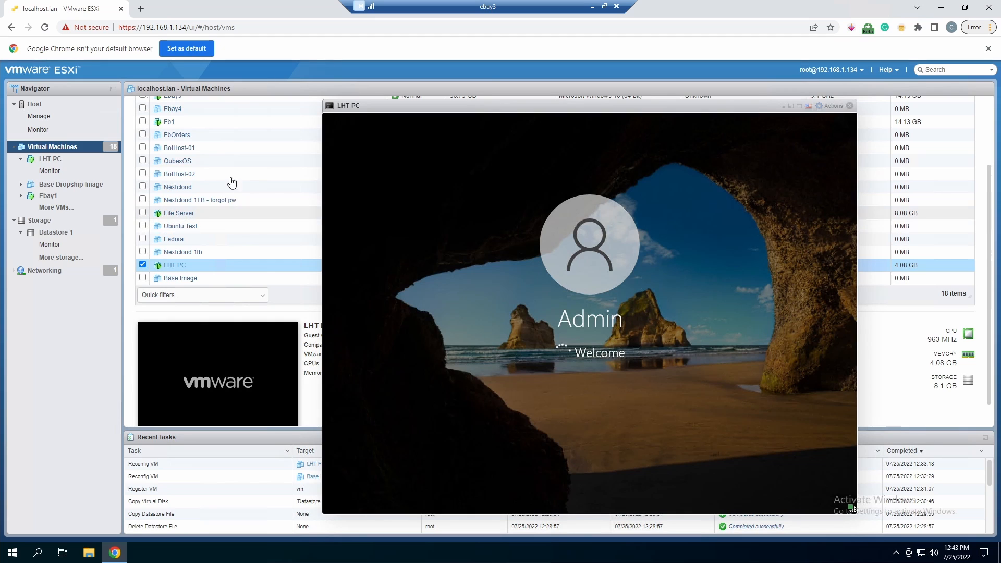
drag(424, 104, 336, 84)
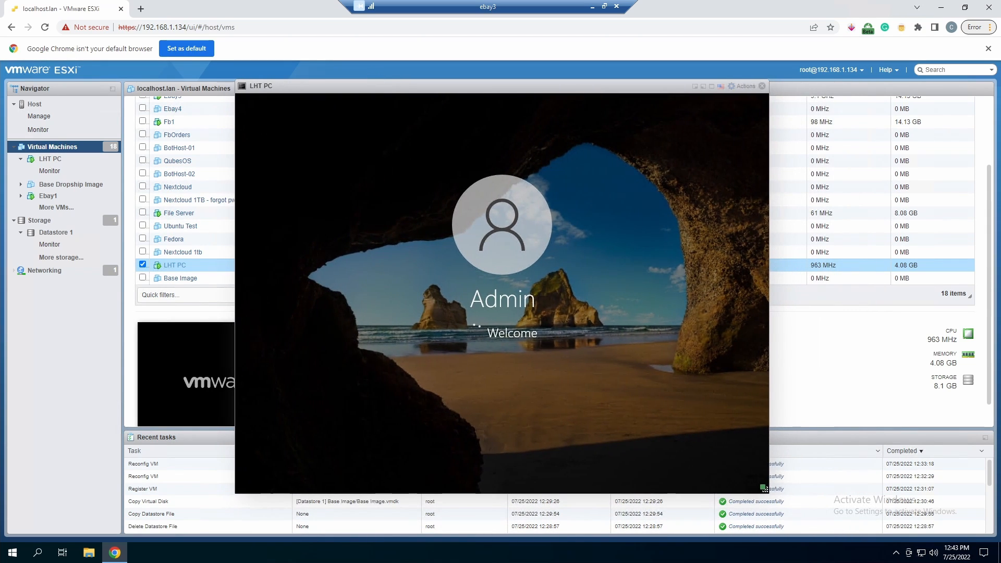